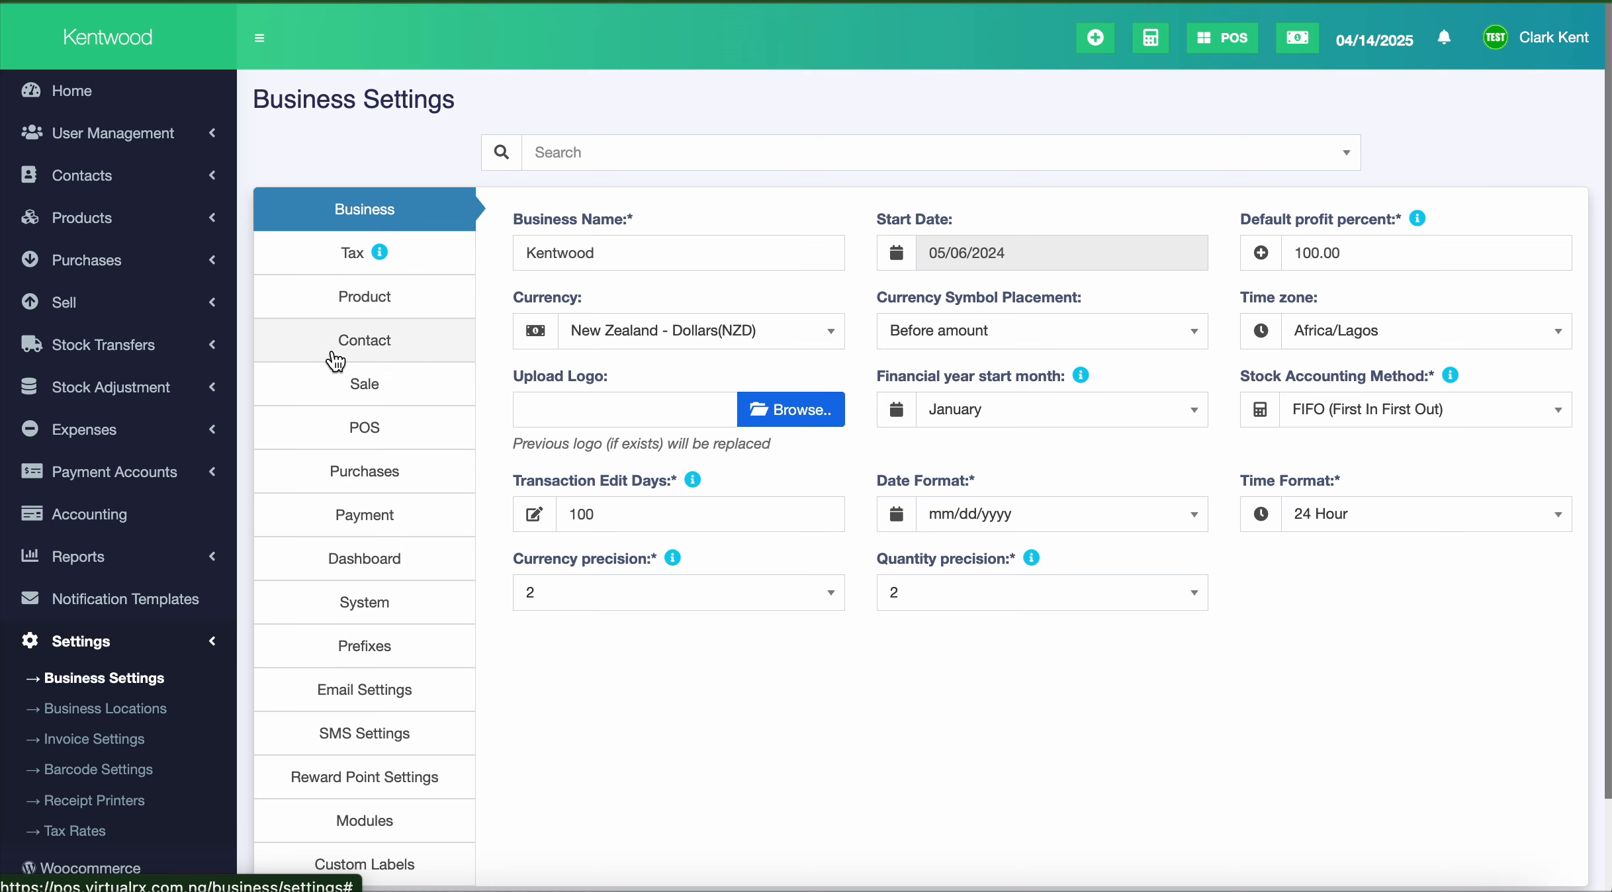
Open the Reward Point Settings in the business settings and keep Enable Reward Point turned on
scroll(434, 455, down, 2)
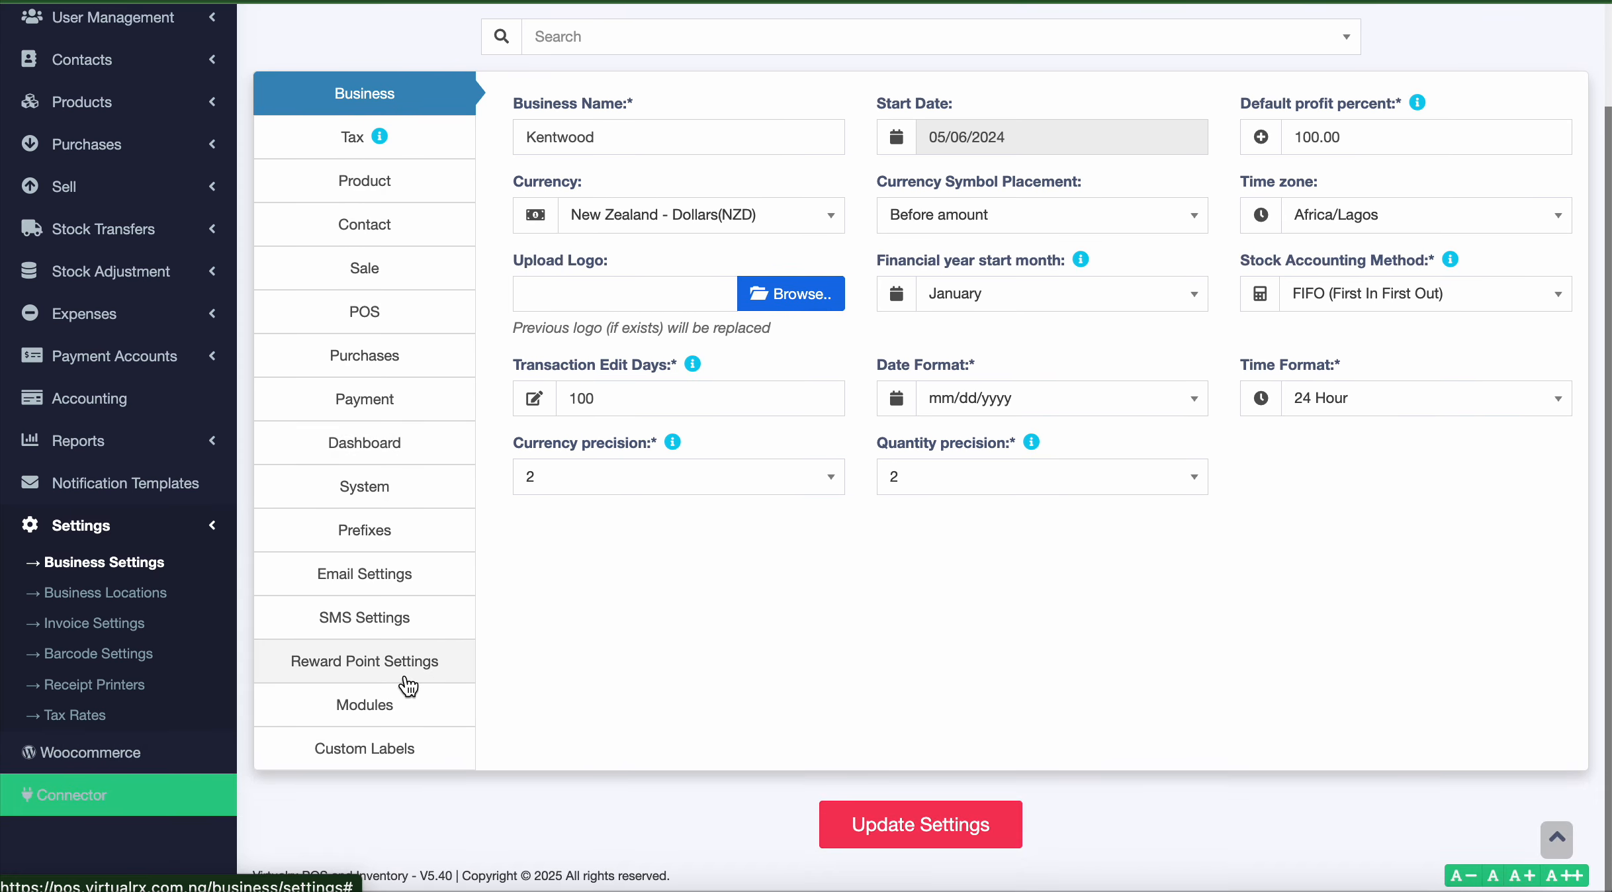
click(405, 662)
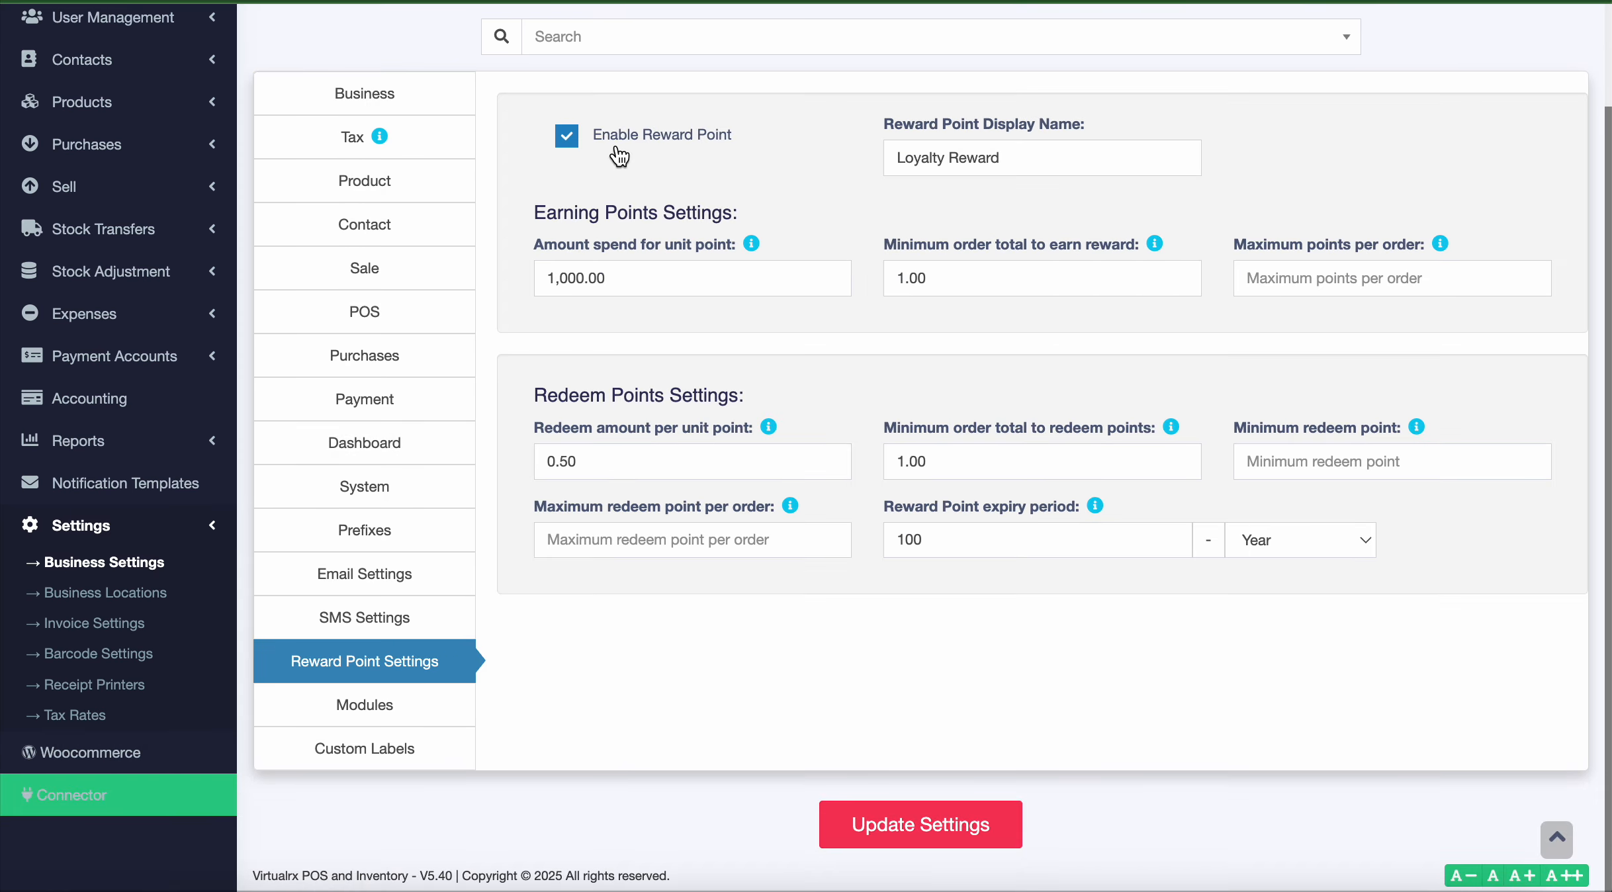
click(564, 147)
click(563, 149)
triple_click(974, 168)
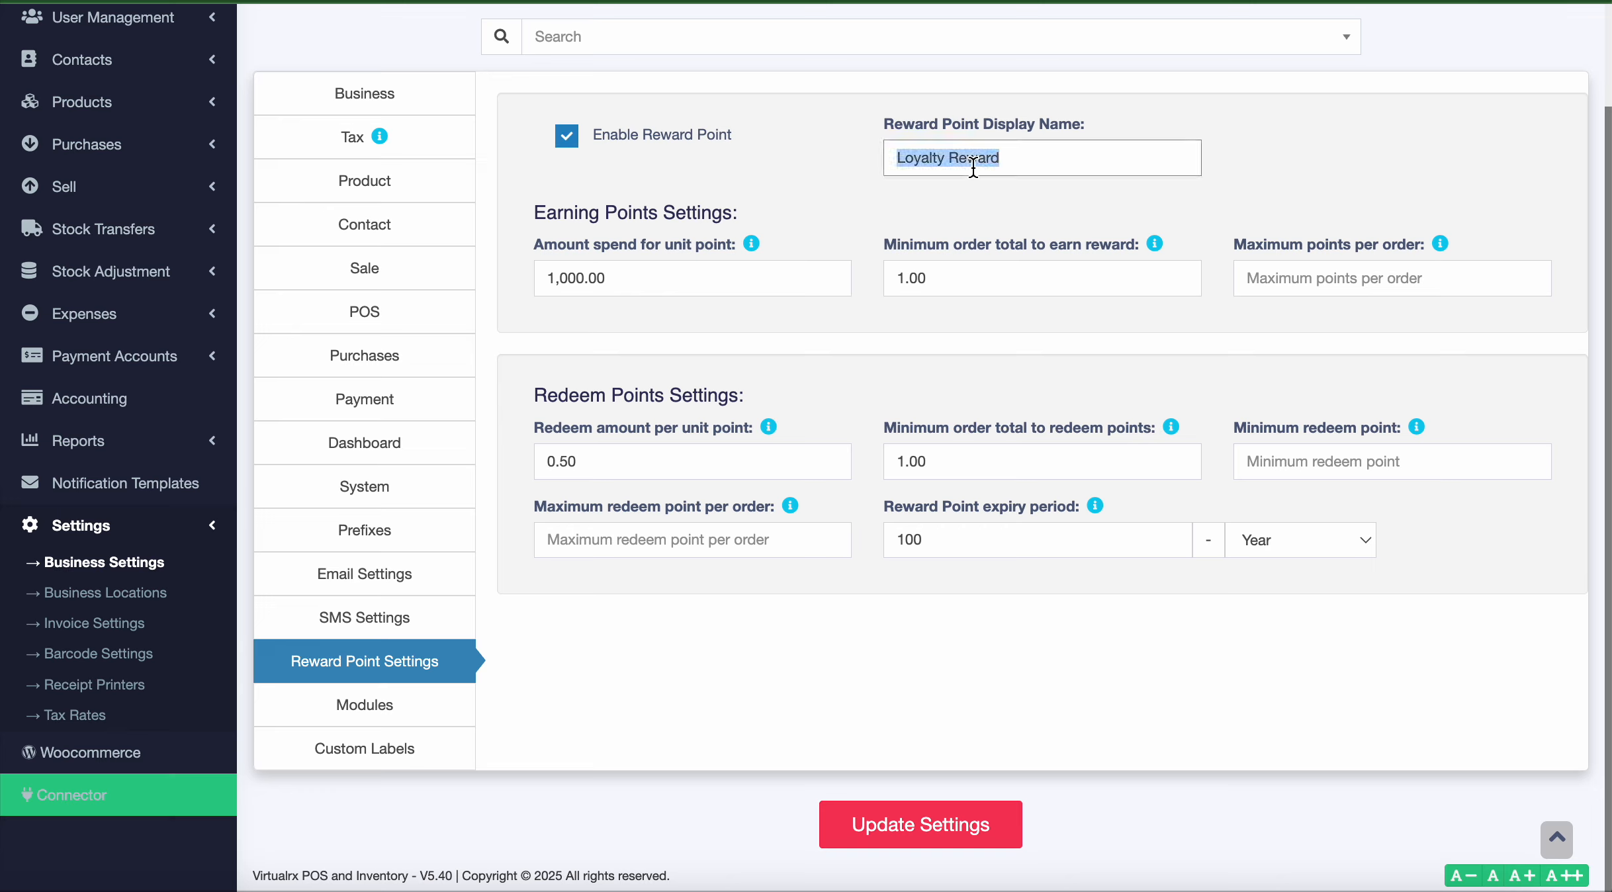
click(989, 167)
triple_click(990, 167)
click(960, 161)
drag(1022, 161, 895, 160)
text(P)
key(BackSpace)
key(ctrl+z)
key(ctrl+z)
key(Tab)
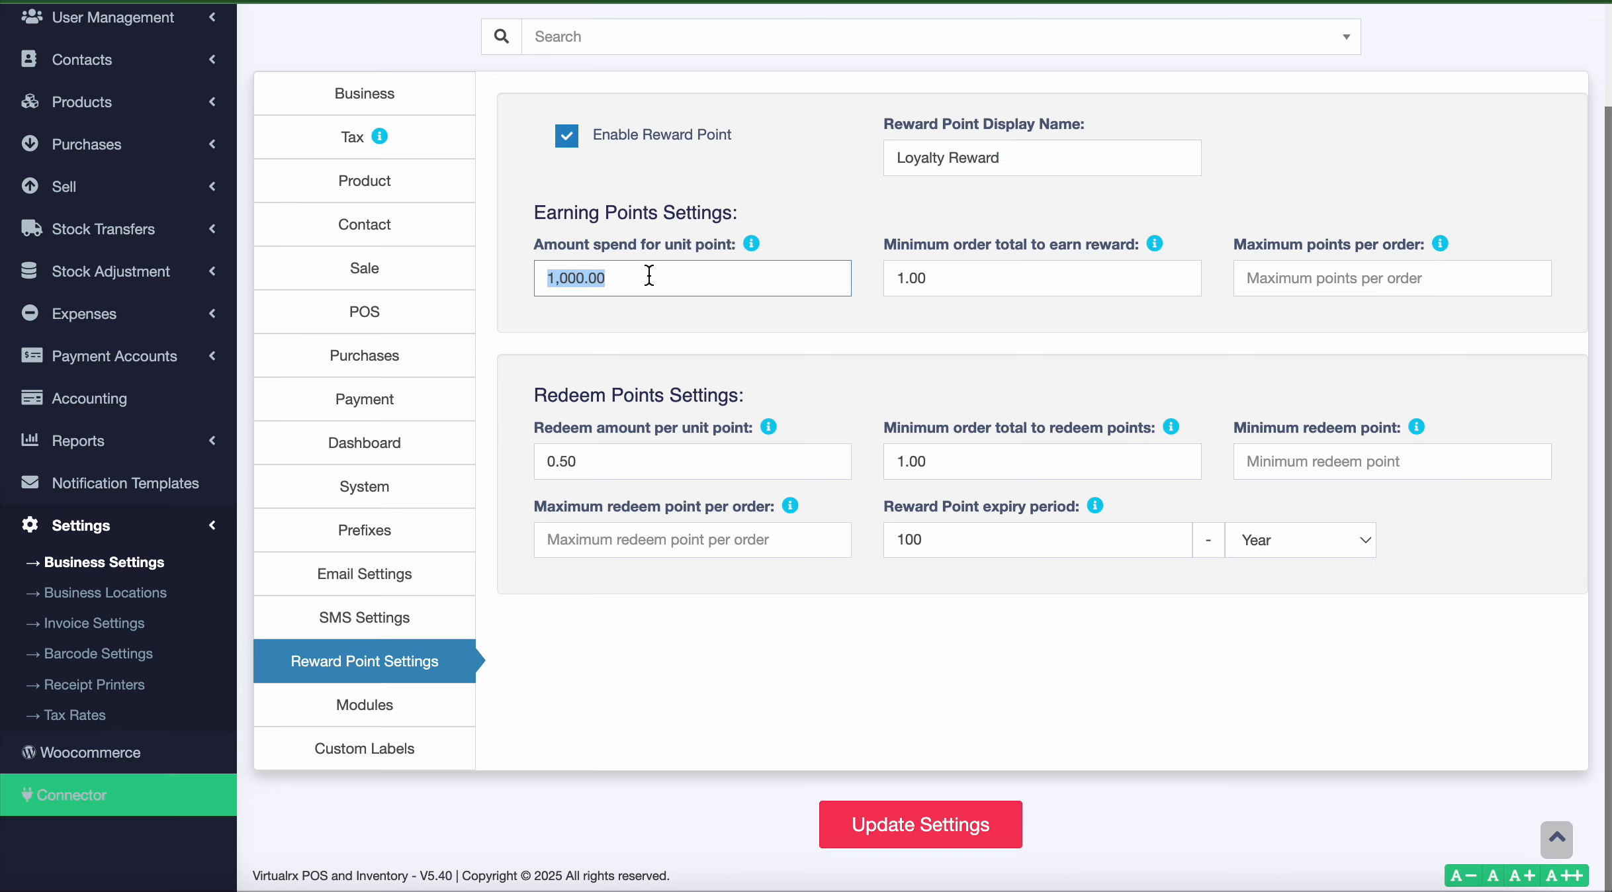
Read the help notes for the amount spend per unit point, minimum order total to earn reward and maximum points per order
mouse_move(746, 246)
click(772, 201)
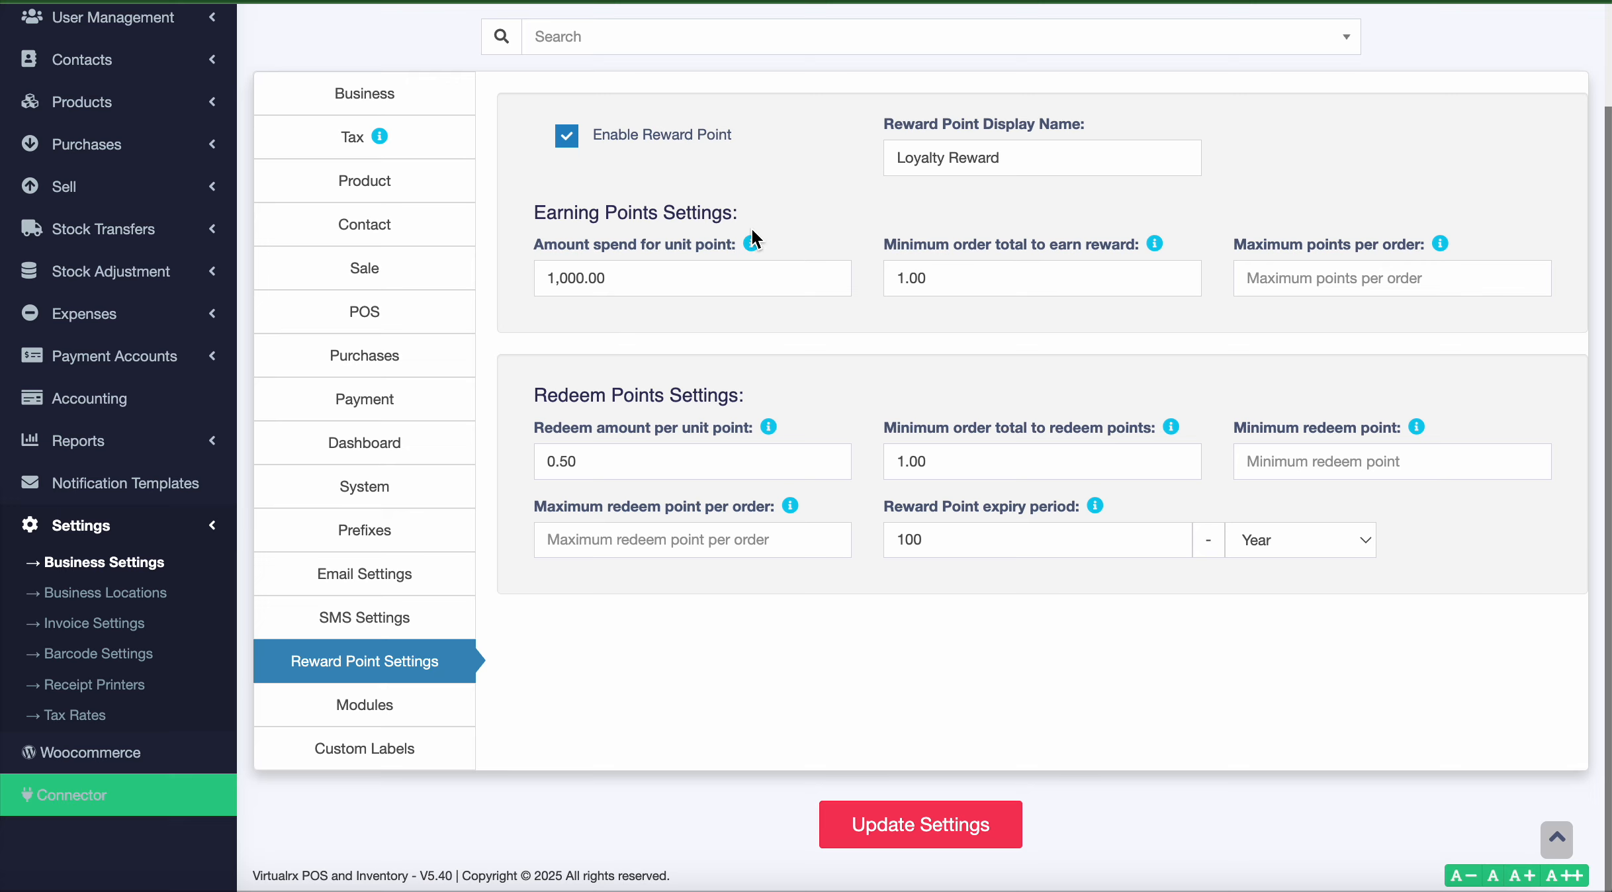
mouse_move(750, 243)
mouse_move(1152, 237)
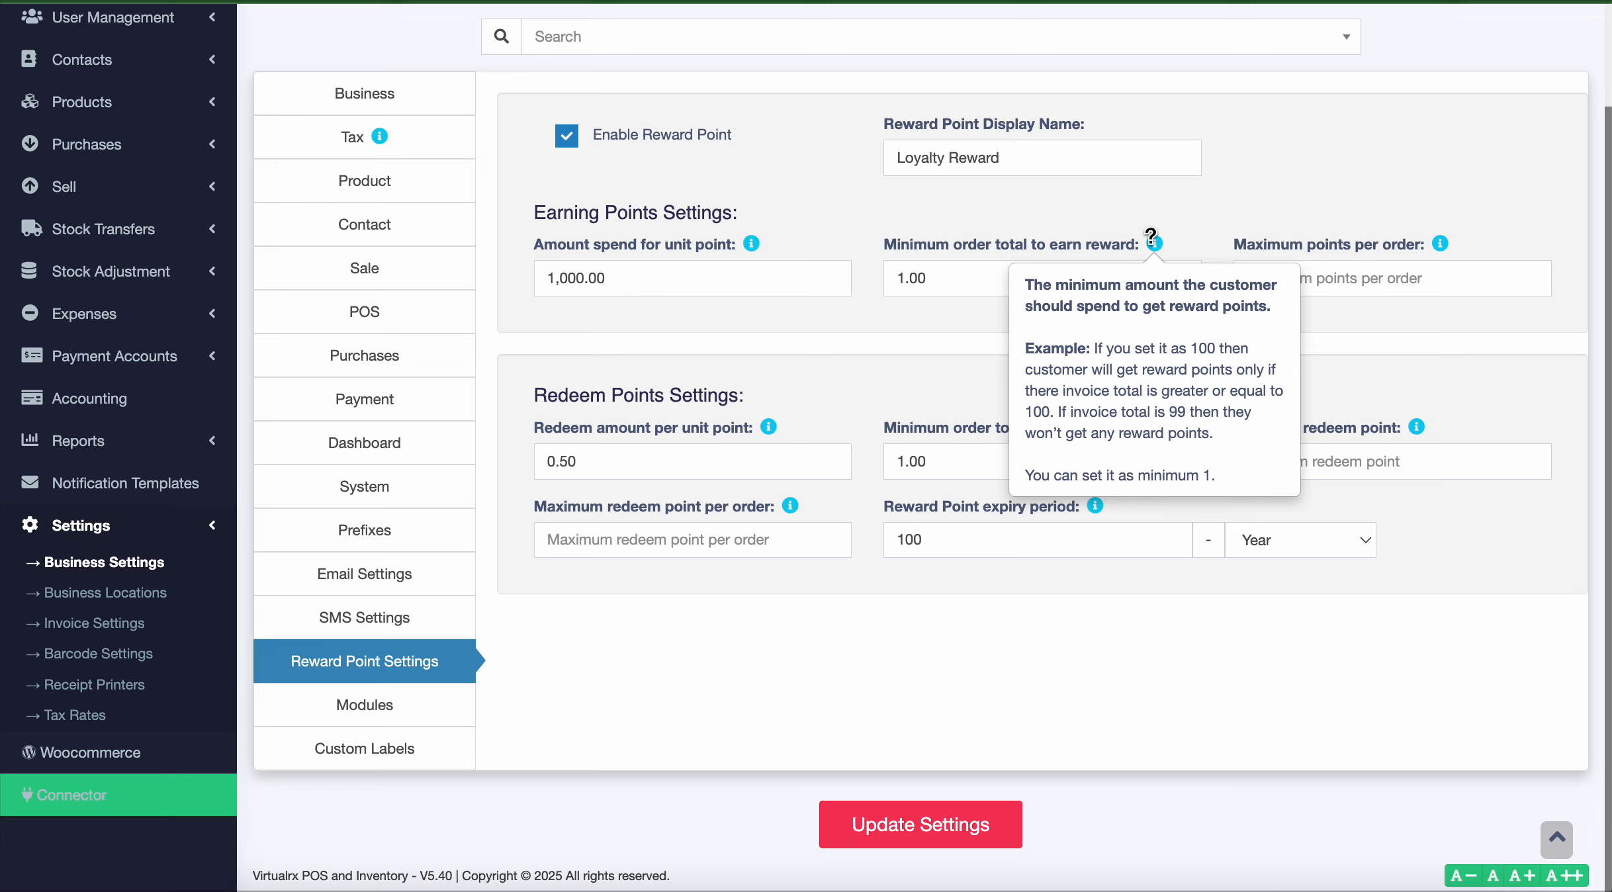
mouse_move(1441, 240)
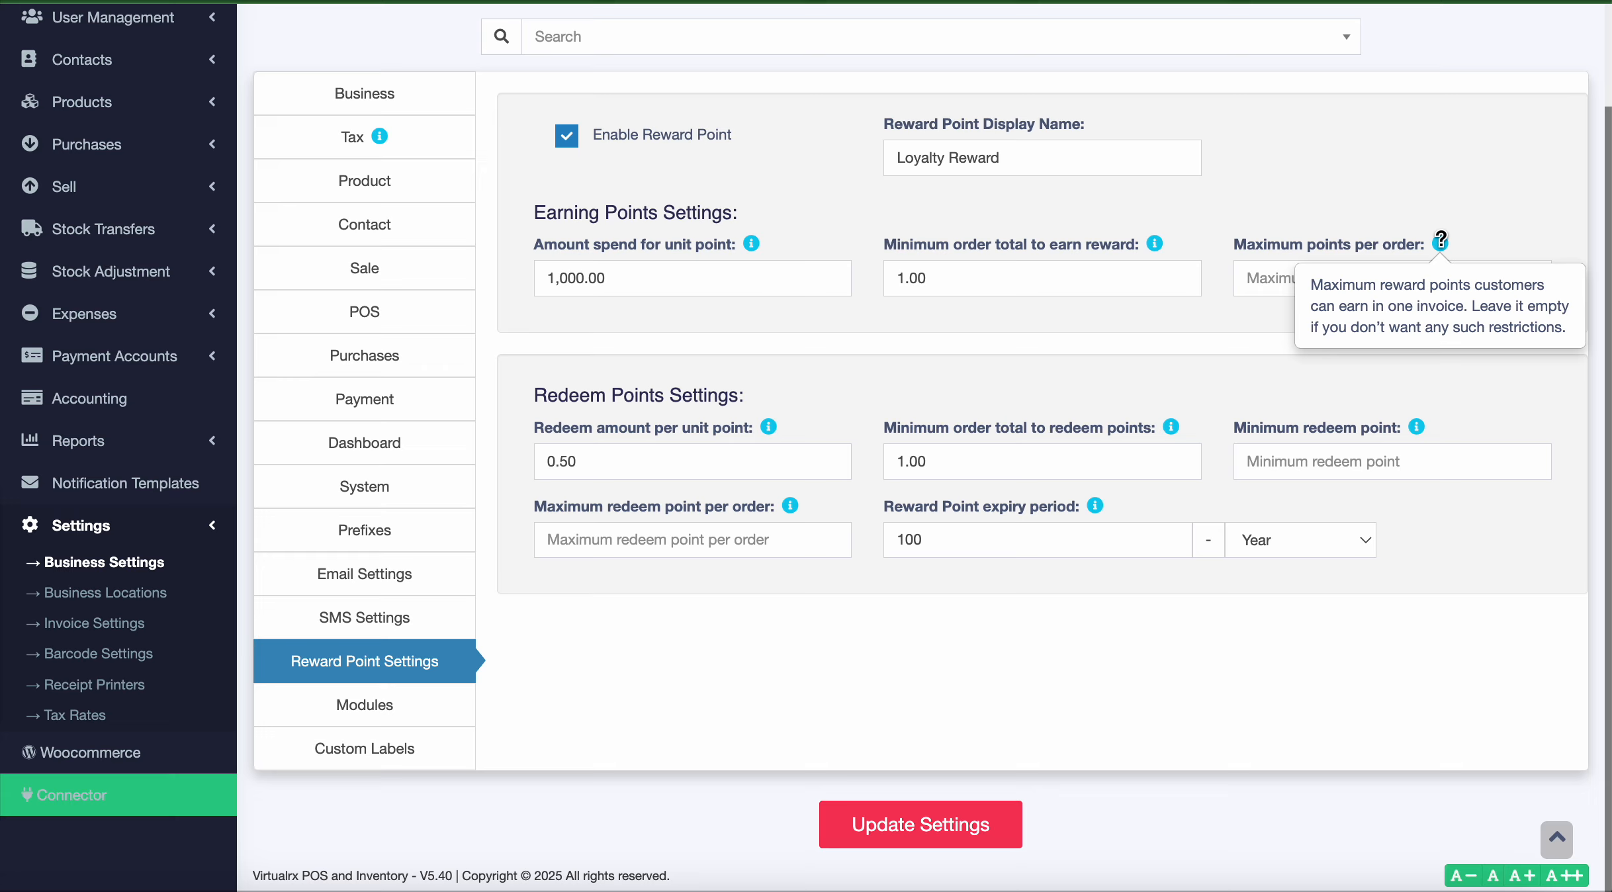
click(1320, 278)
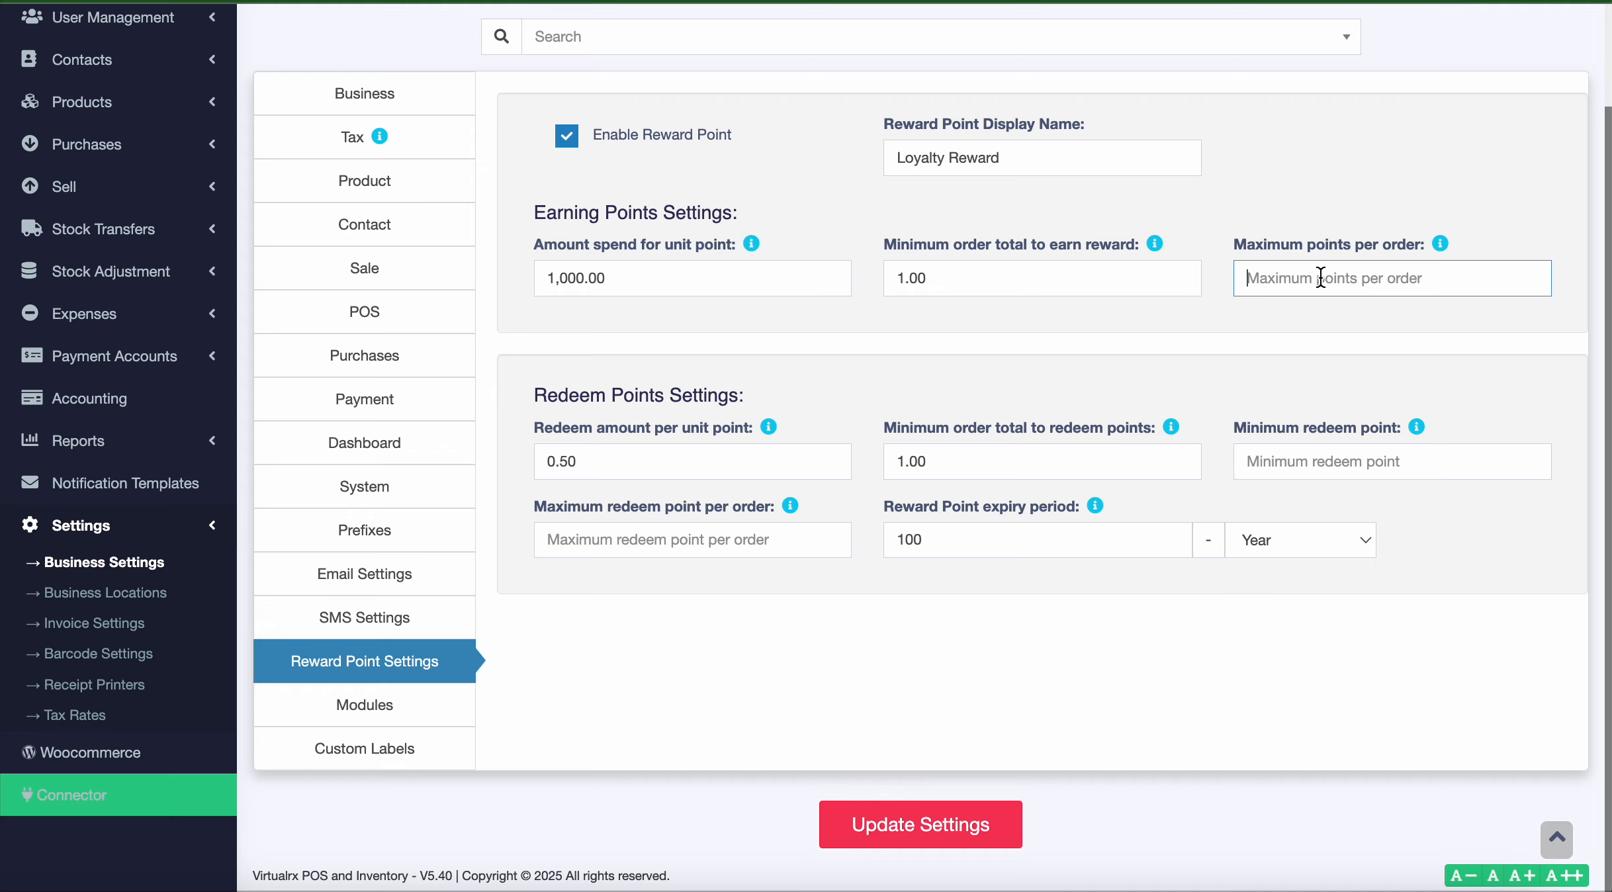
scroll(823, 425, down, 1)
Check the help note on the redeem amount per unit point and try a value of 1
click(625, 459)
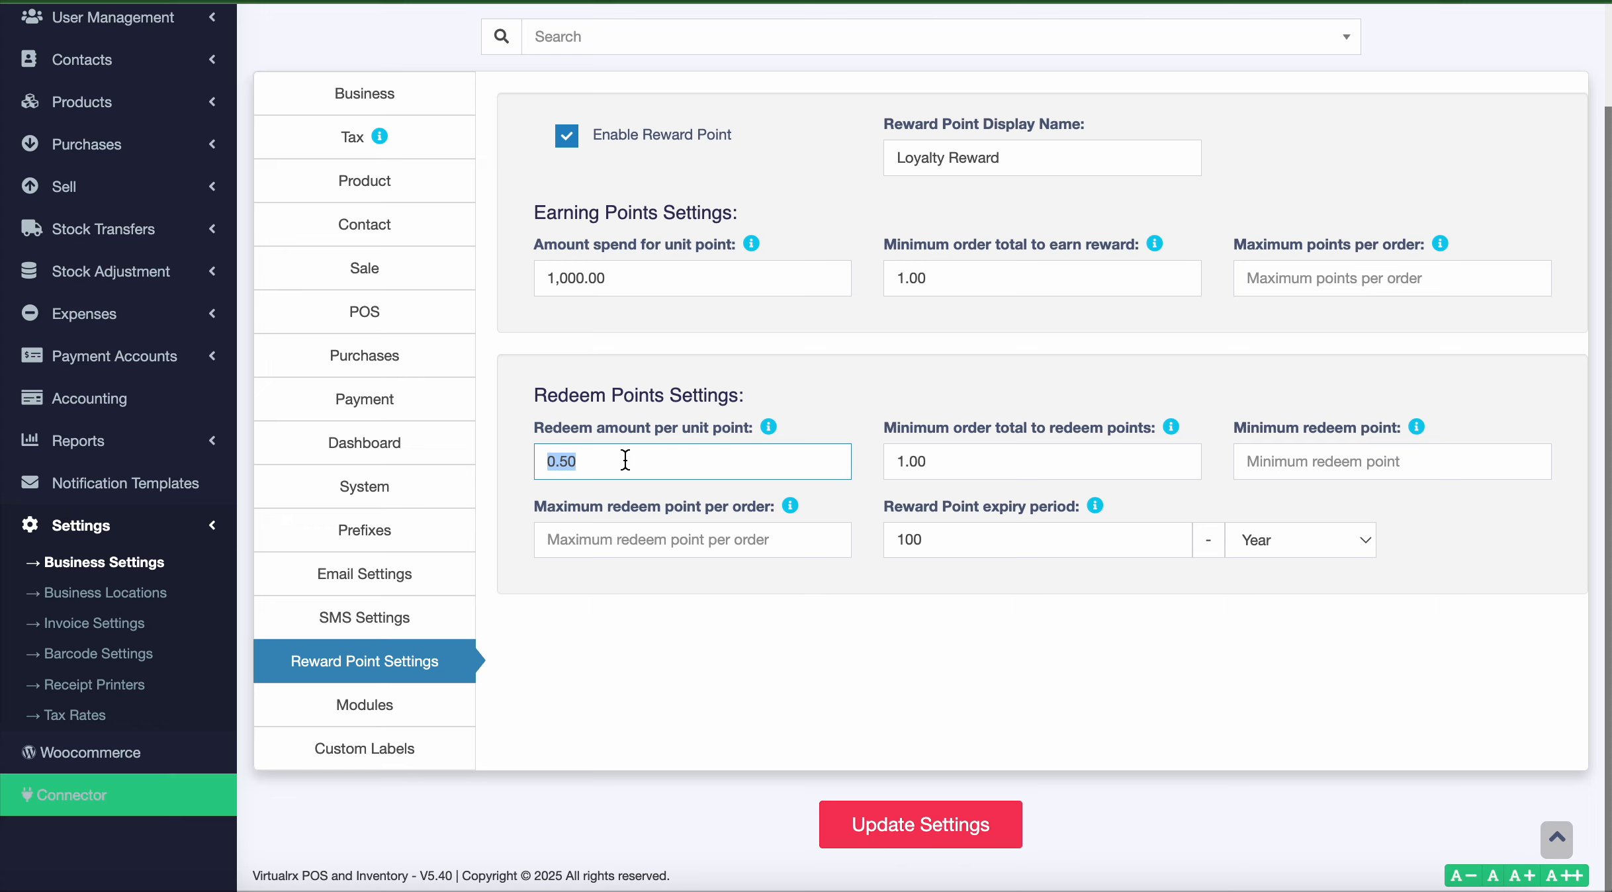
mouse_move(768, 424)
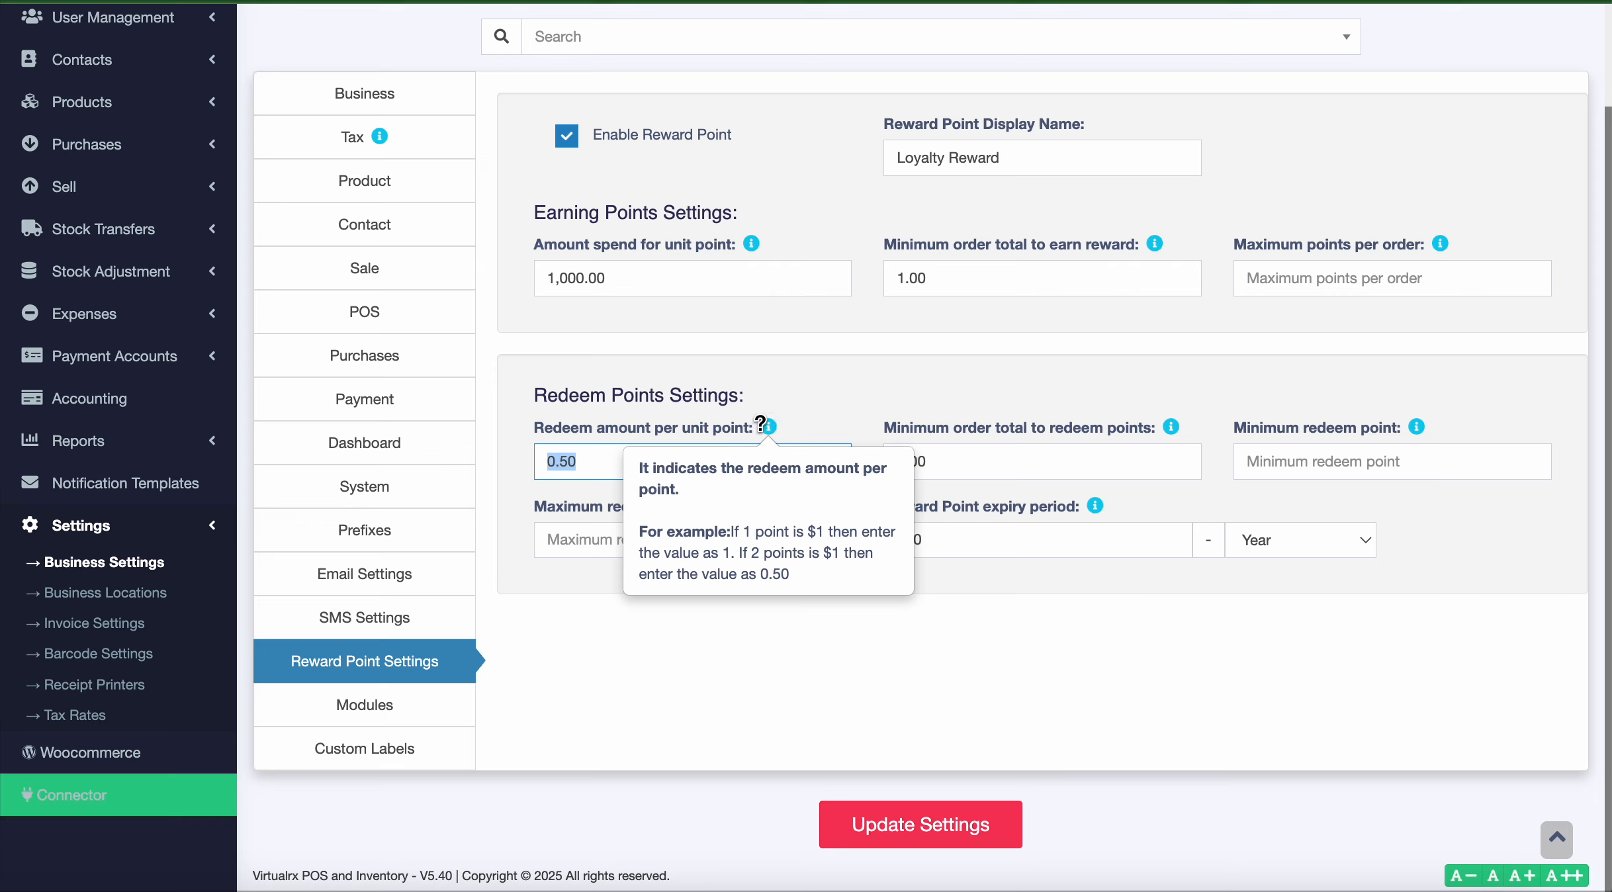
click(619, 453)
double_click(619, 453)
text(1)
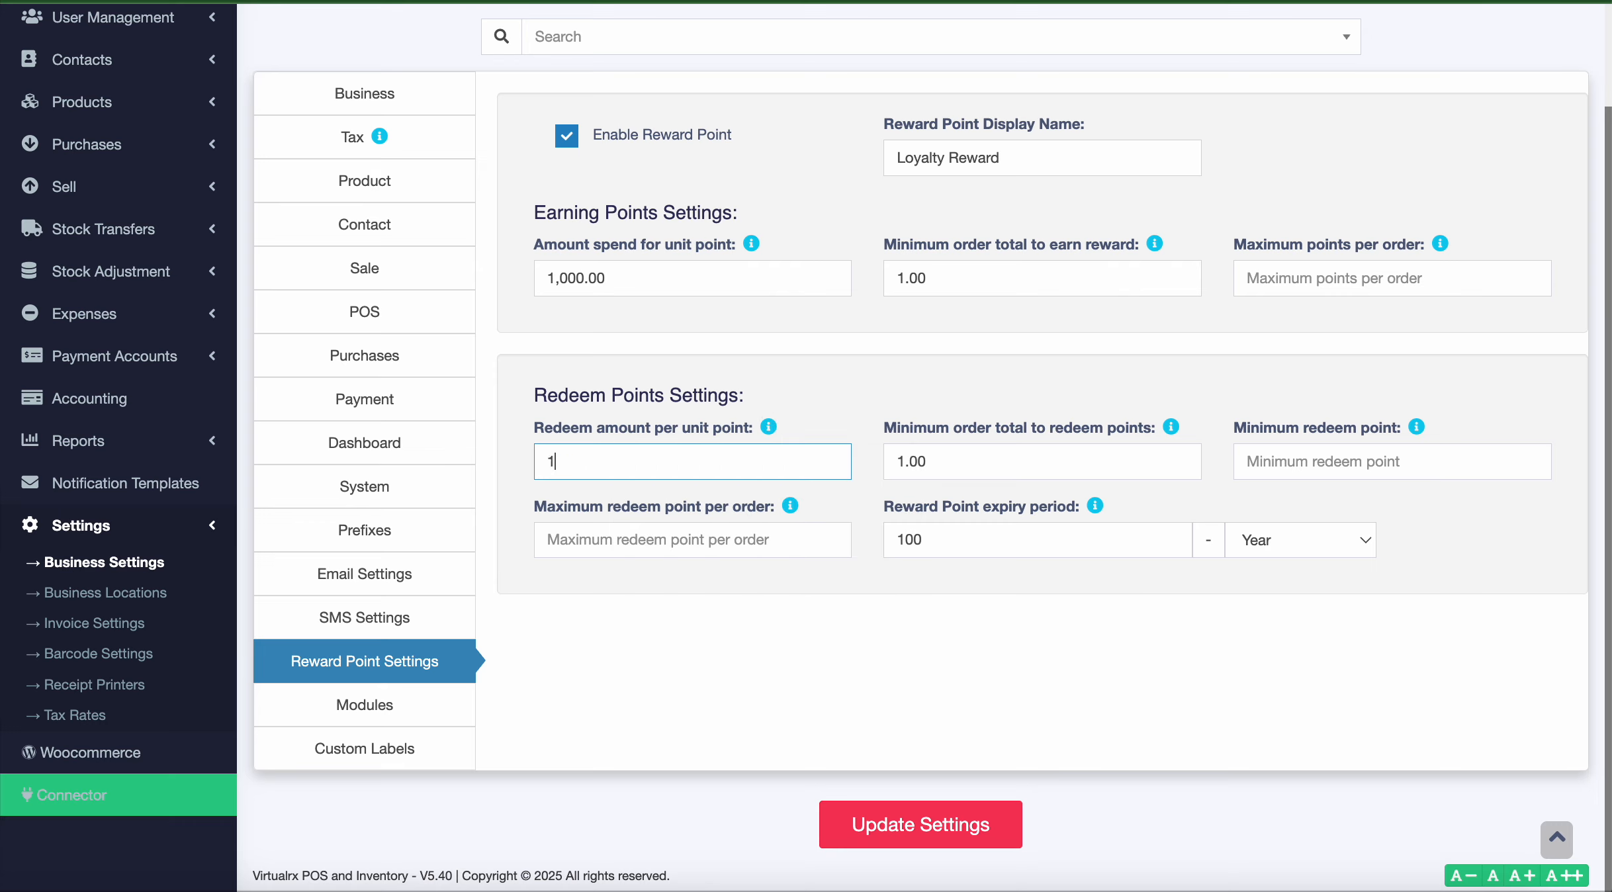
click(678, 394)
Set the redeem amount per unit point to 0.5
mouse_move(773, 429)
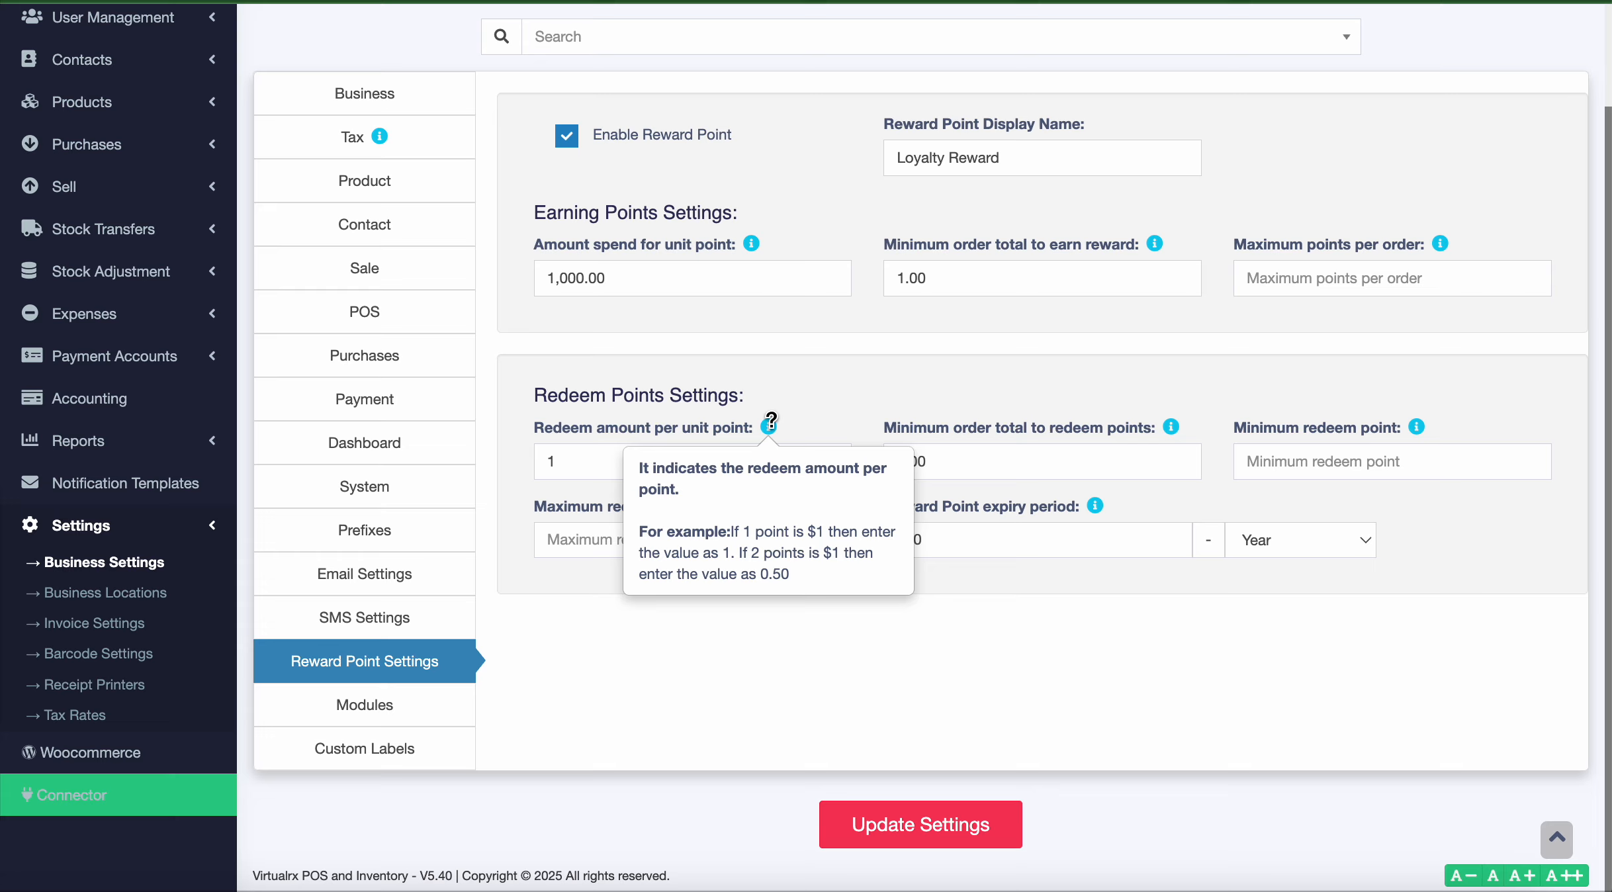
click(609, 450)
text(0)
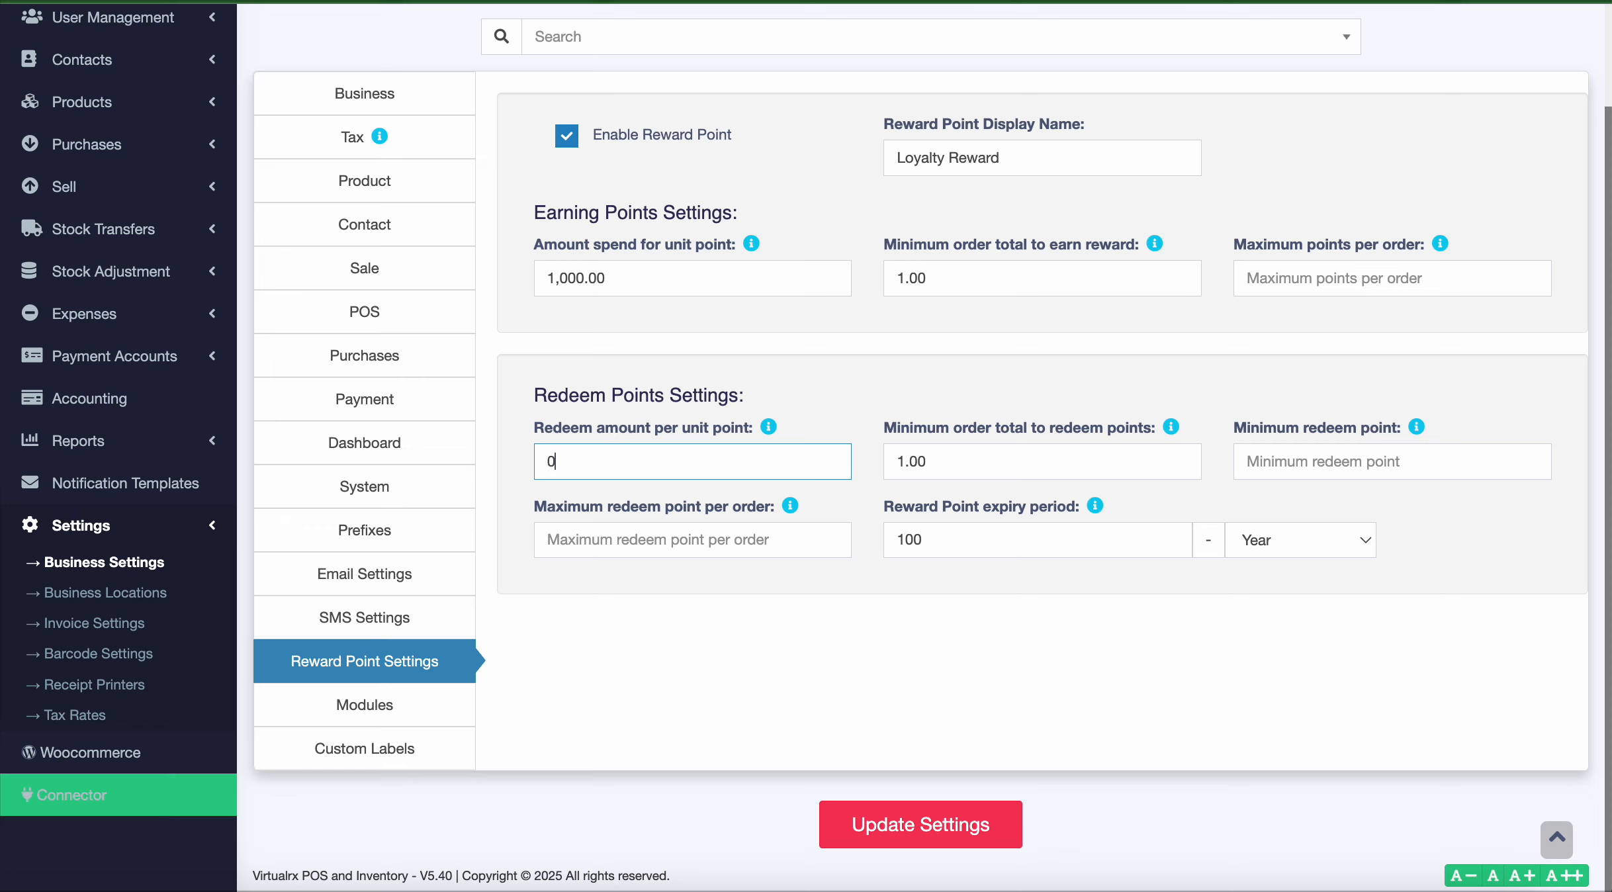
text(.5)
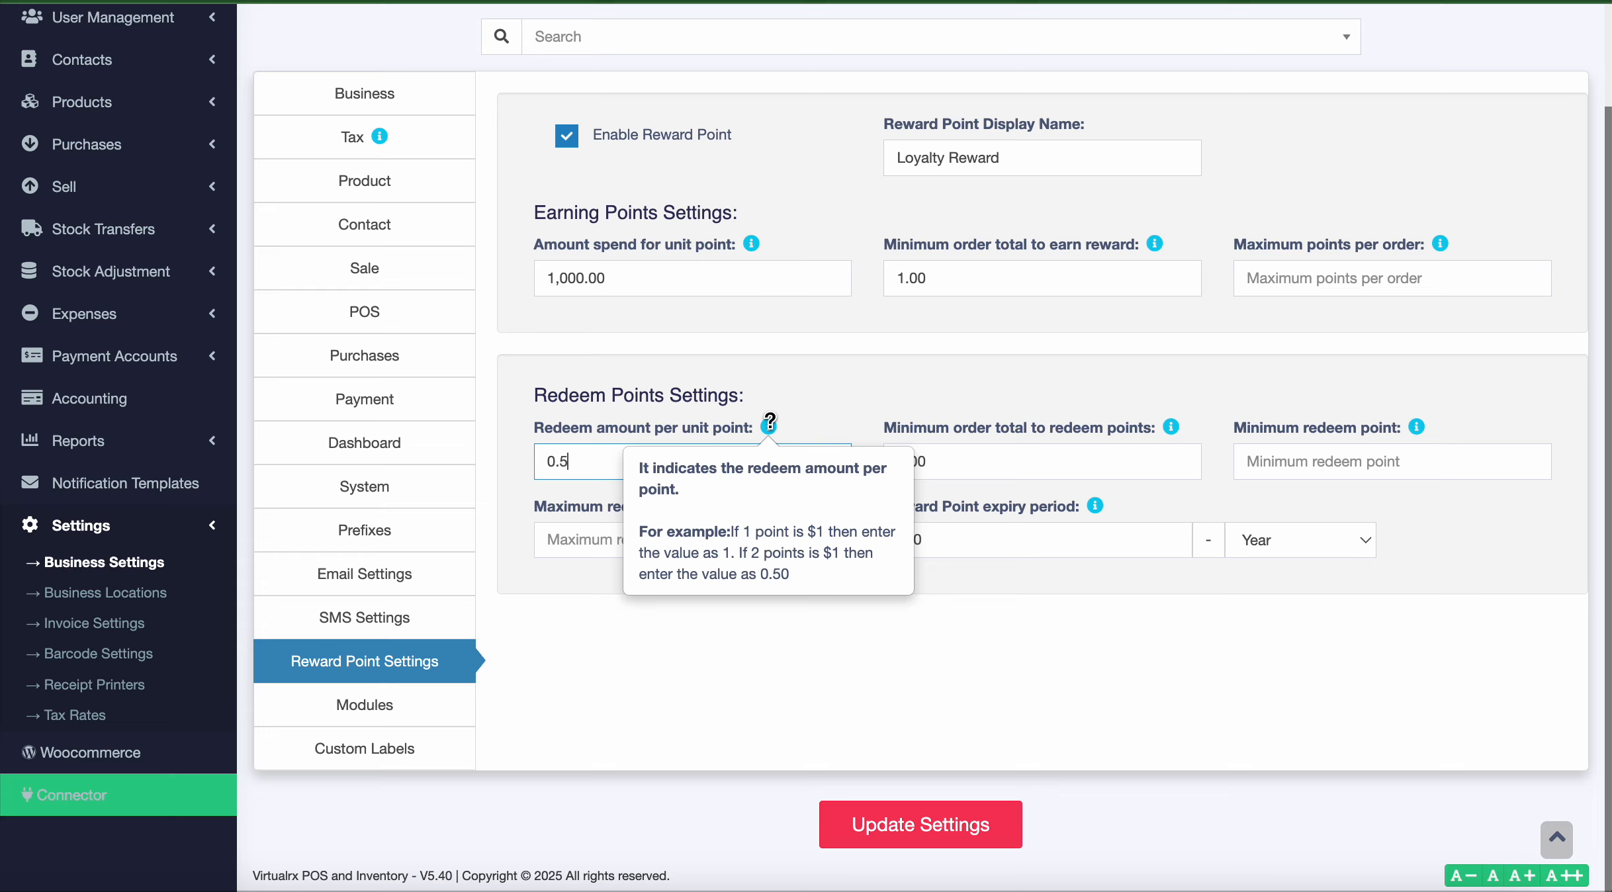
double_click(598, 467)
text(1)
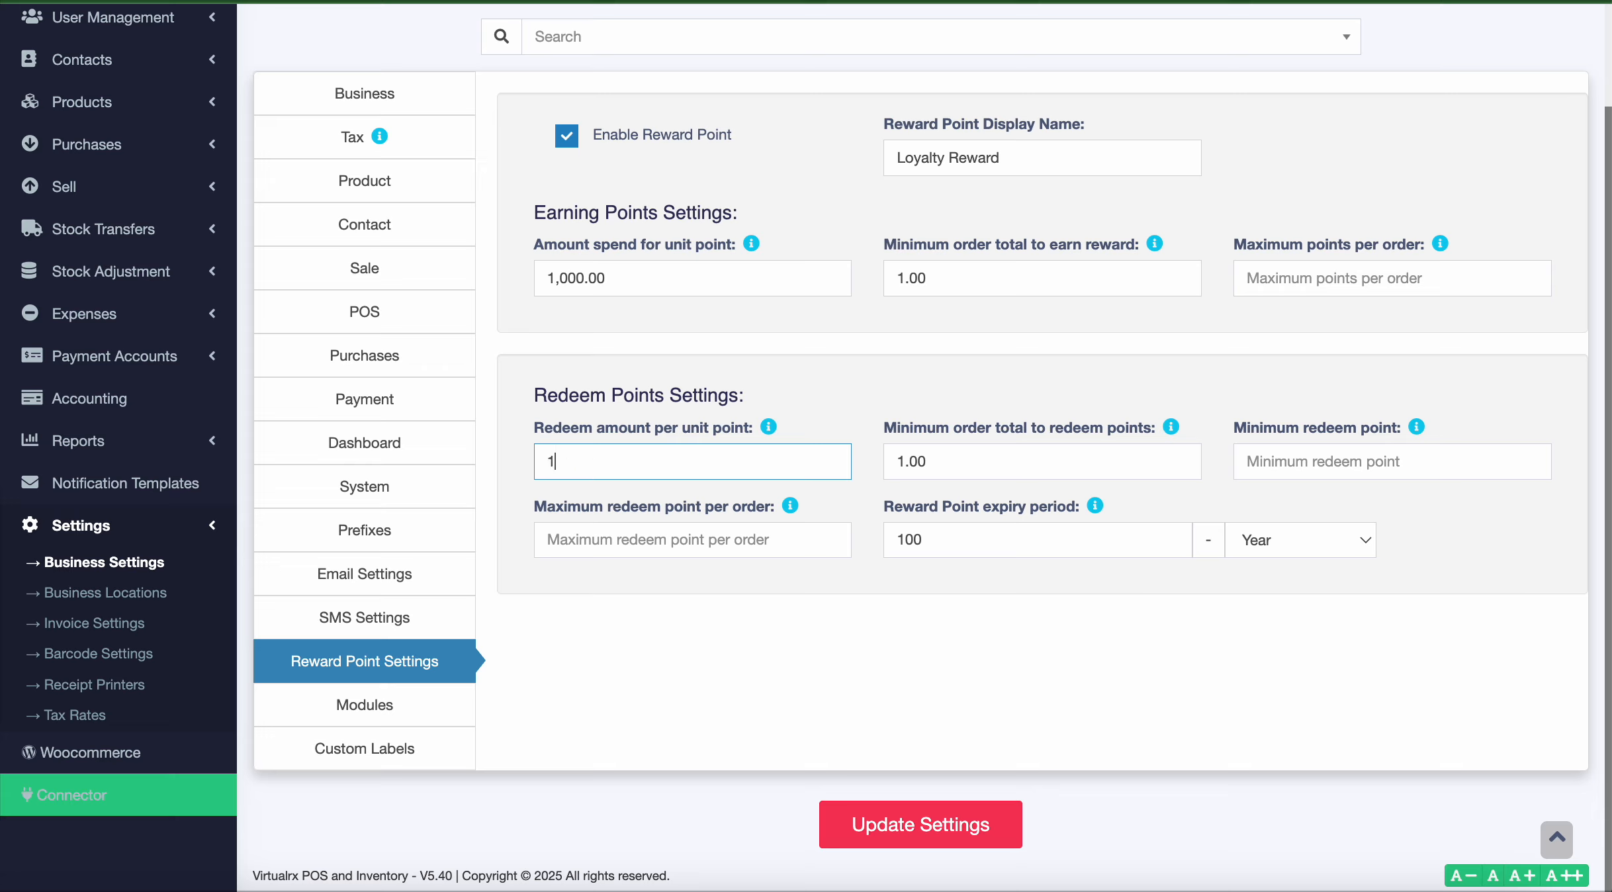
key(BackSpace)
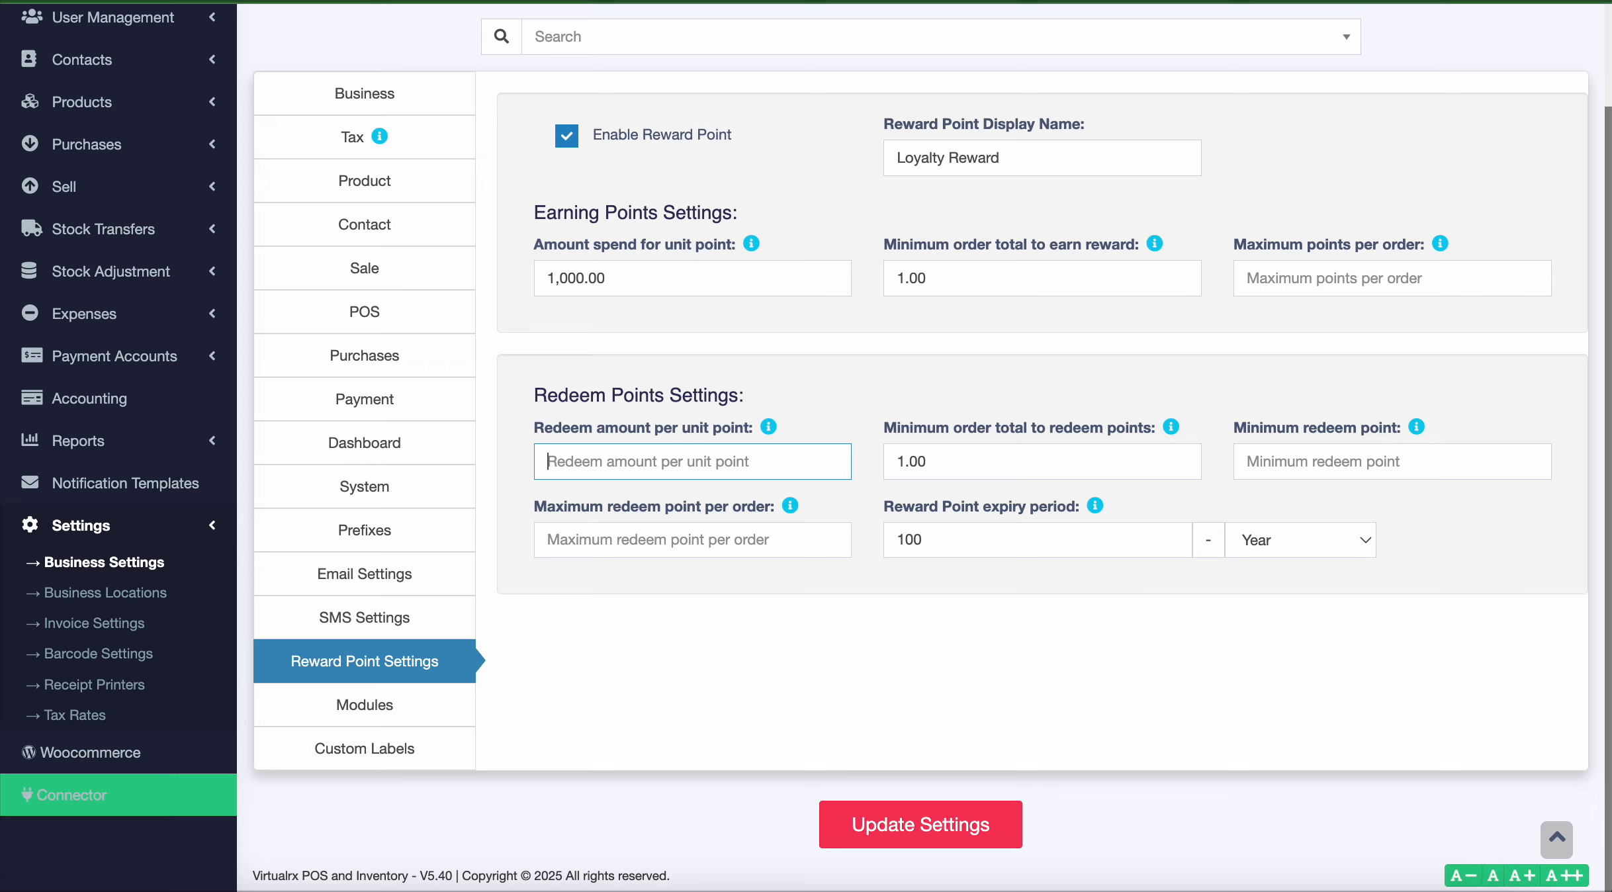
text(0.5)
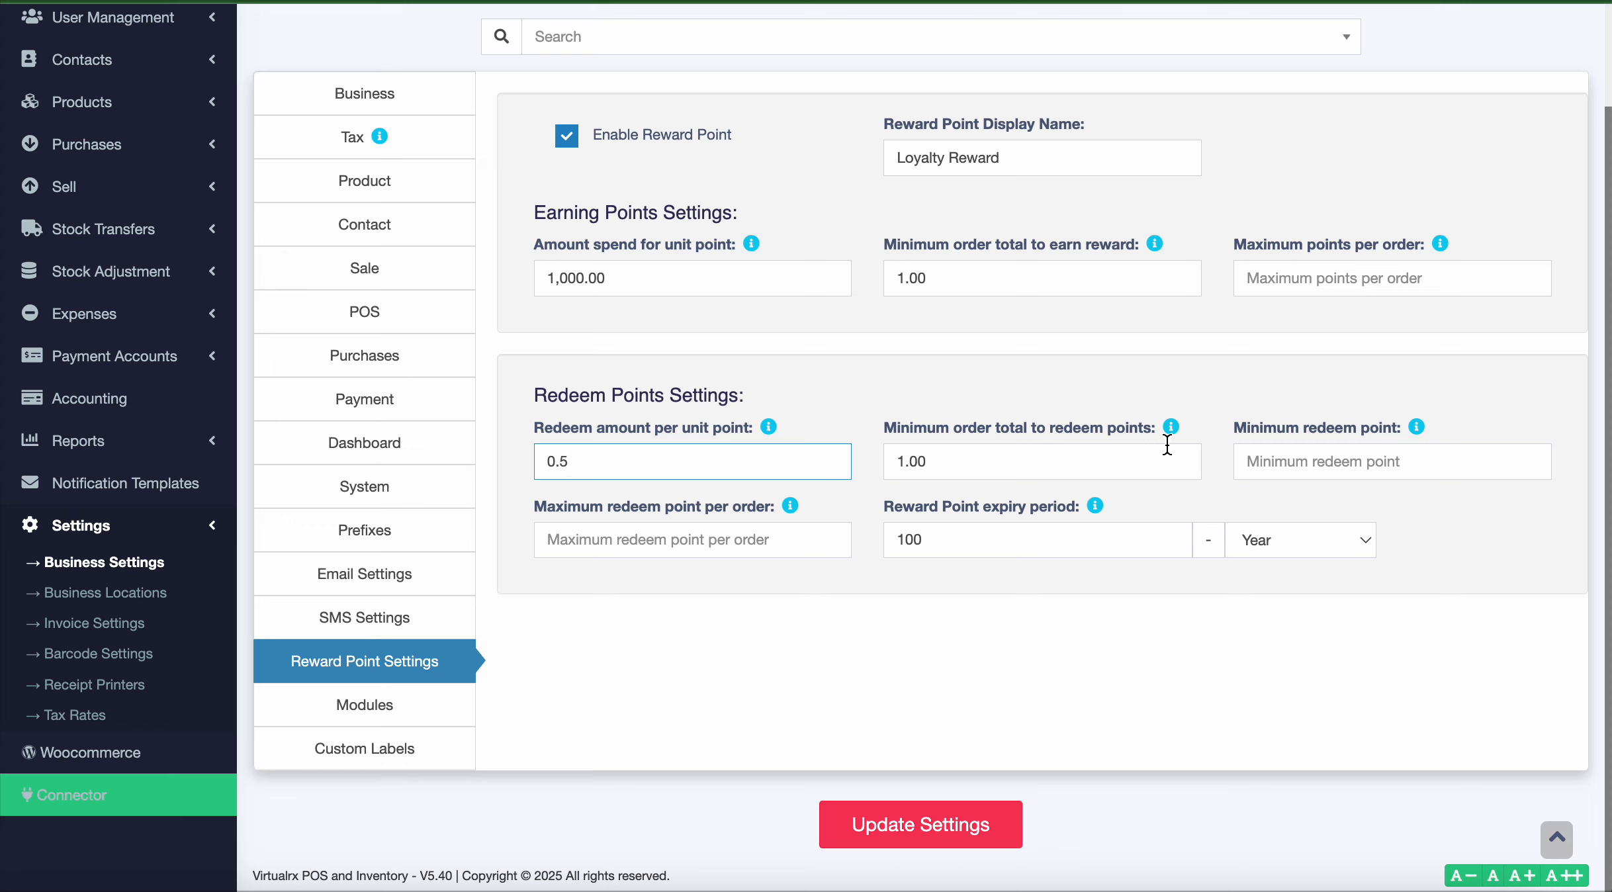
Read the help notes for the minimum order total to redeem, minimum redeem point and maximum redeem point per order
mouse_move(1172, 424)
key(Tab)
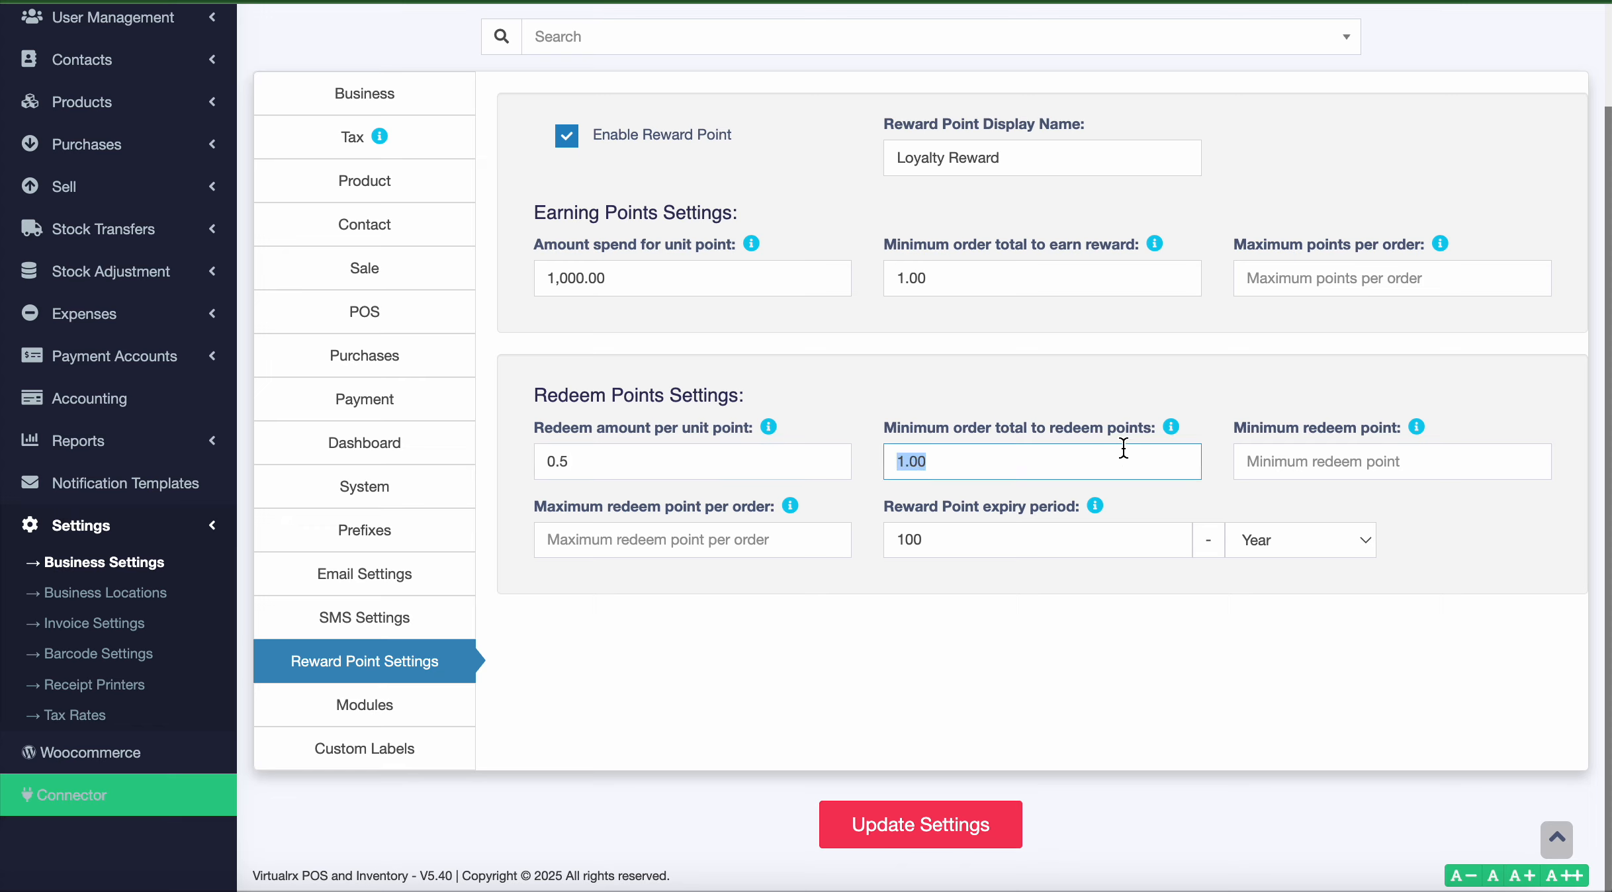
click(1174, 377)
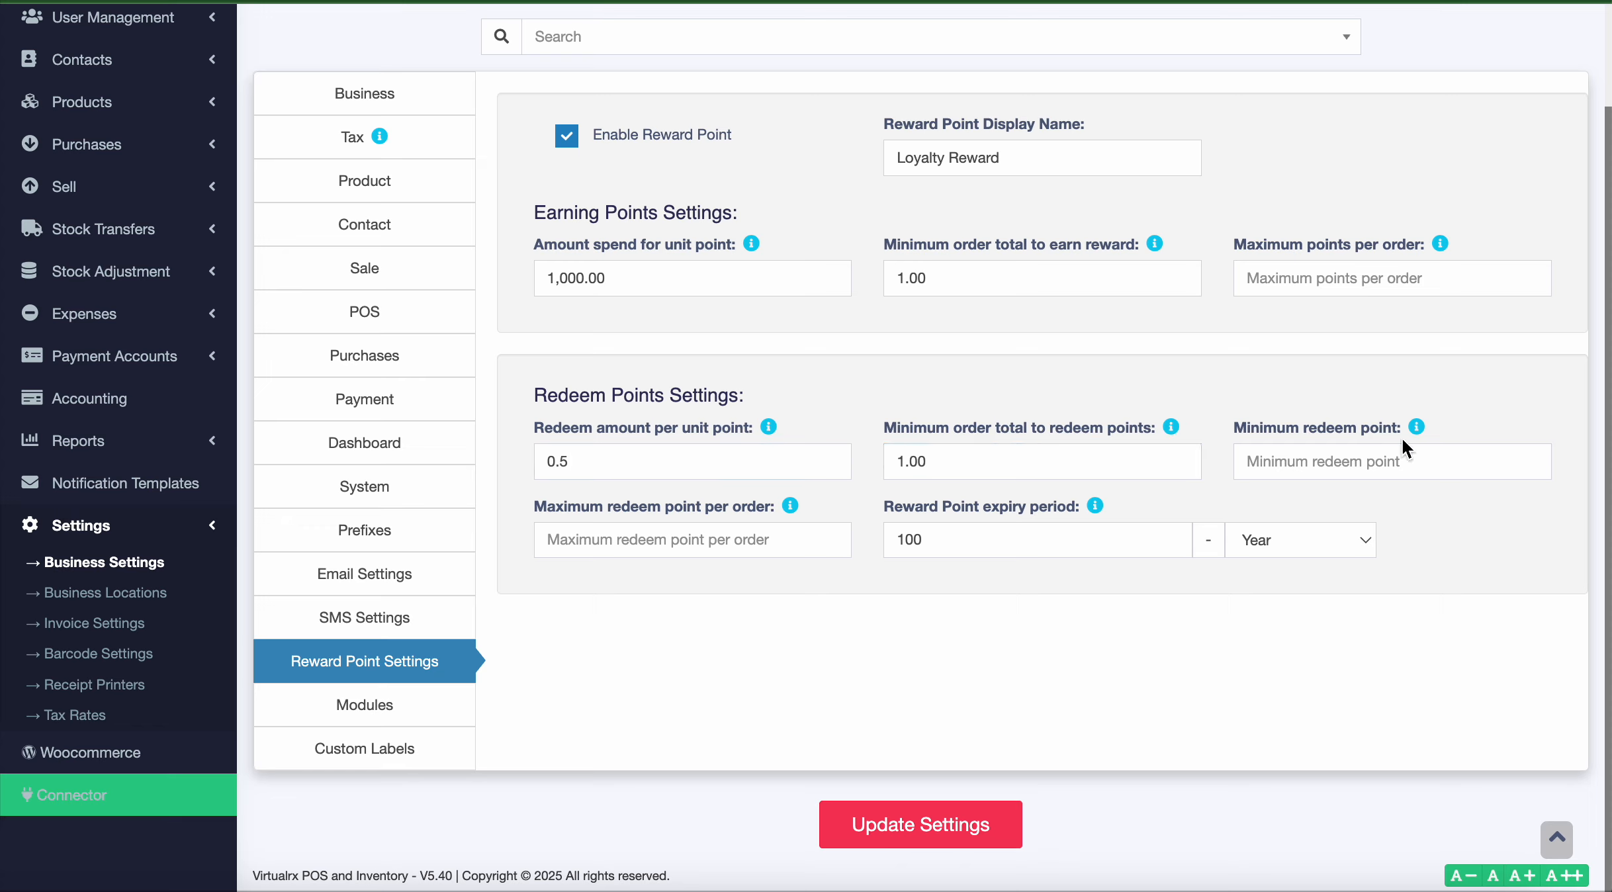
mouse_move(1415, 425)
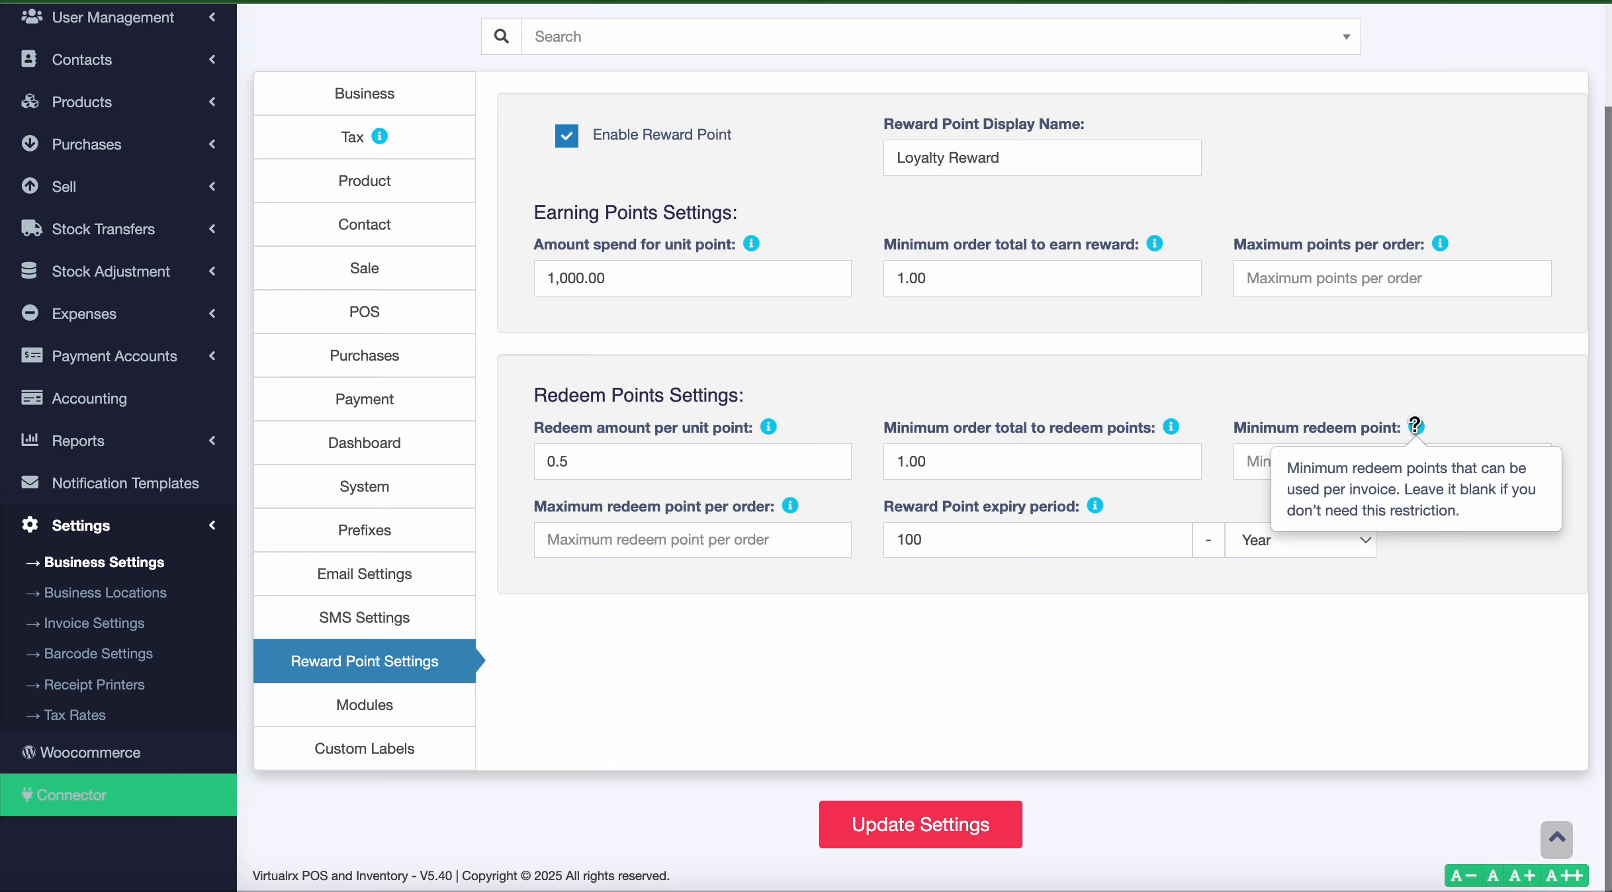
click(1317, 457)
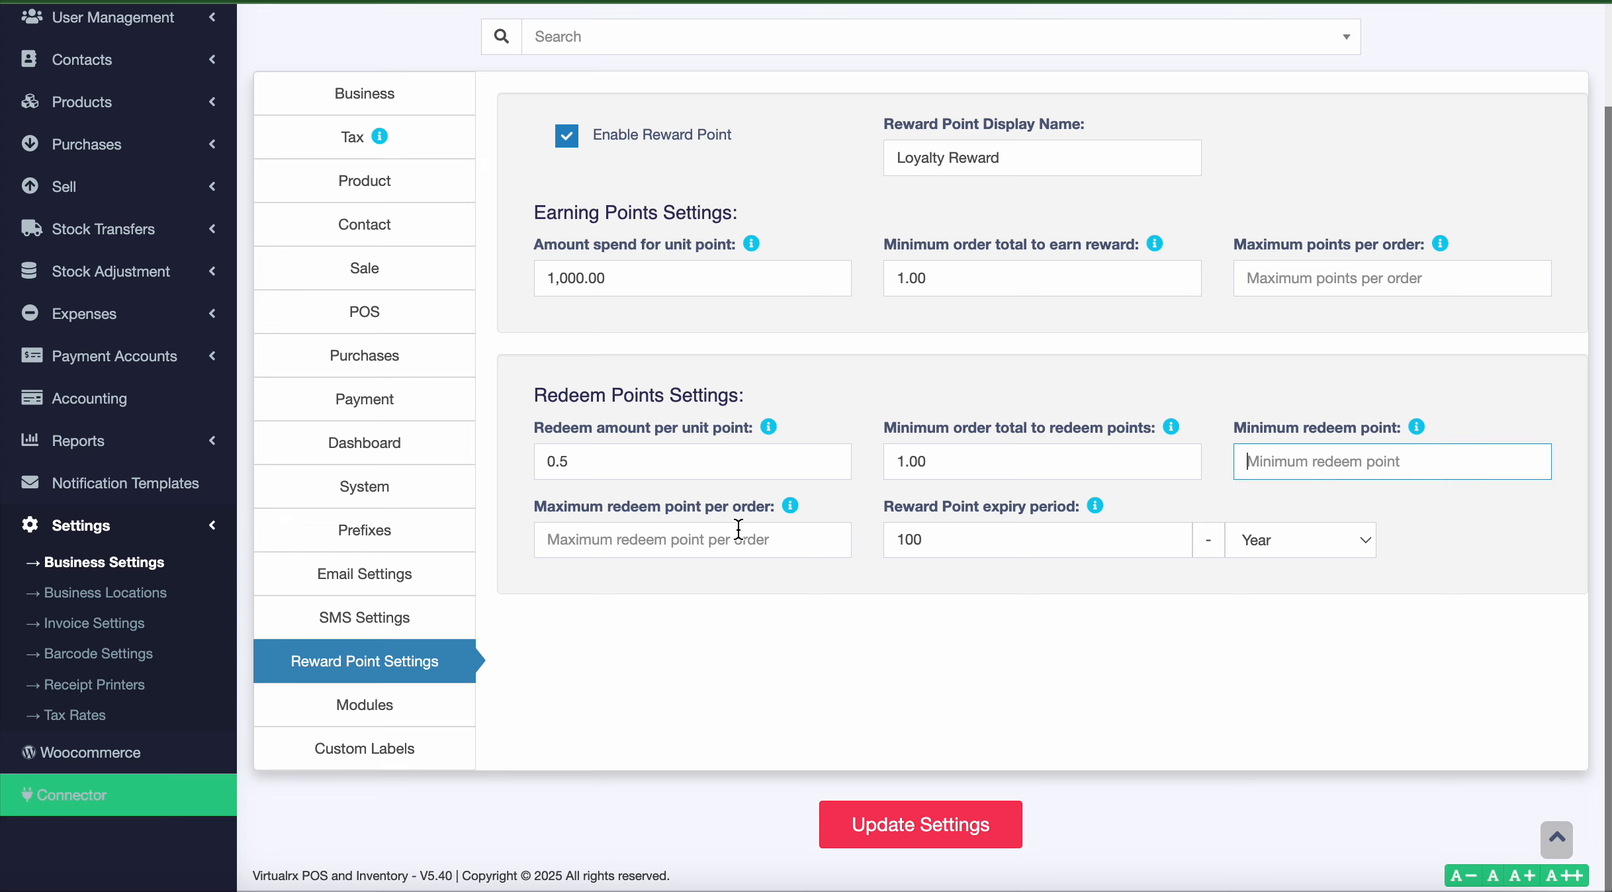
click(753, 550)
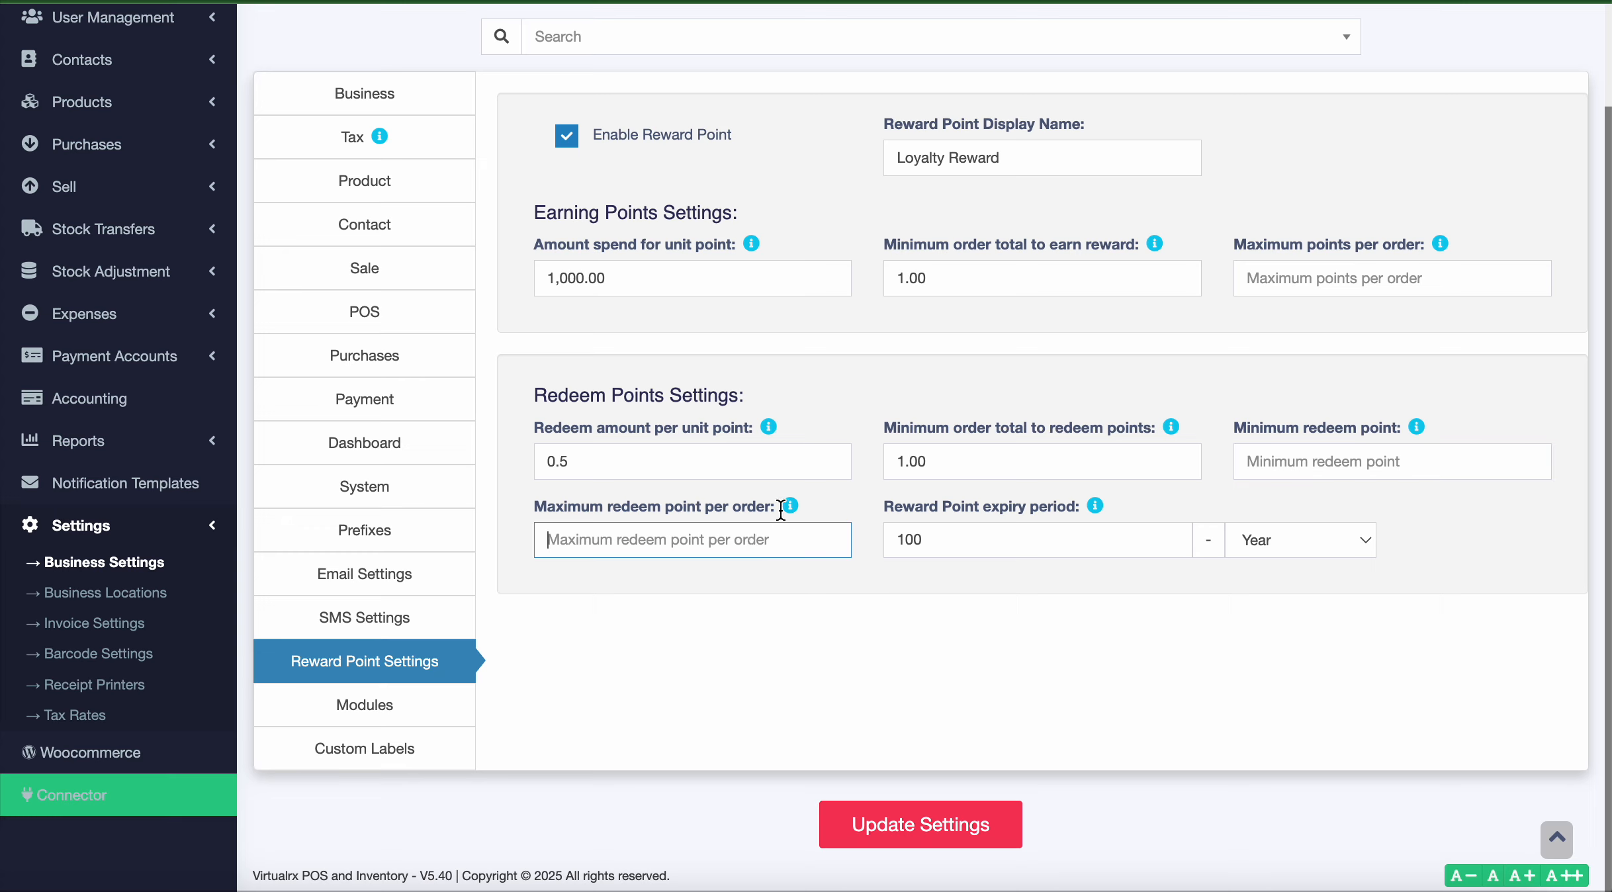
mouse_move(790, 505)
Set the reward point expiry period to 200 with Year as the unit
double_click(1088, 549)
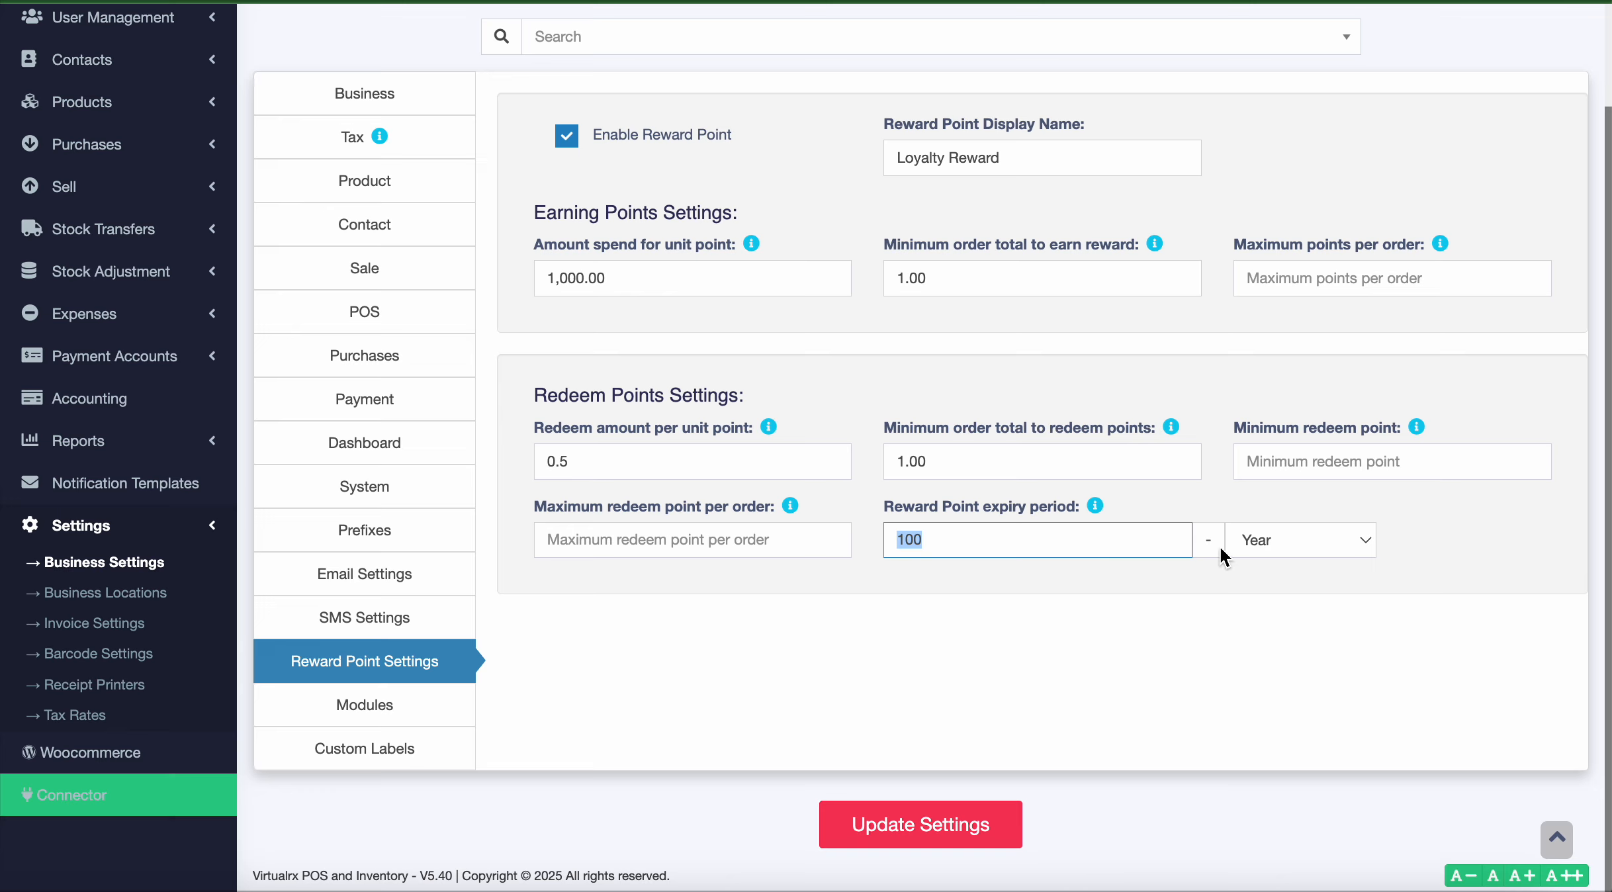
click(1258, 547)
click(1264, 575)
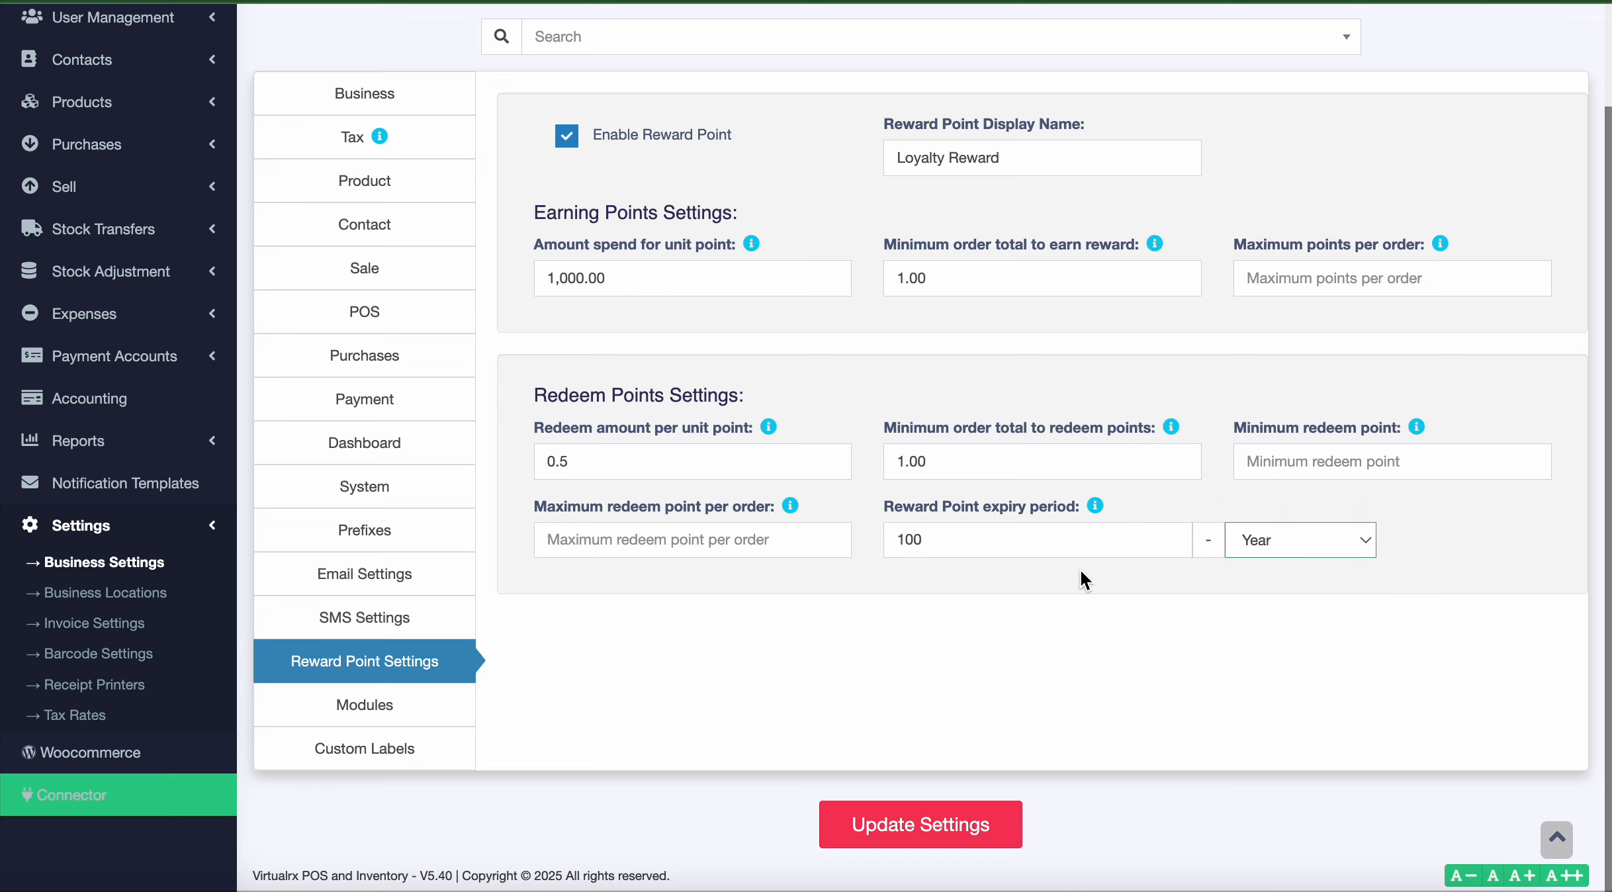
click(1094, 541)
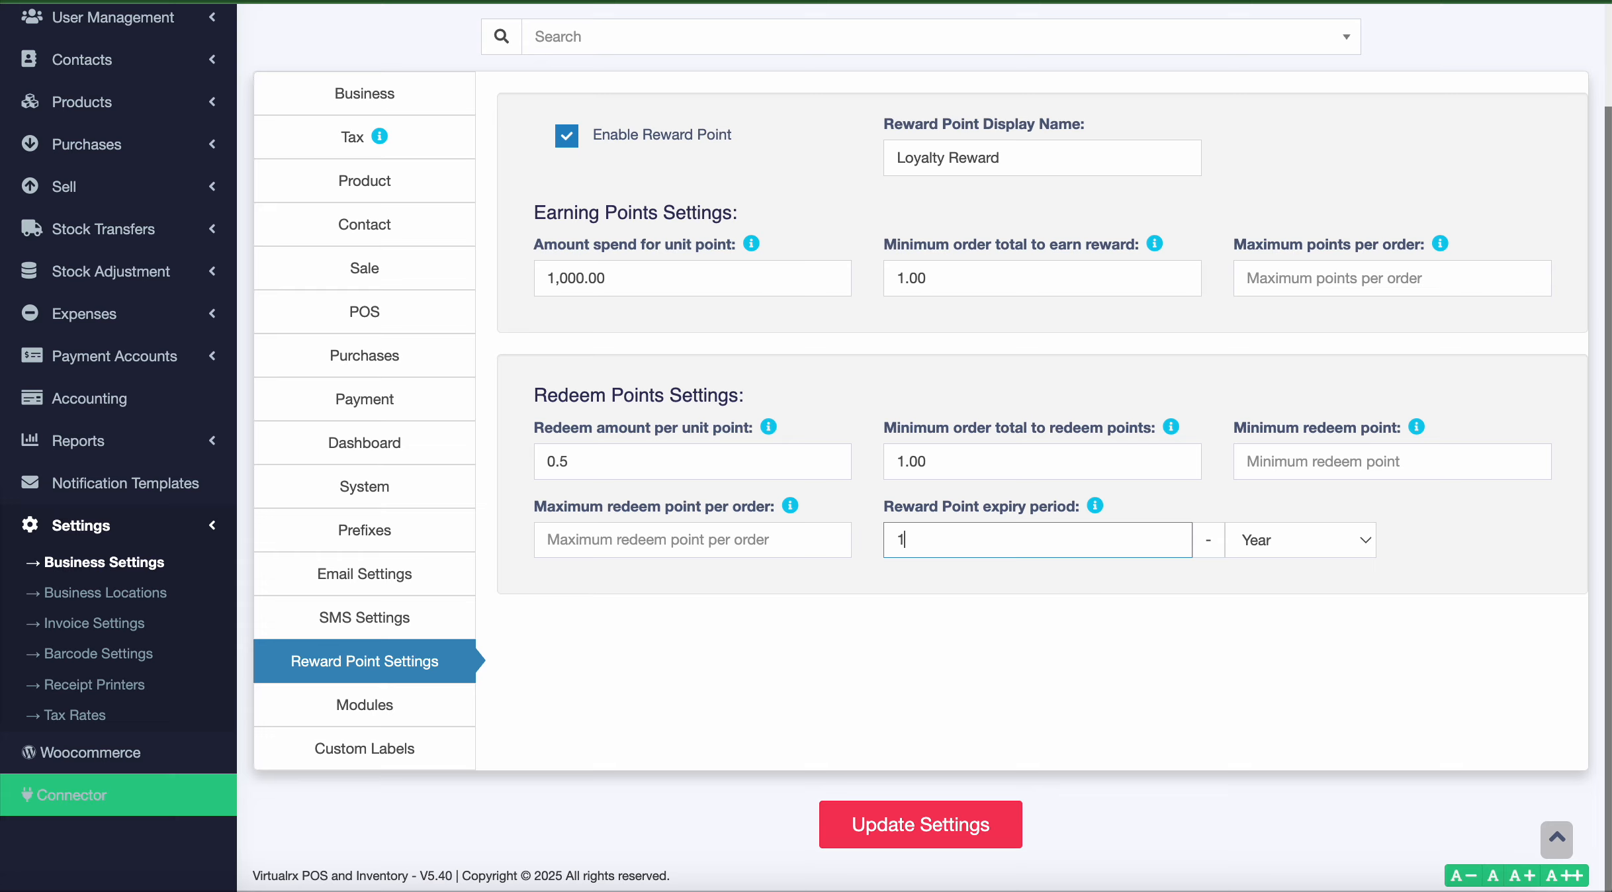
key(BackSpace)
text(200)
click(1102, 597)
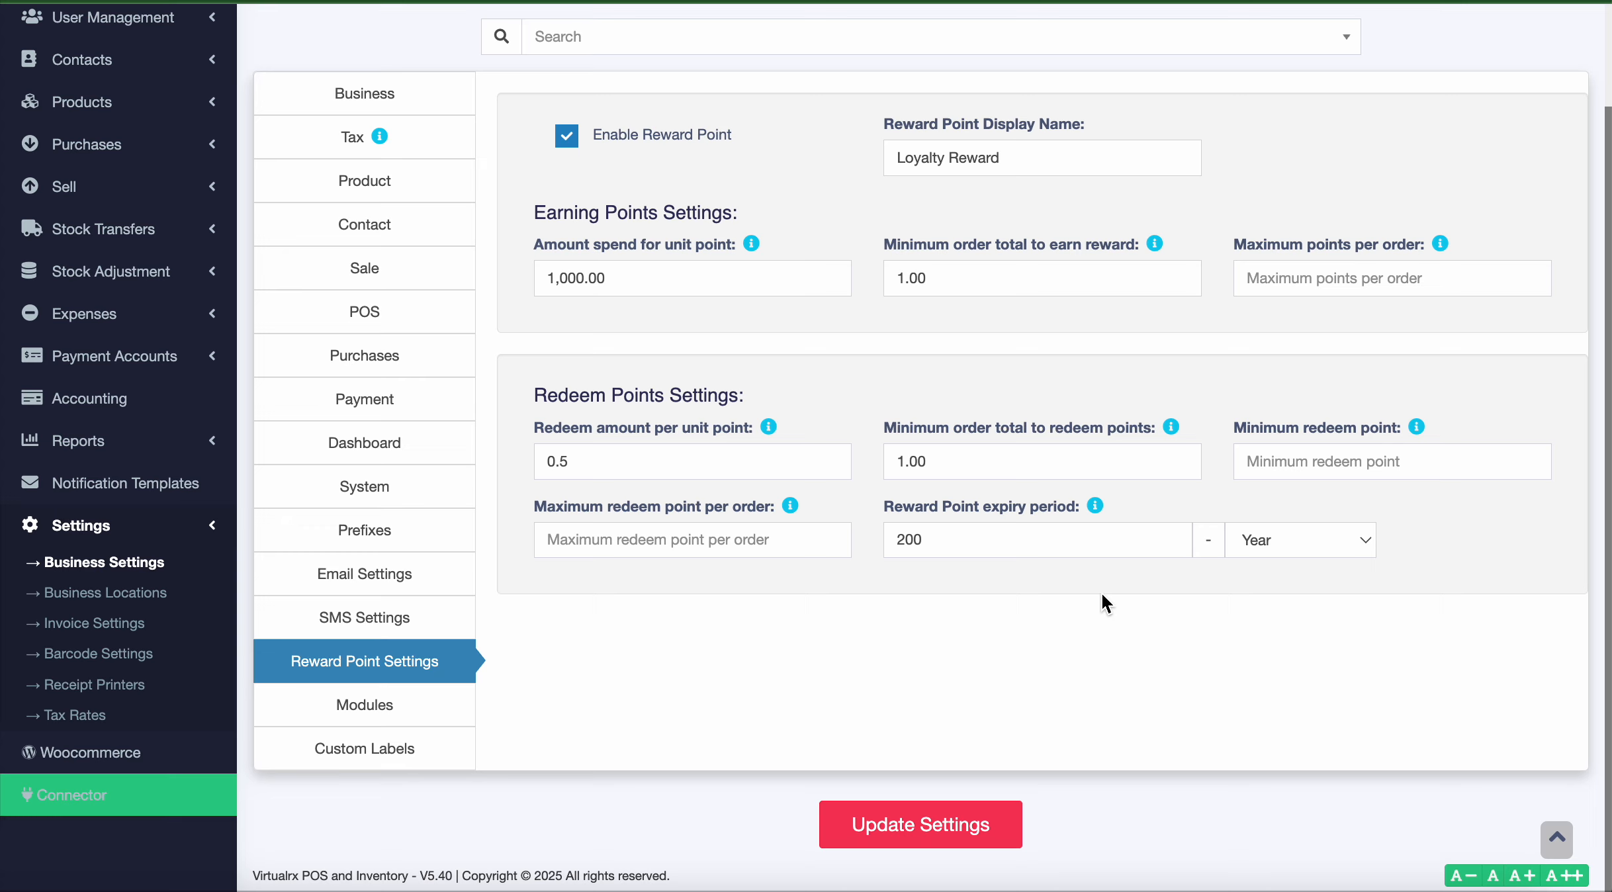
Save the updated business settings
scroll(1100, 591, up, 2)
scroll(1101, 593, down, 2)
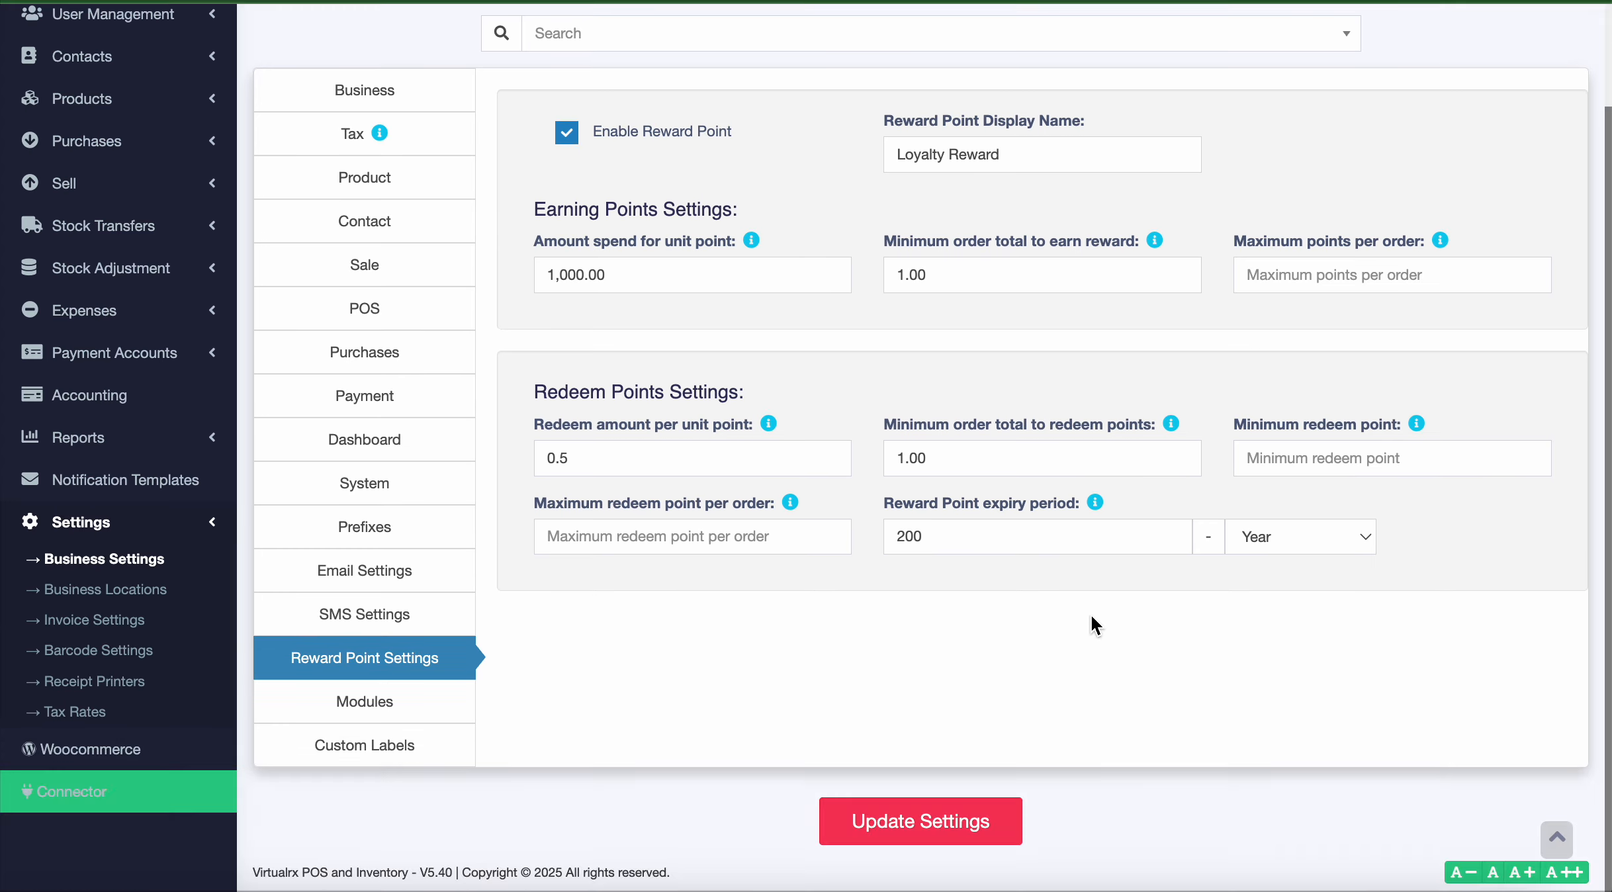
click(961, 824)
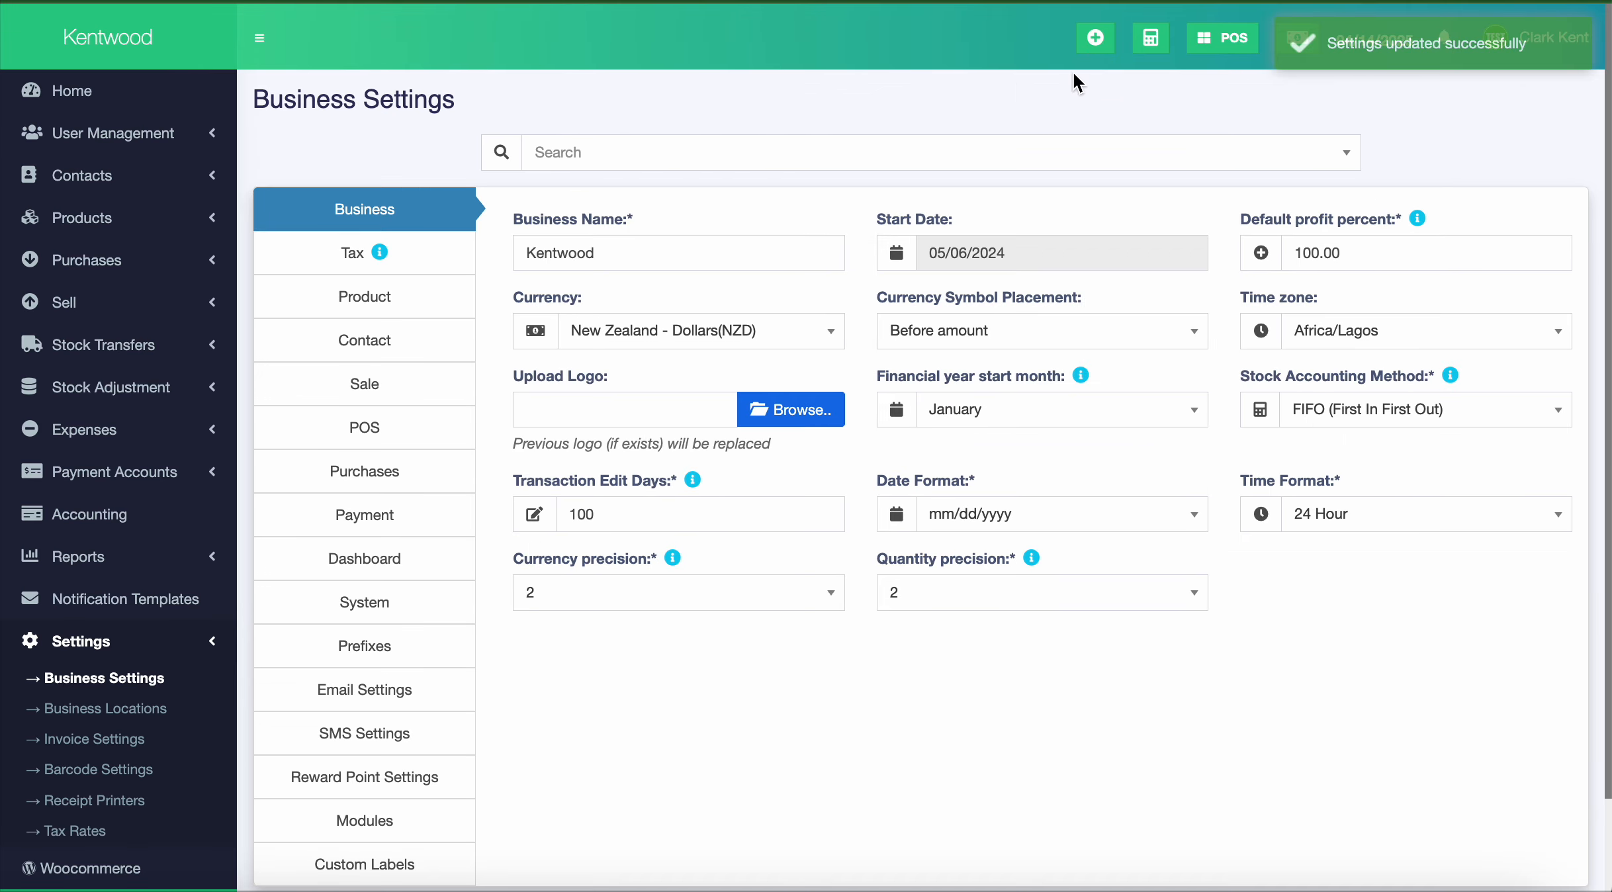
Open the customers list from the contacts and check the Loyalty Reward balances
click(163, 176)
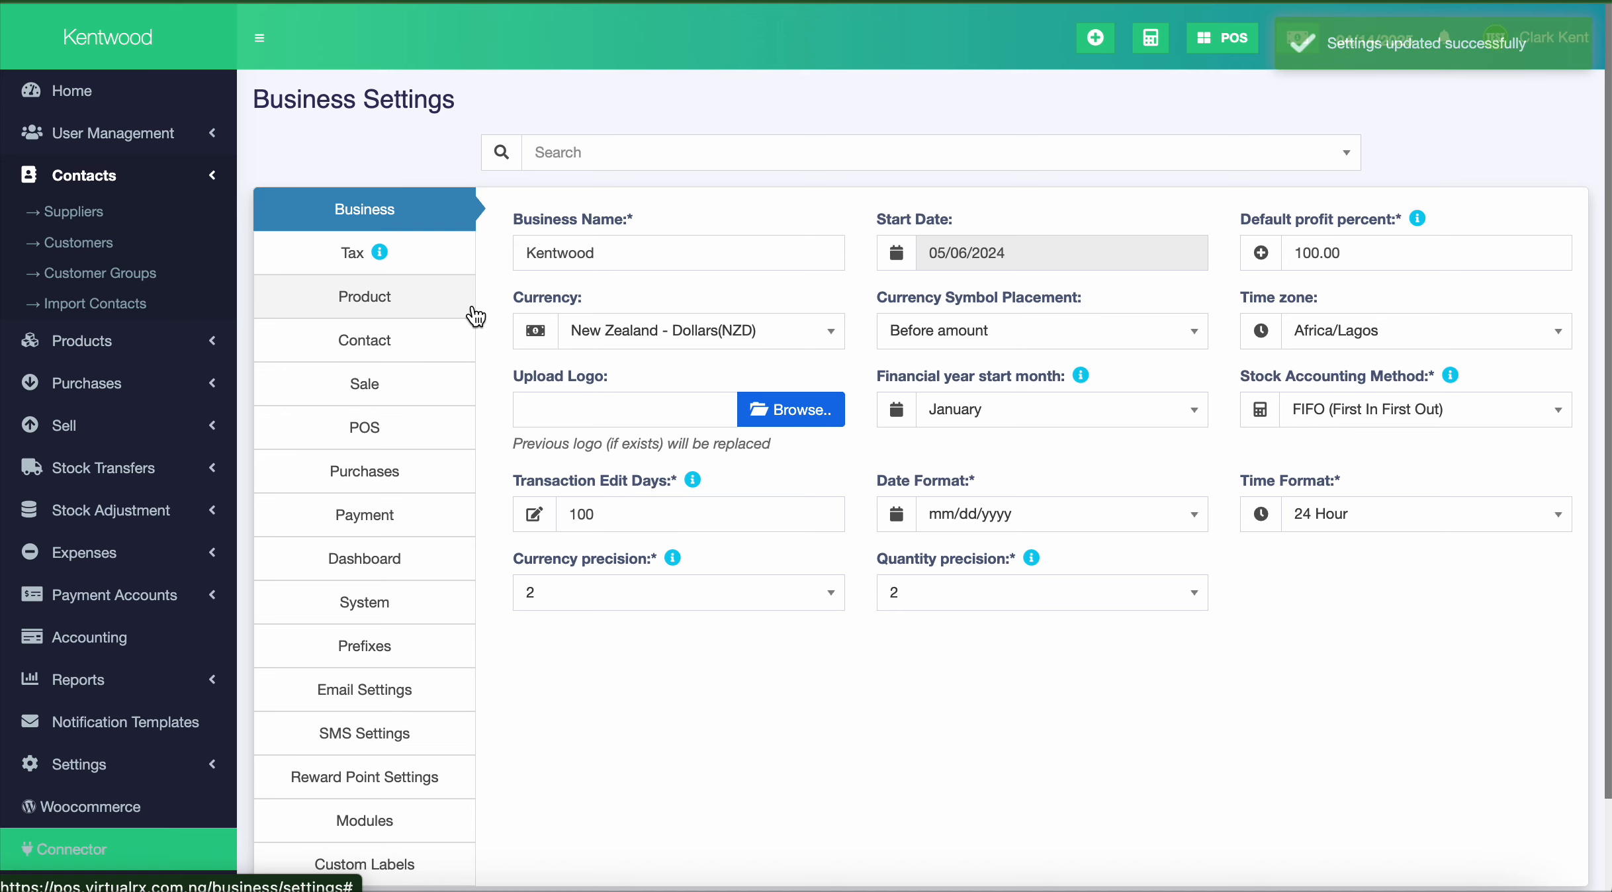
scroll(673, 553, down, 5)
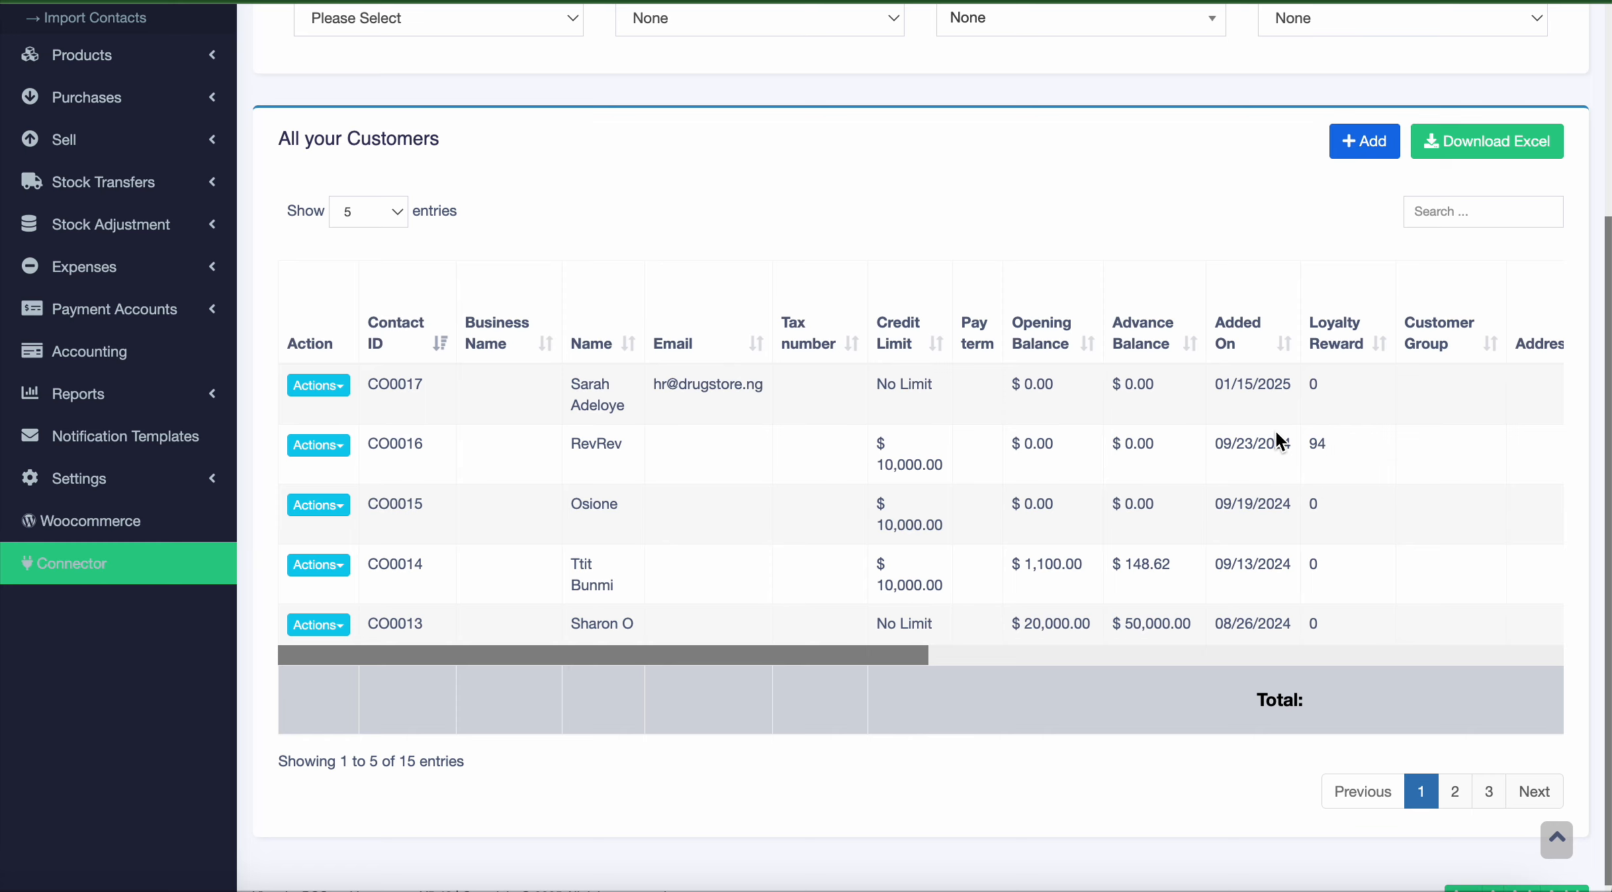
scroll(1276, 429, up, 5)
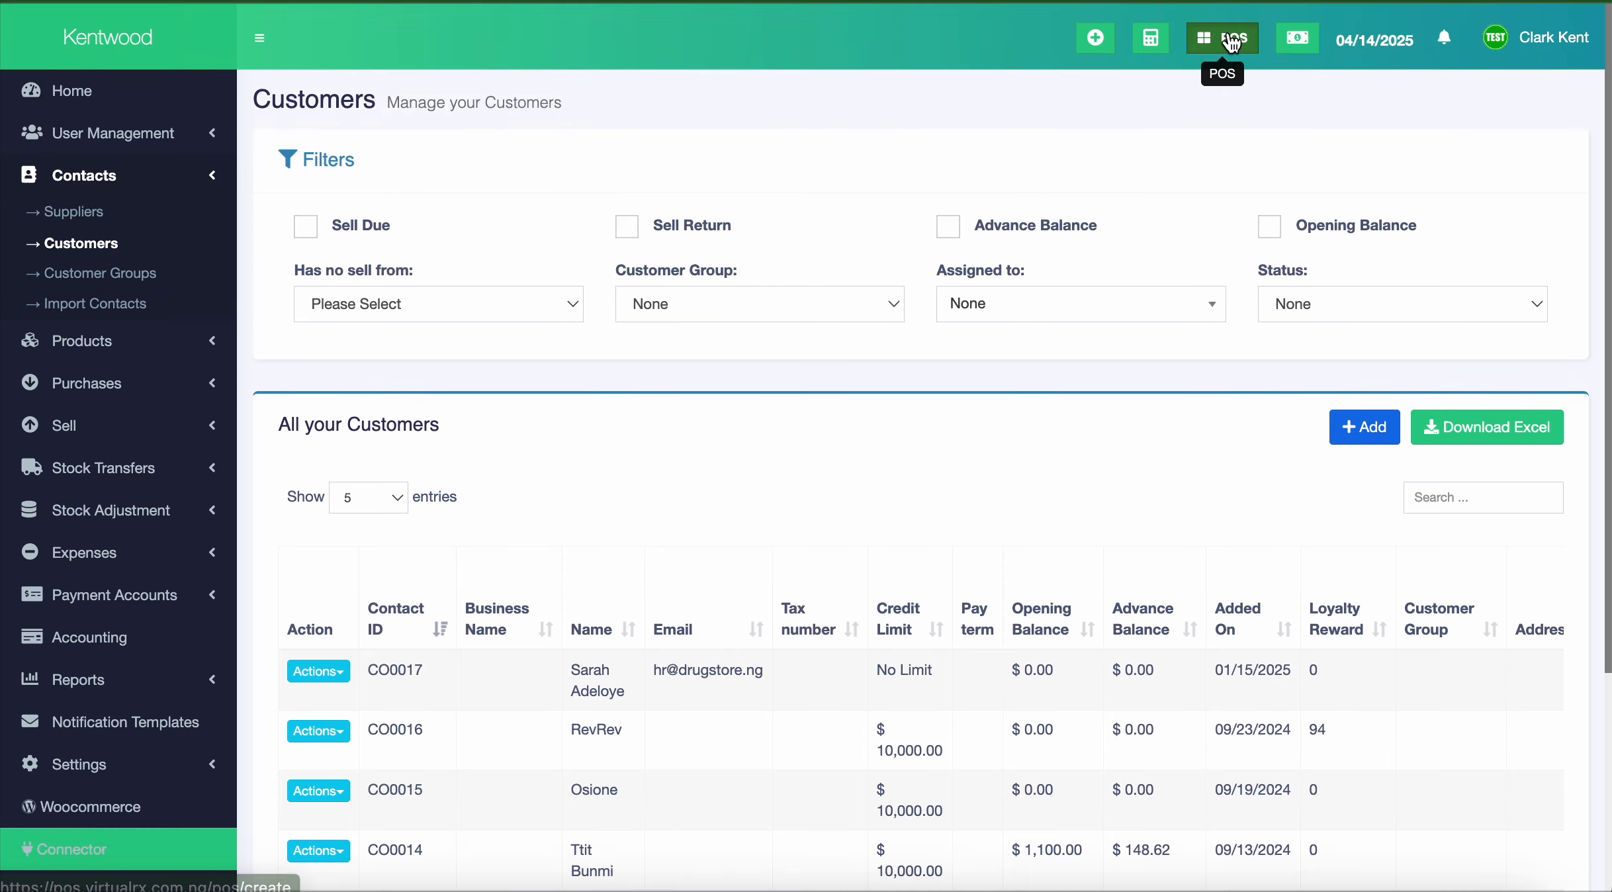
Open a new POS sale and select the customer who holds 94 loyalty reward points
scroll(1165, 645, down, 3)
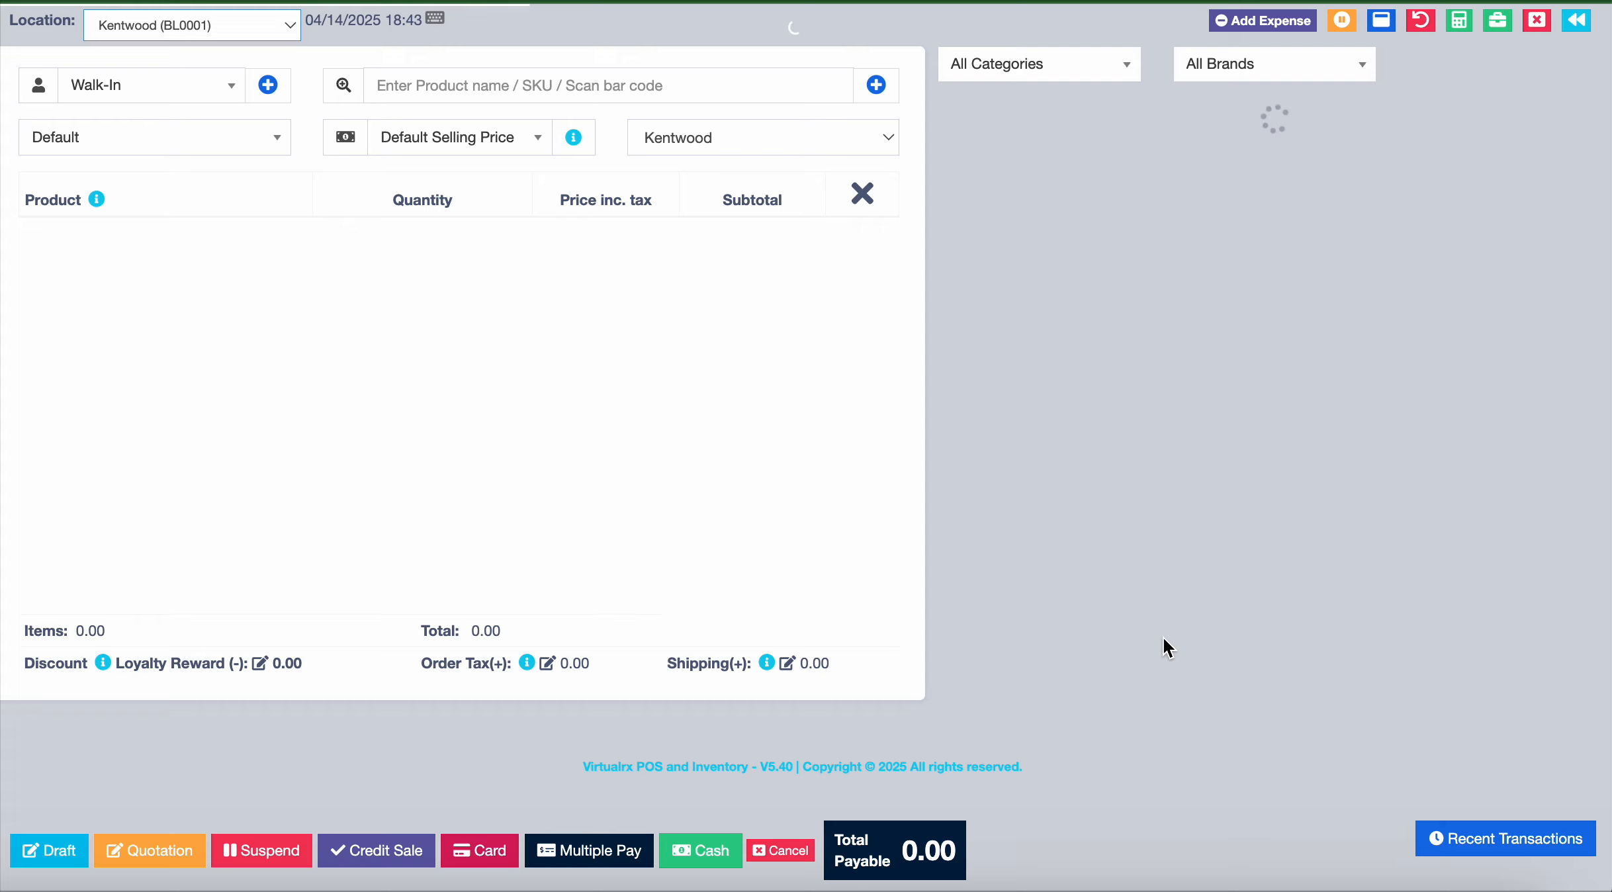
click(192, 107)
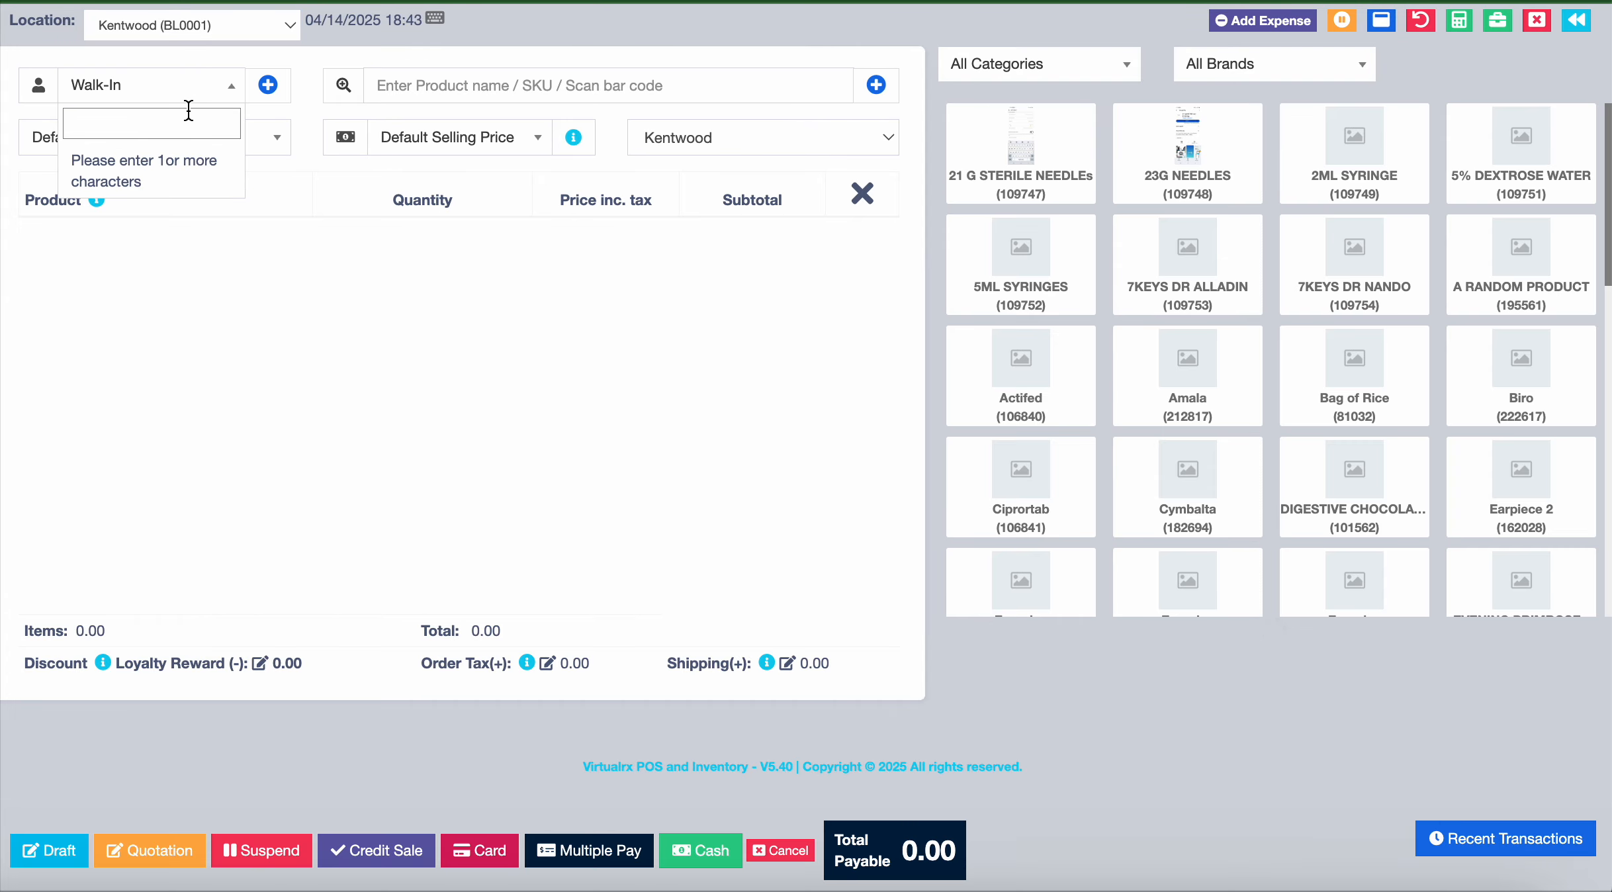
text(rev)
click(170, 176)
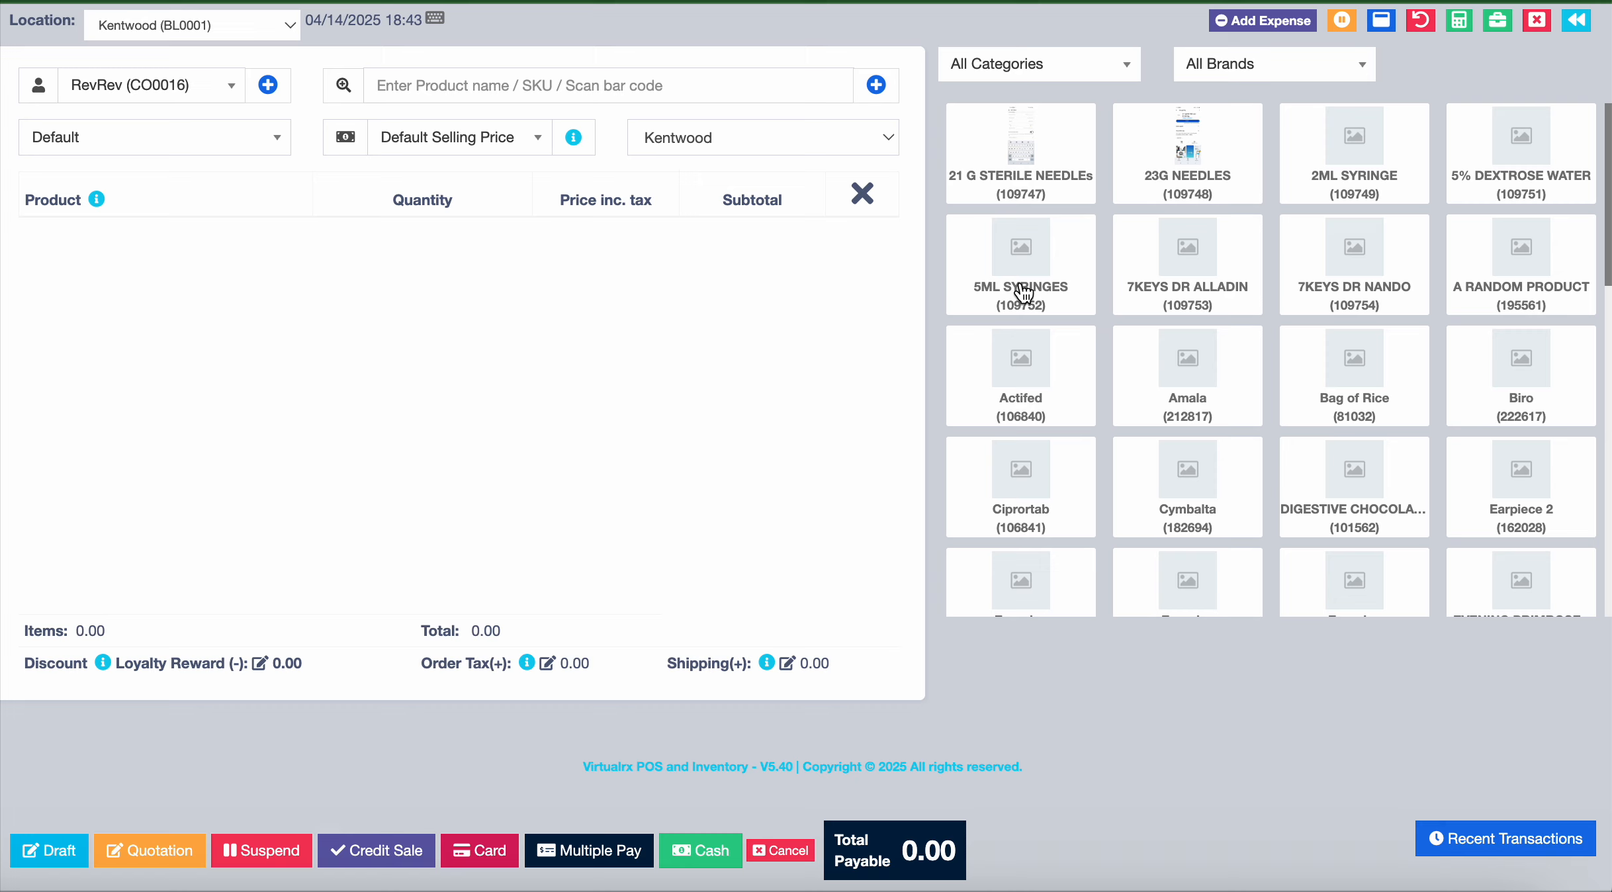
Add one each of 7KEYS DR NANDO, Bag of Rice and Amala to the sale
click(1341, 283)
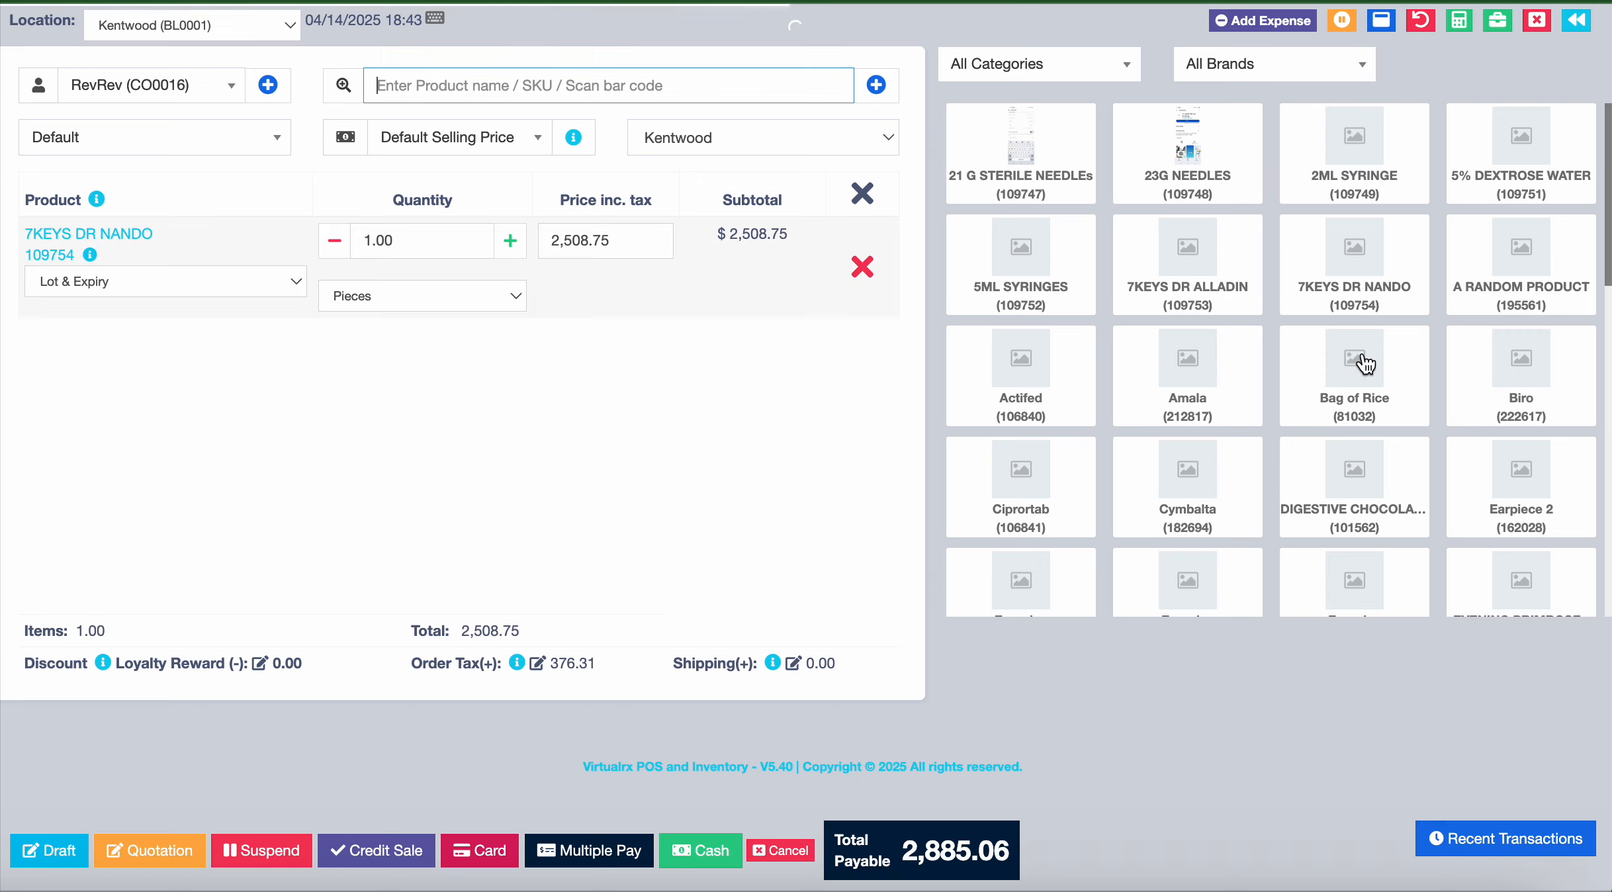
click(1359, 390)
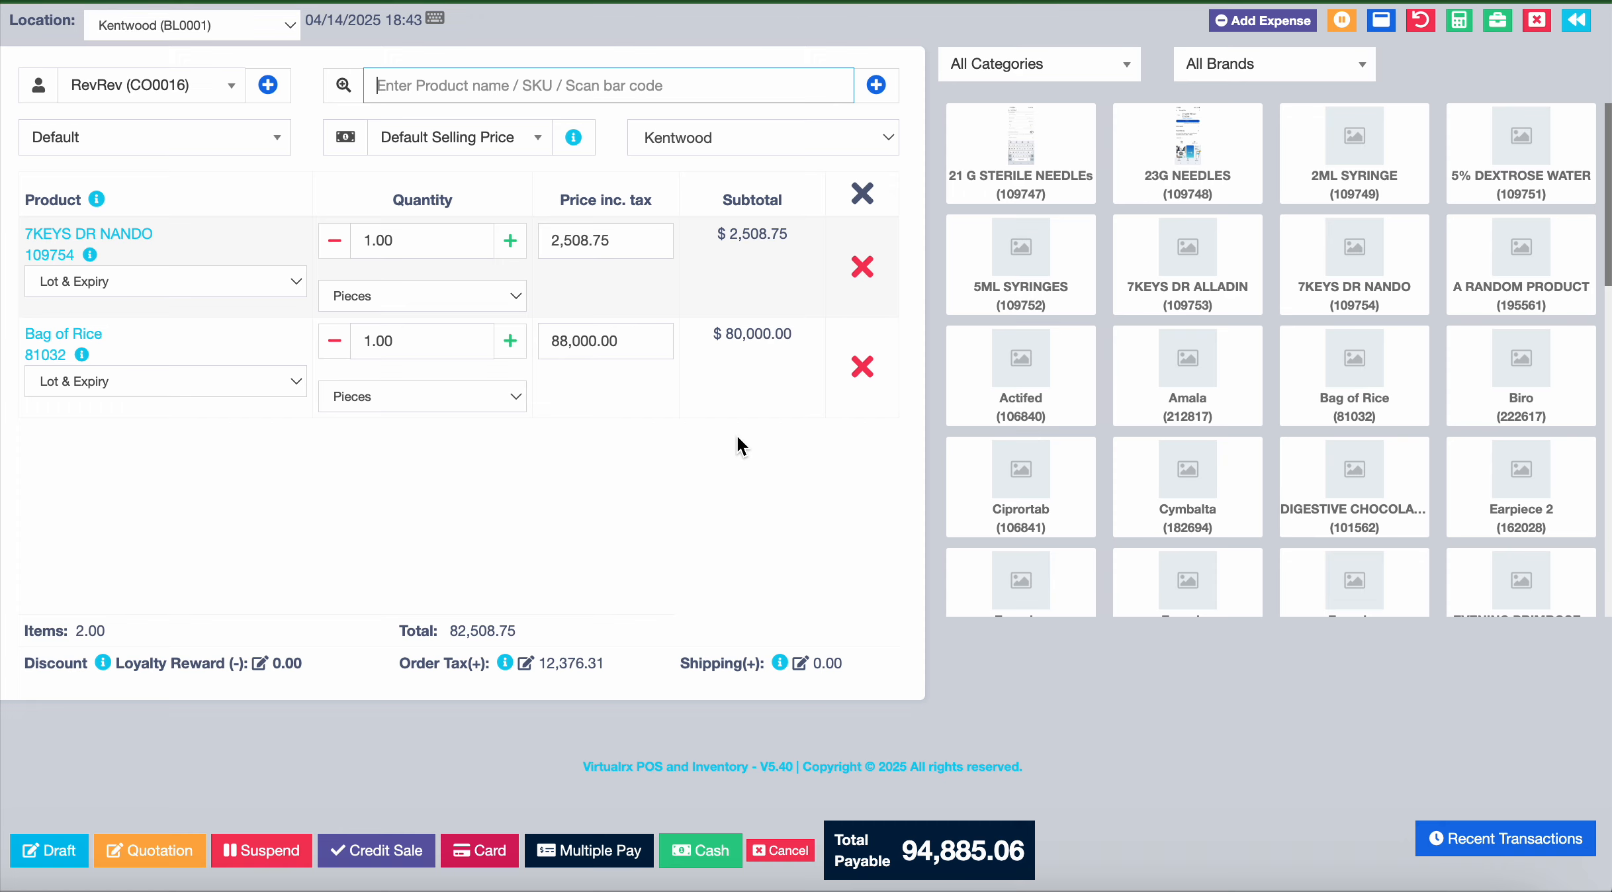
click(1176, 398)
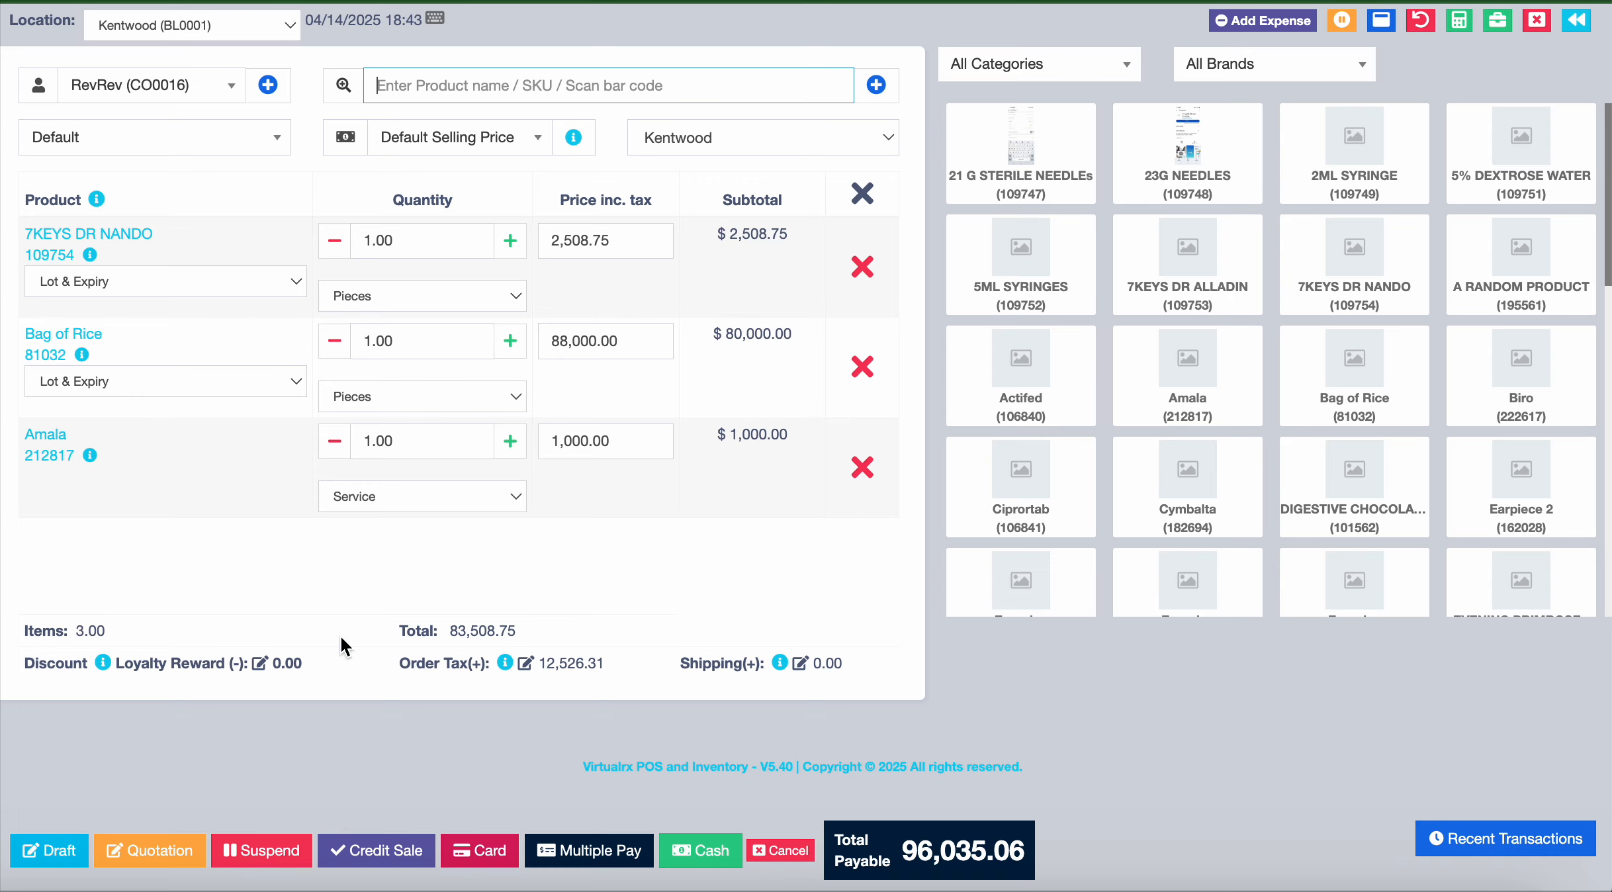
Check the customer's available loyalty points in the sale's discount details without redeeming any
click(258, 663)
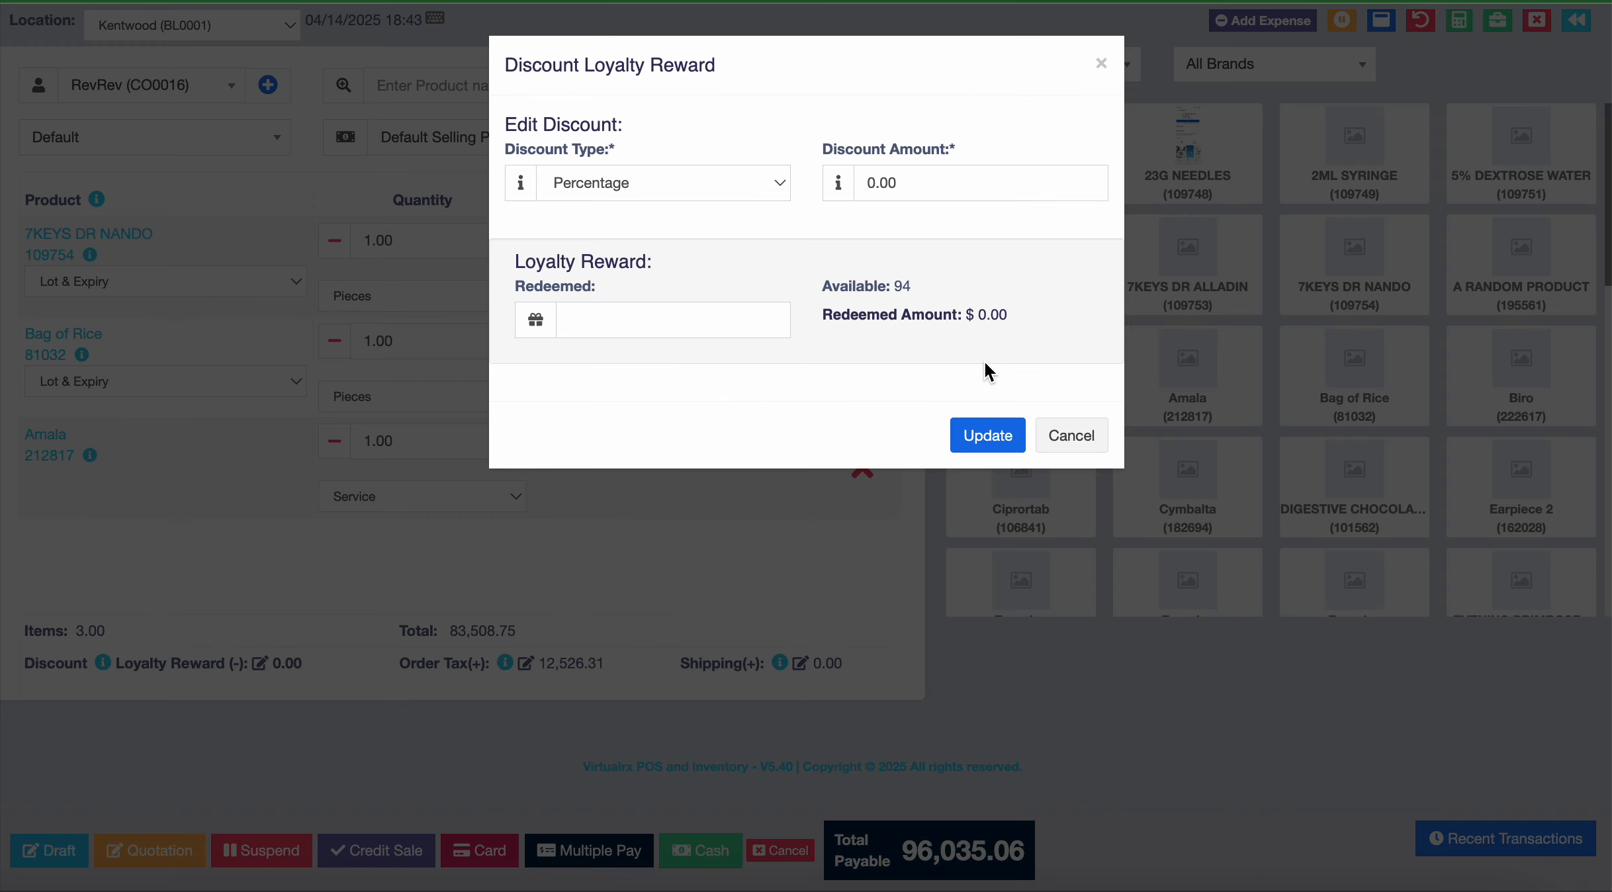
click(671, 319)
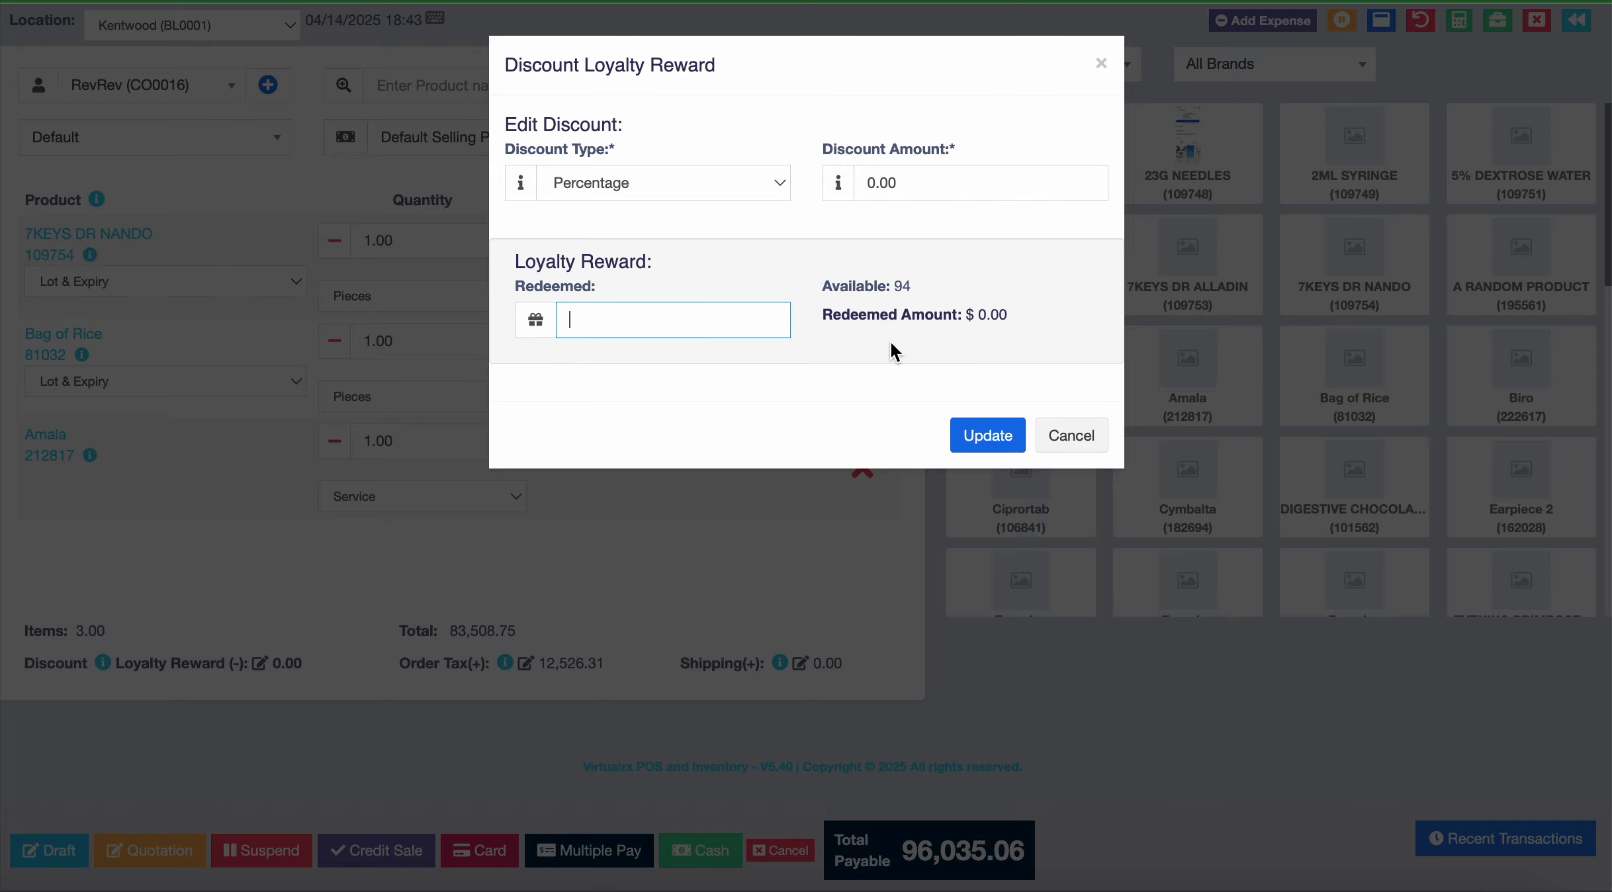
click(1059, 433)
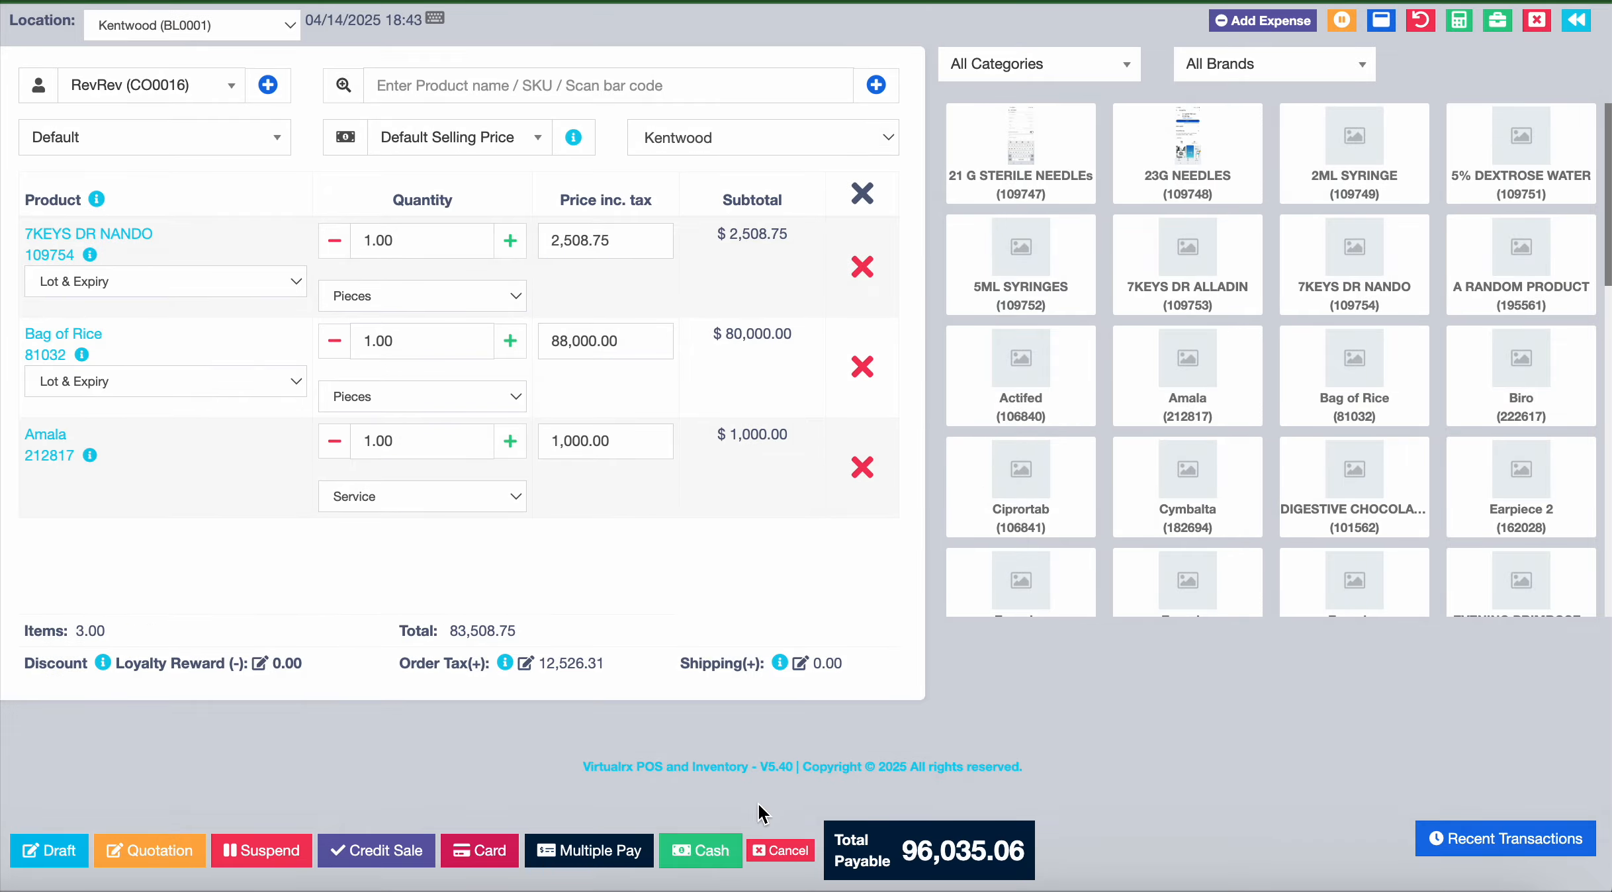
Complete the three-item sale as a cash payment and dismiss the receipt printout
click(713, 842)
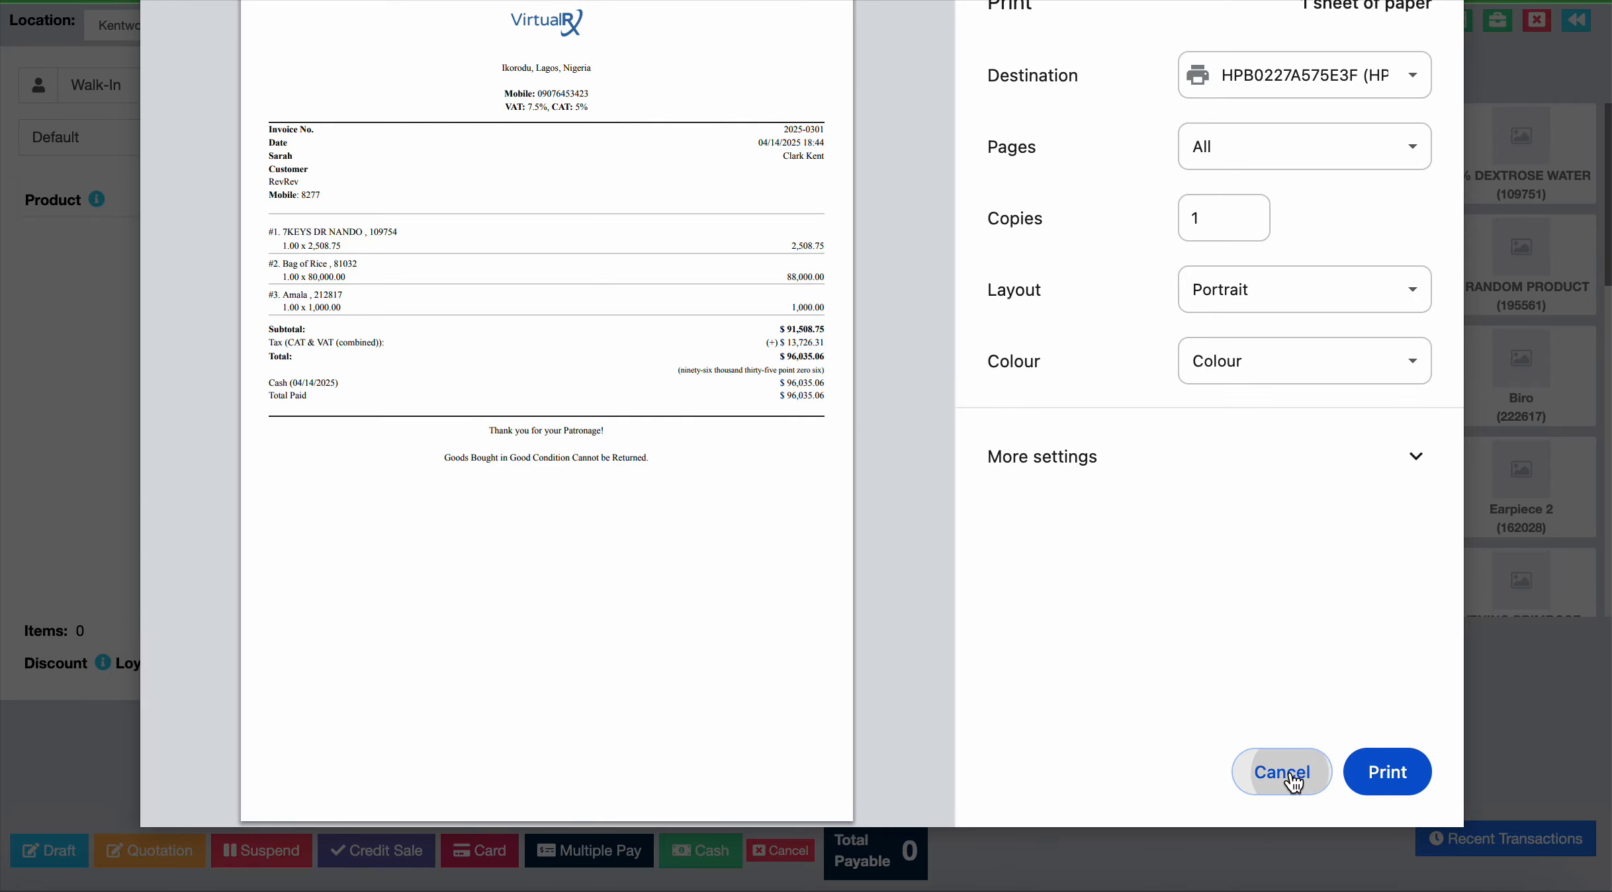
click(1288, 772)
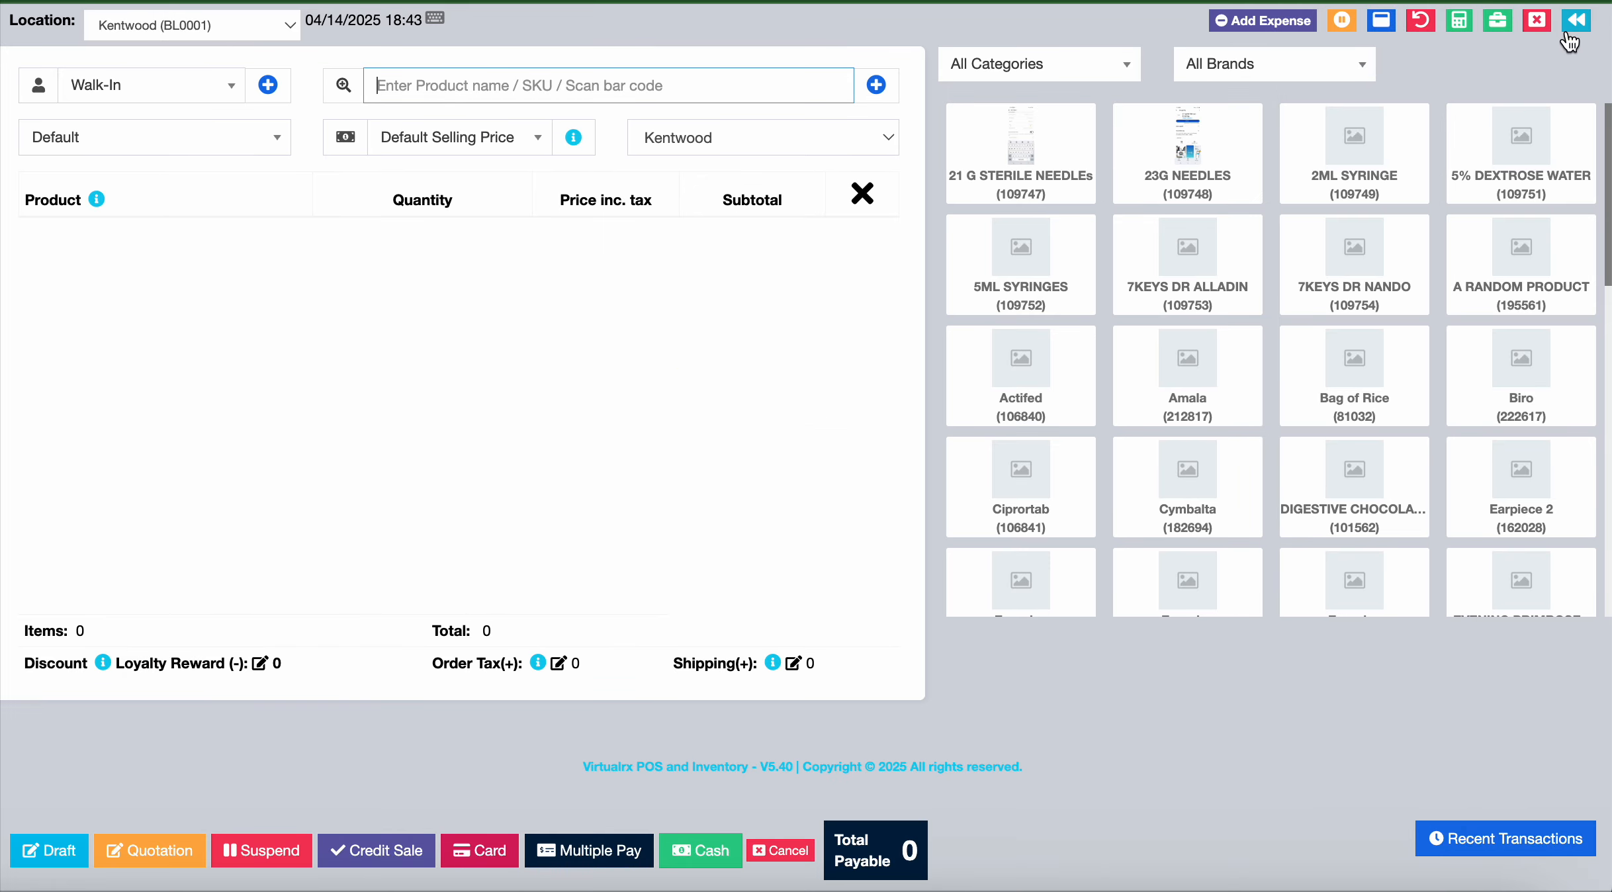
Leave the POS screen, open the customers list and check the buyer's Loyalty Reward balance
click(1578, 23)
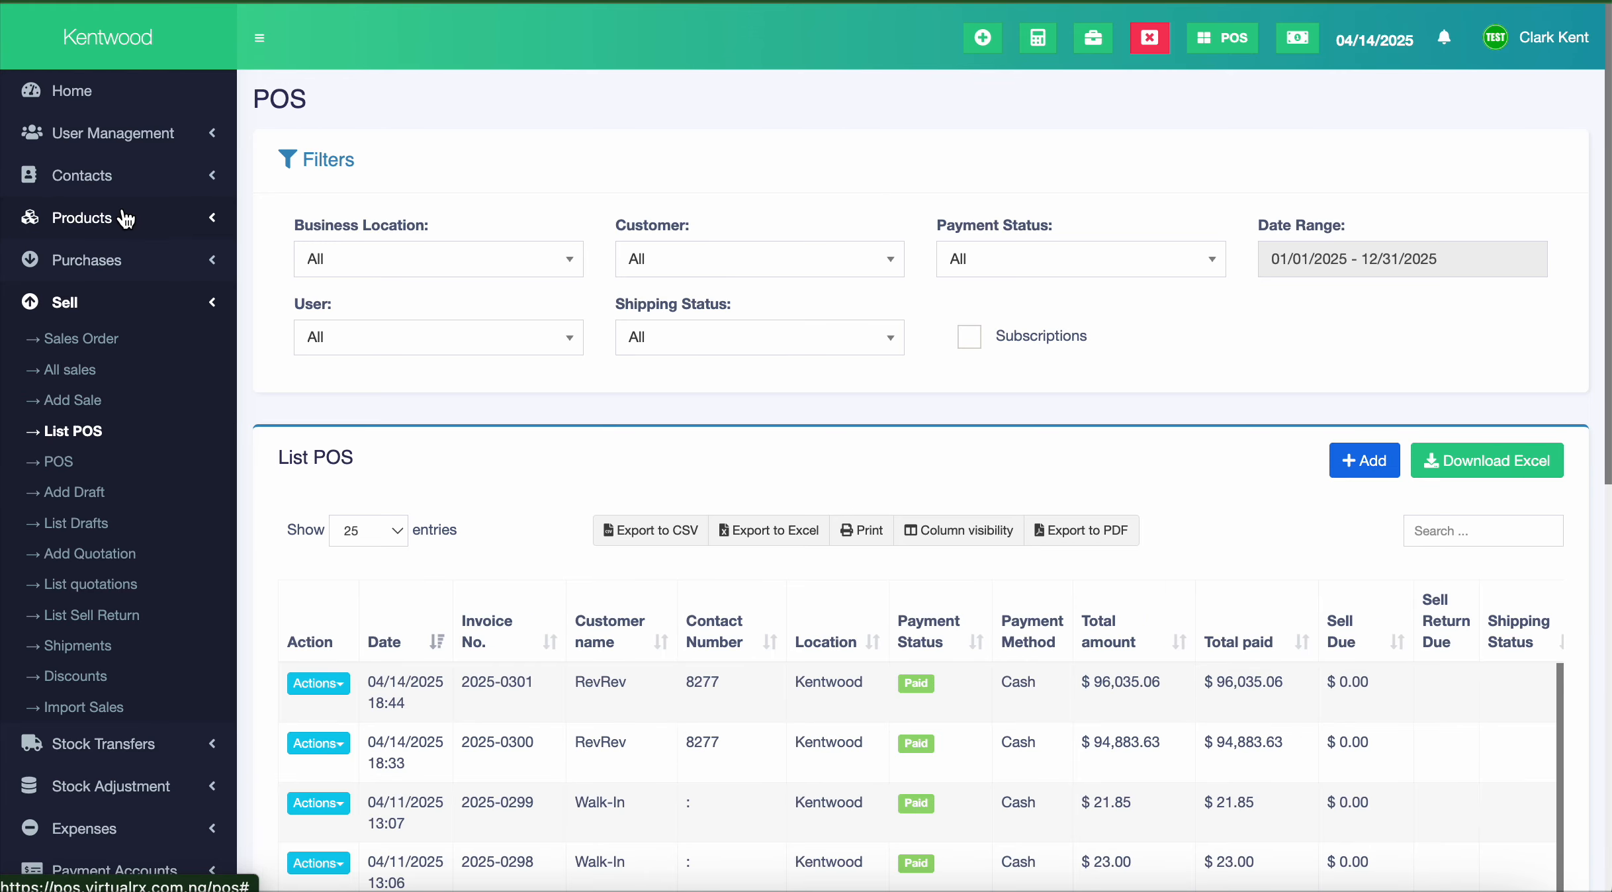
click(142, 185)
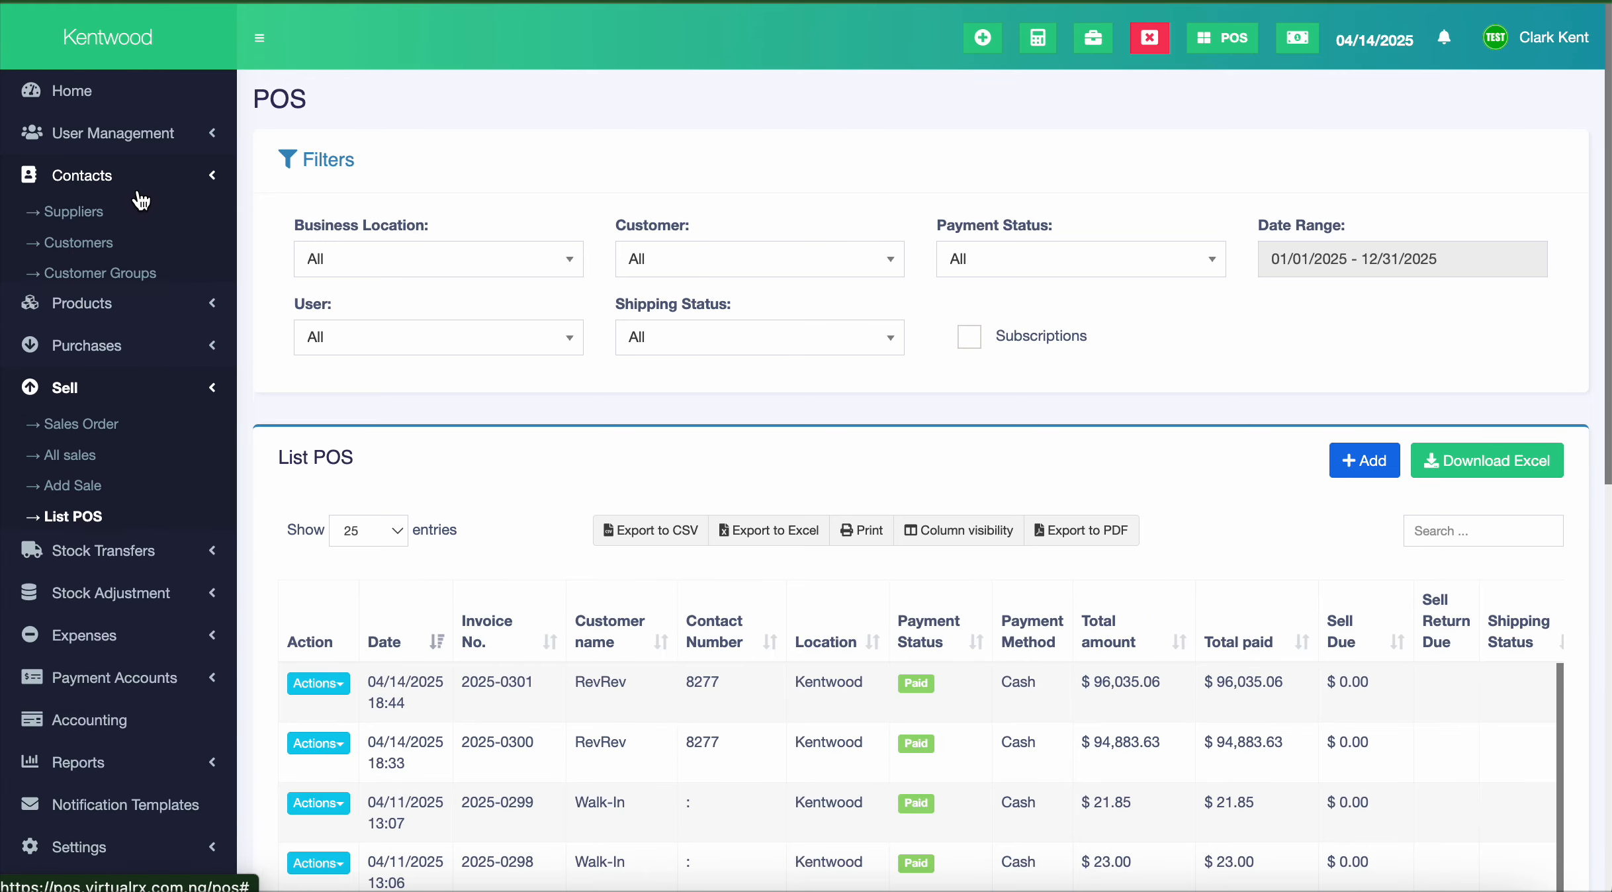
click(107, 248)
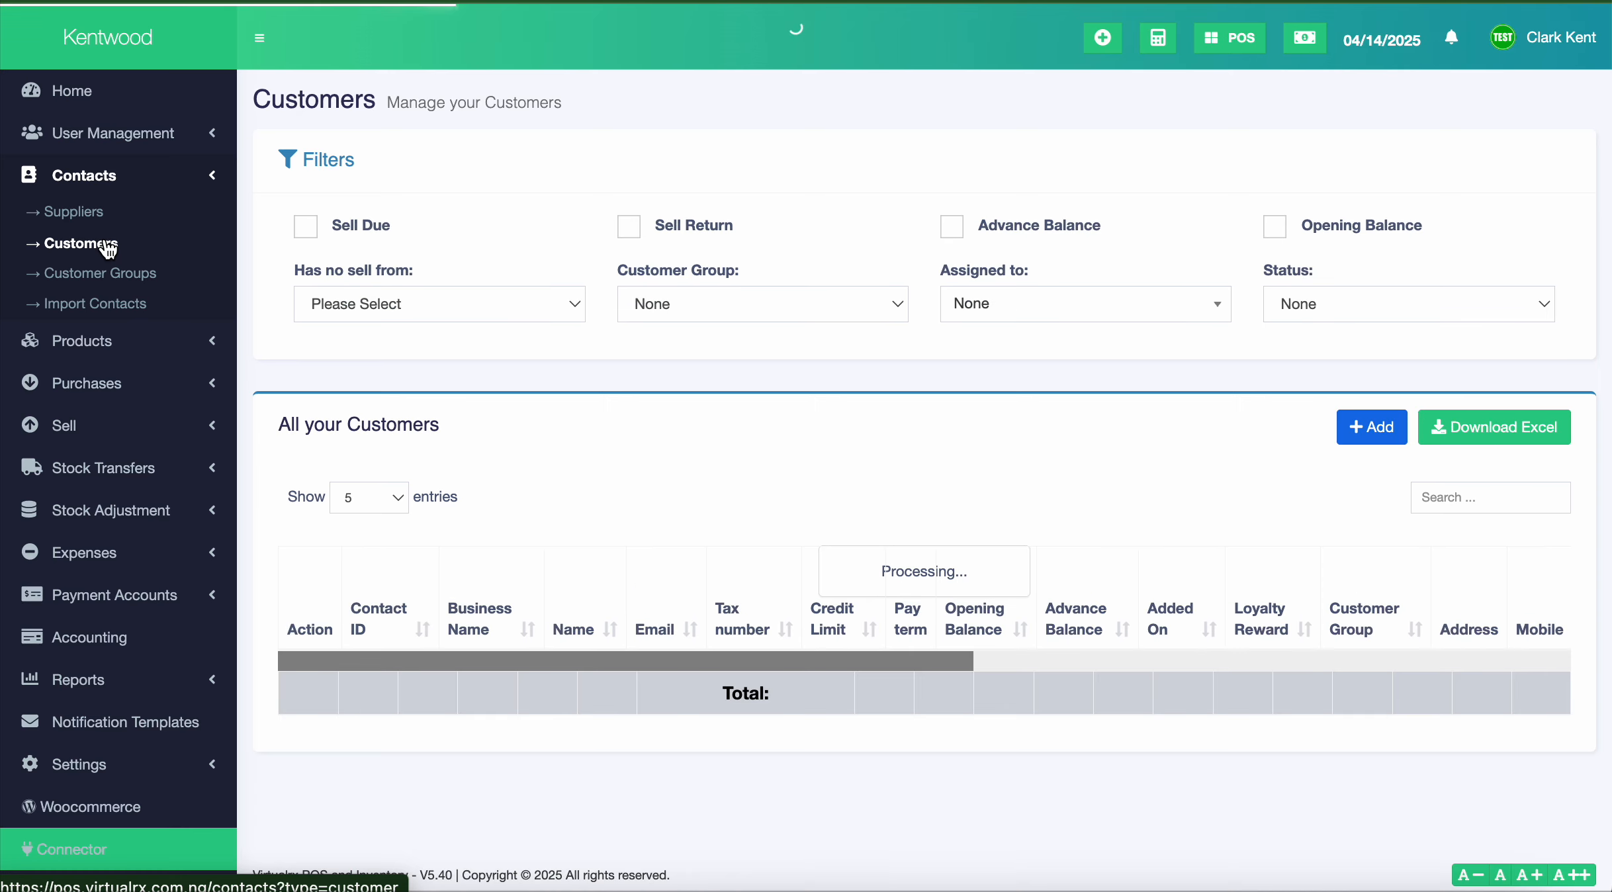
scroll(556, 506, down, 3)
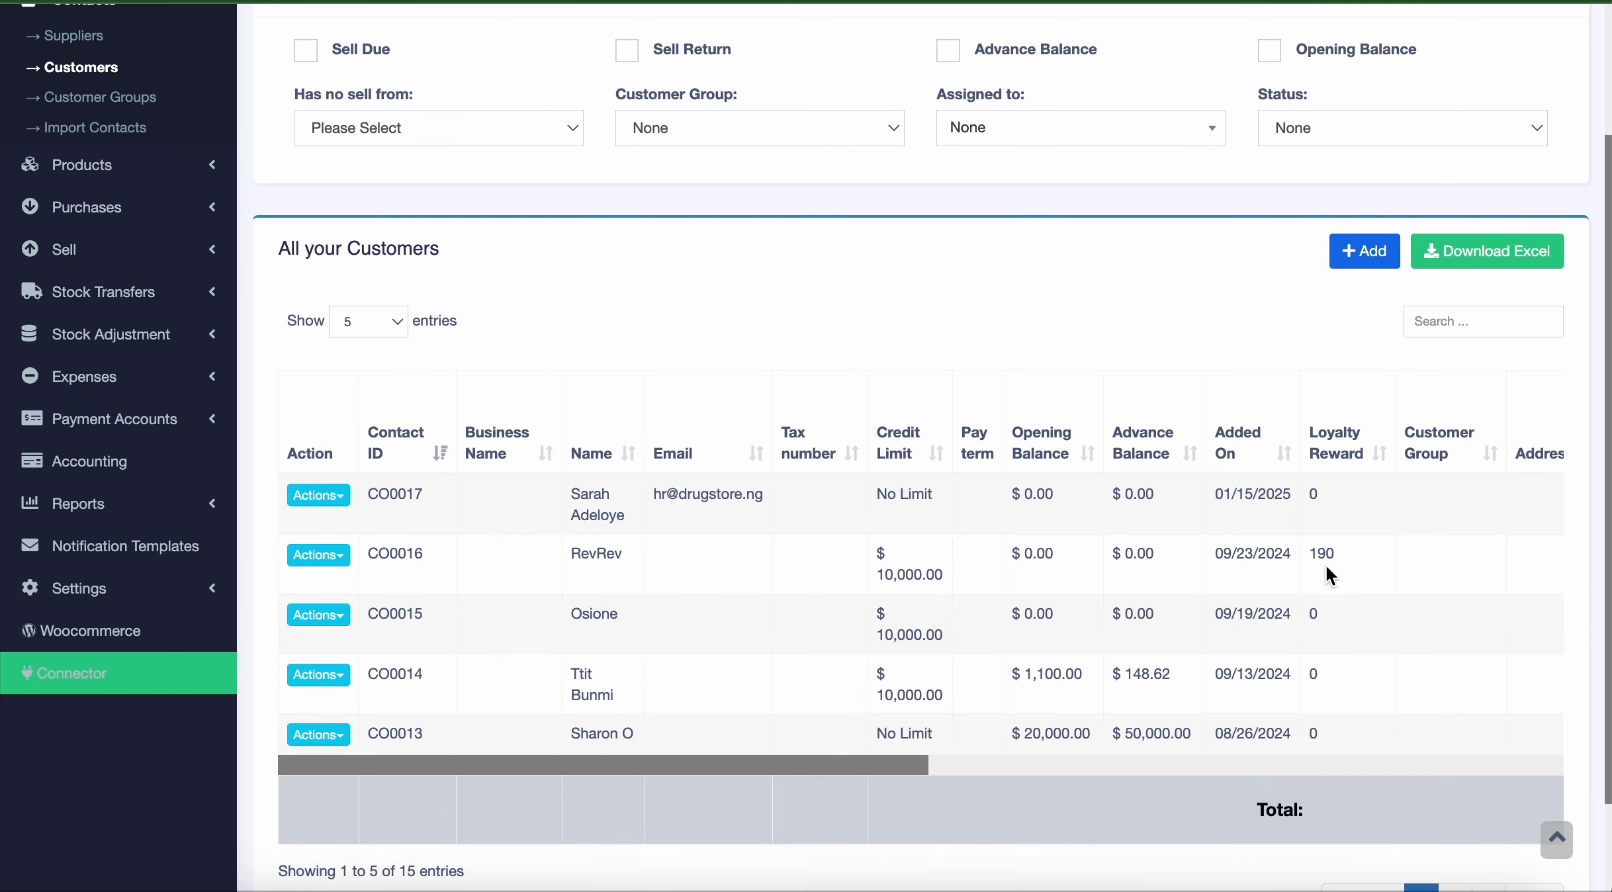
scroll(1289, 549, up, 3)
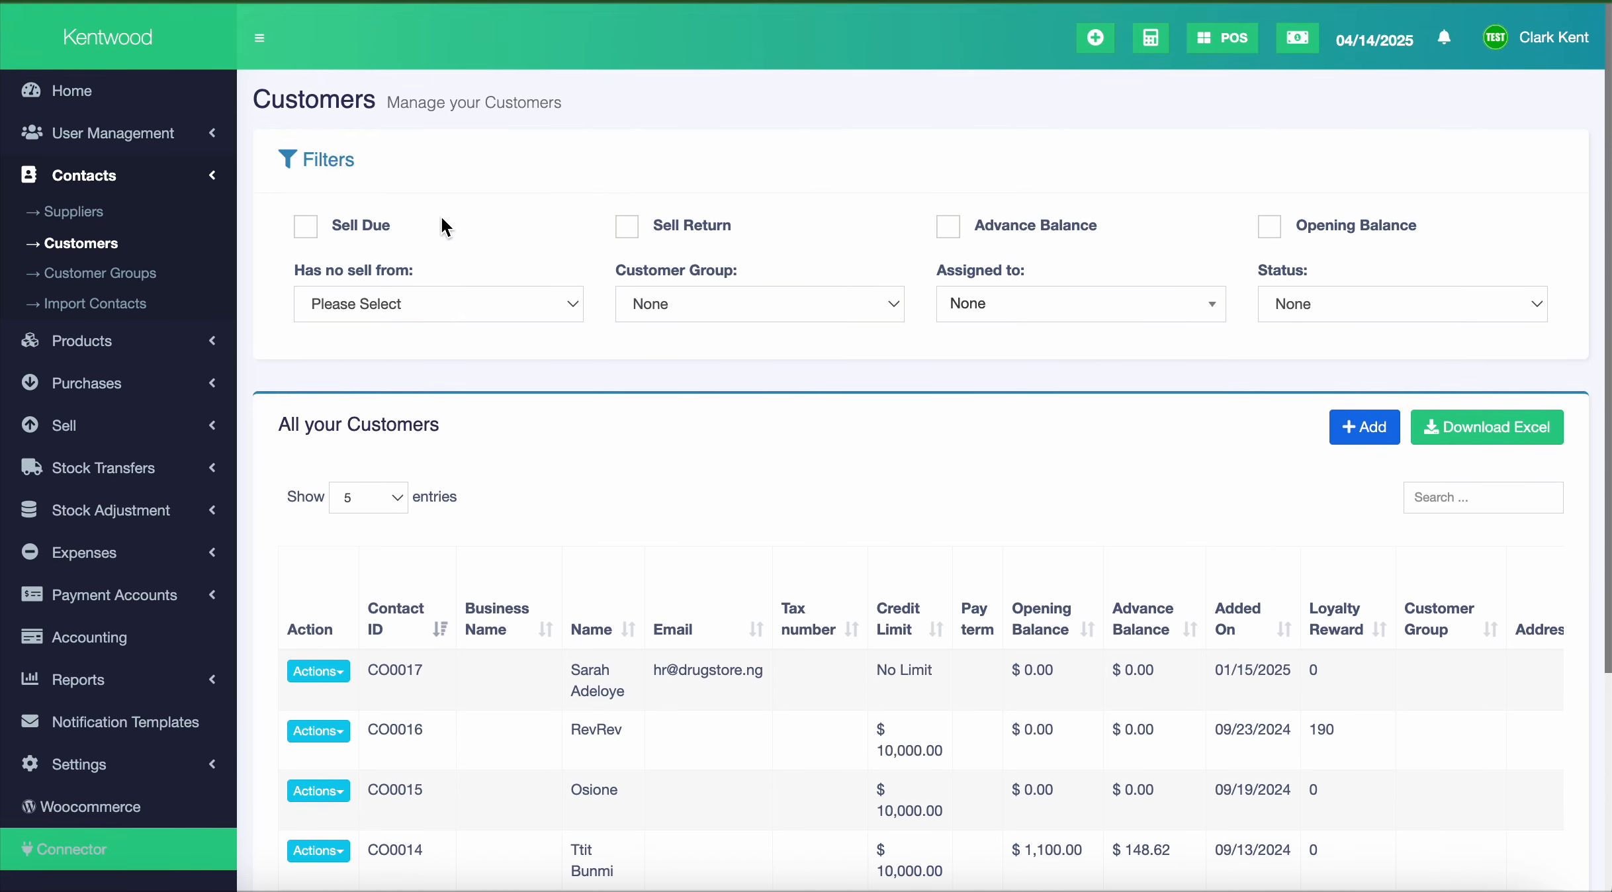
Start a new POS sale with one Amala and check the loyalty redemption details for the Walk-In customer
click(1225, 52)
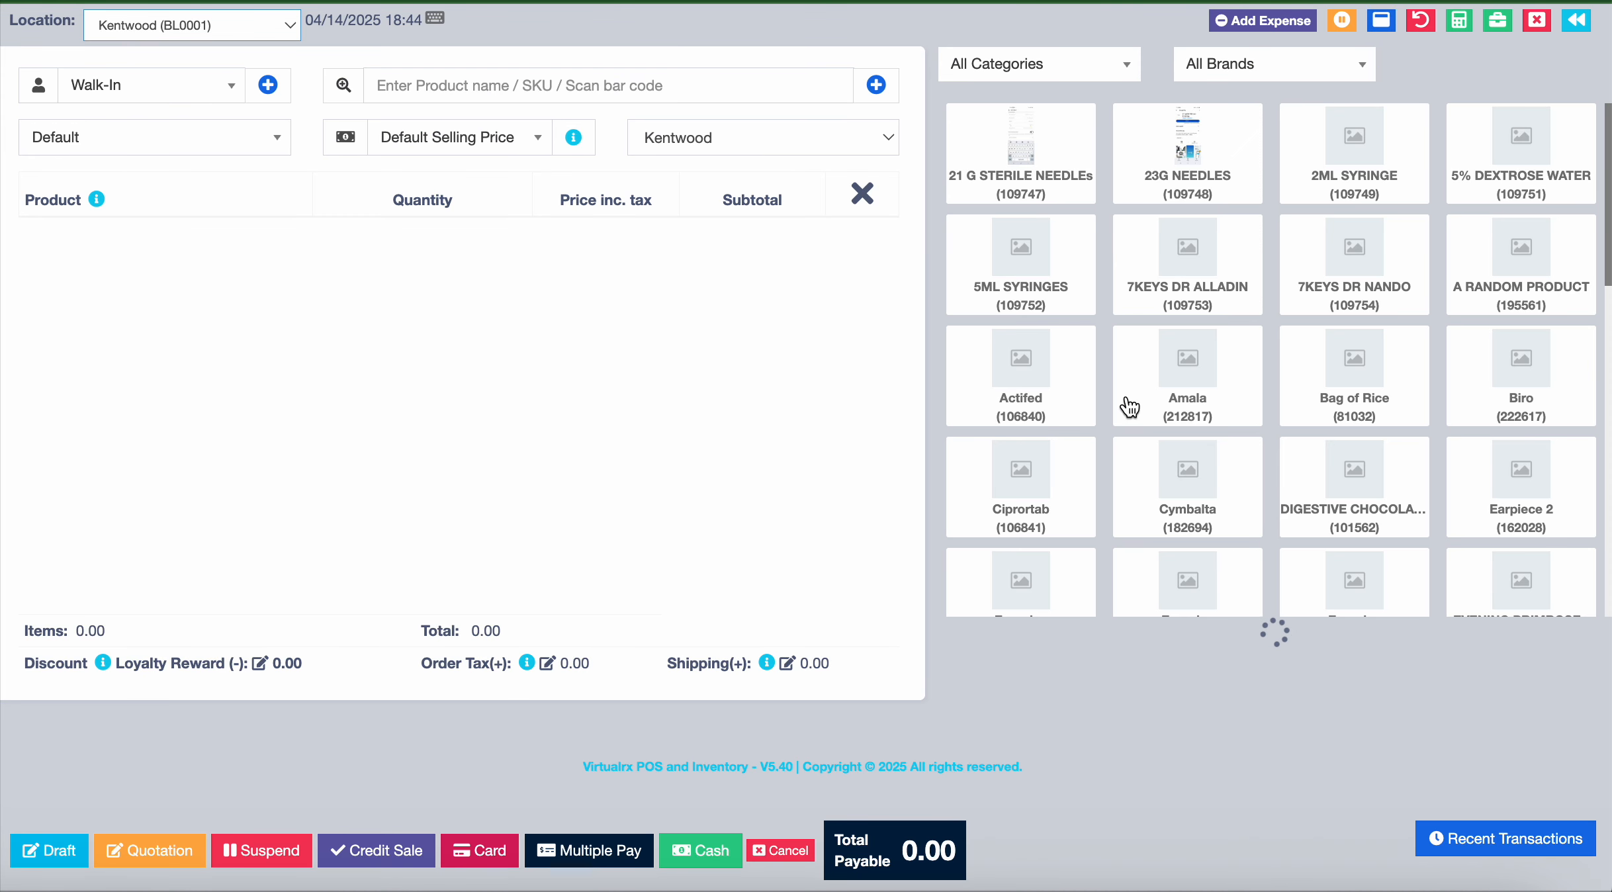
click(1194, 385)
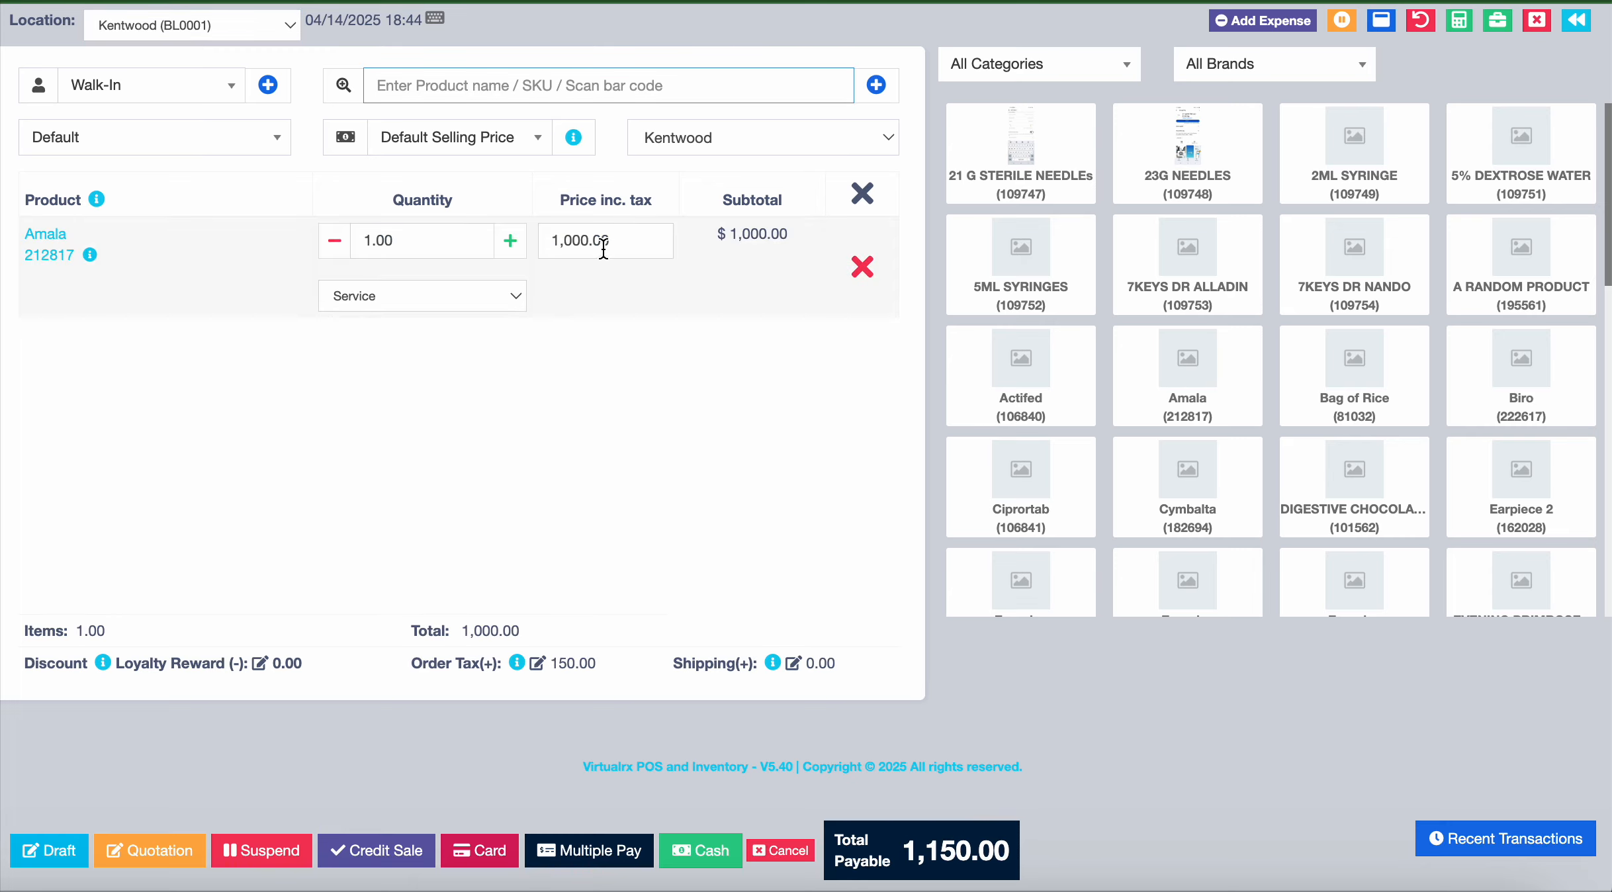
click(261, 664)
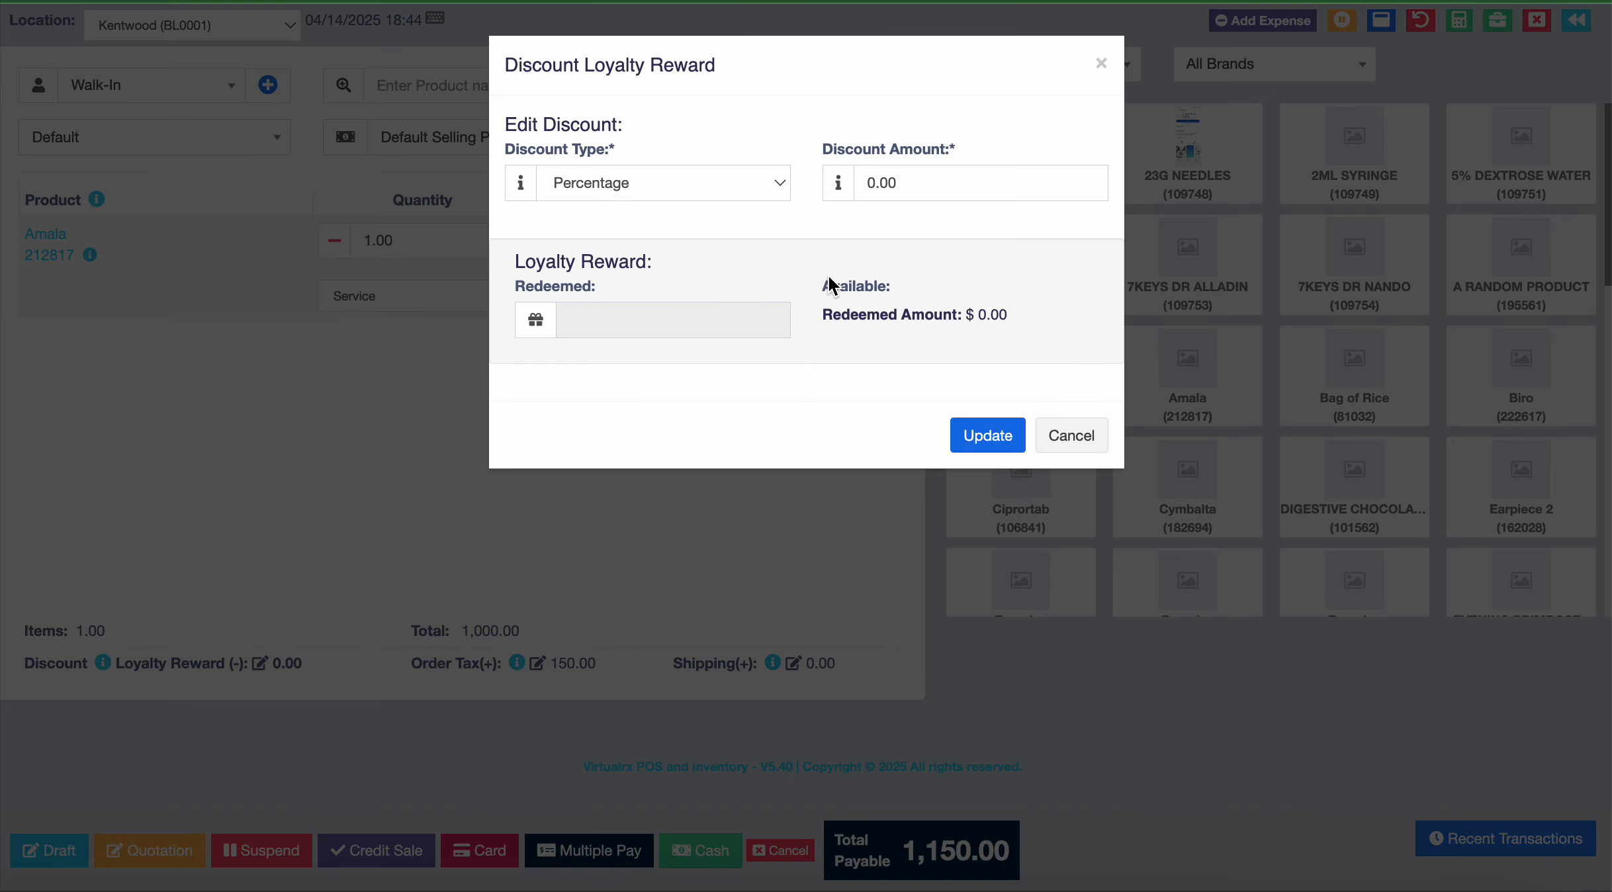
click(1075, 440)
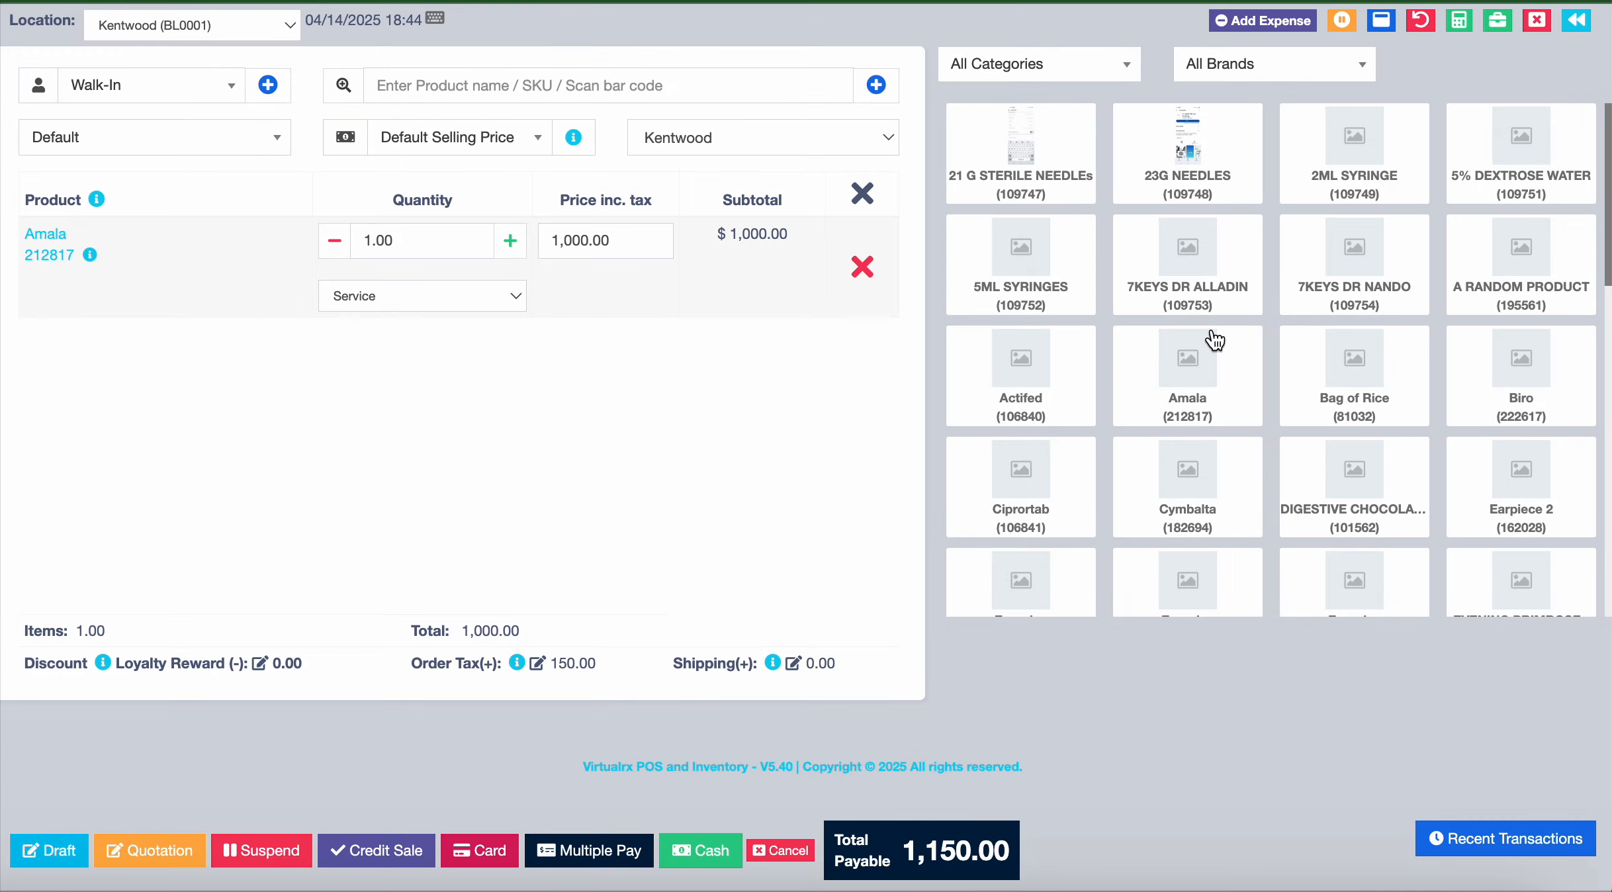
Change the sale's customer from Walk-In to the one who holds 190 loyalty reward points
click(235, 86)
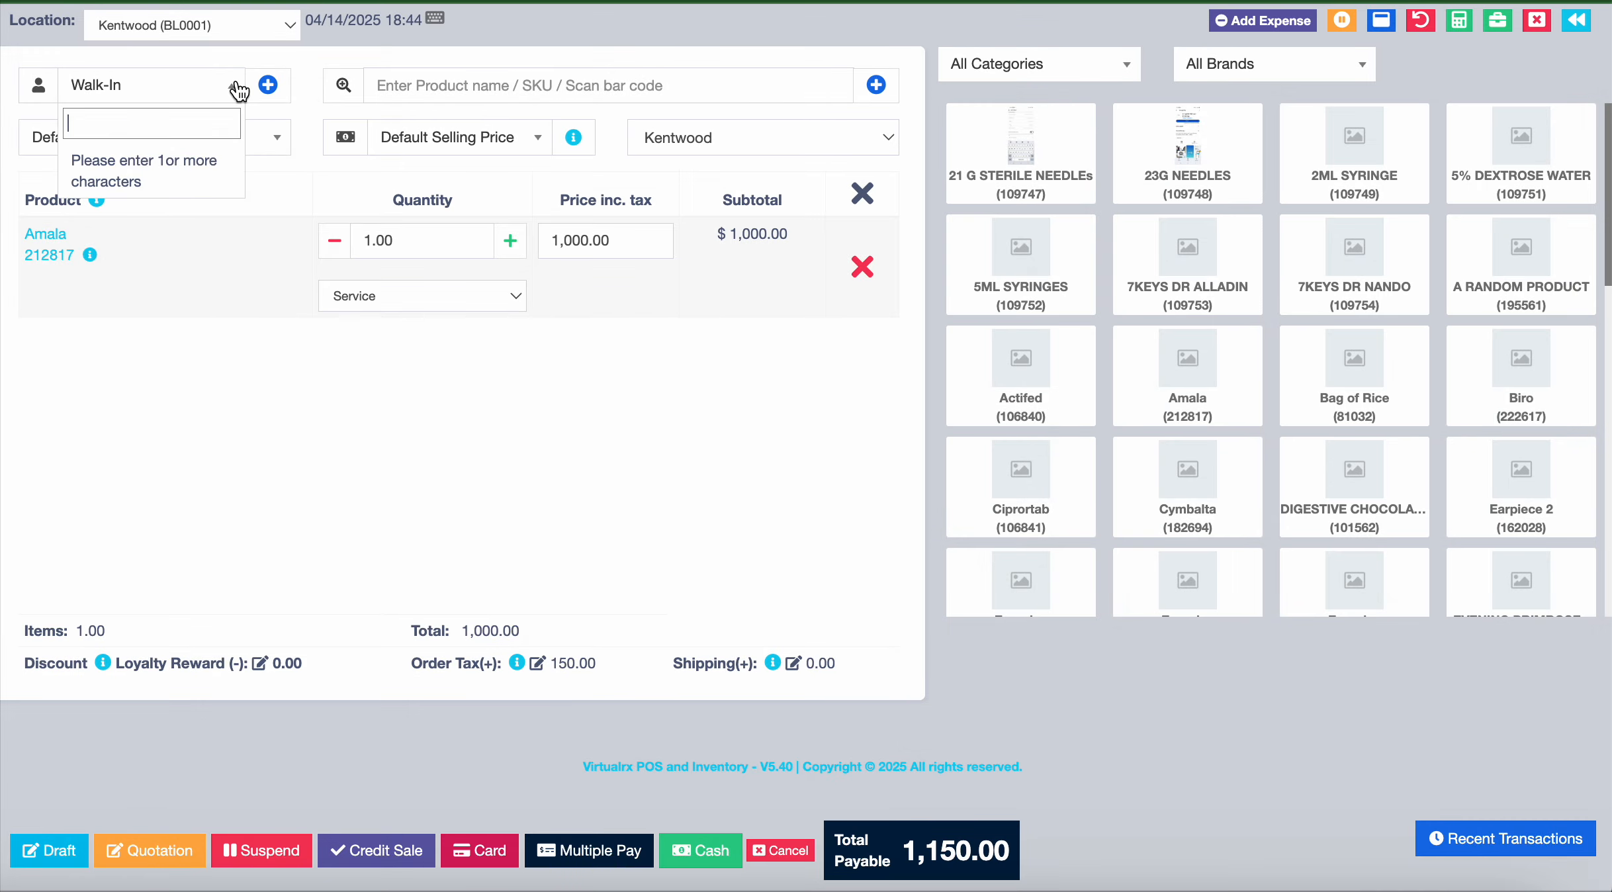
text(rev)
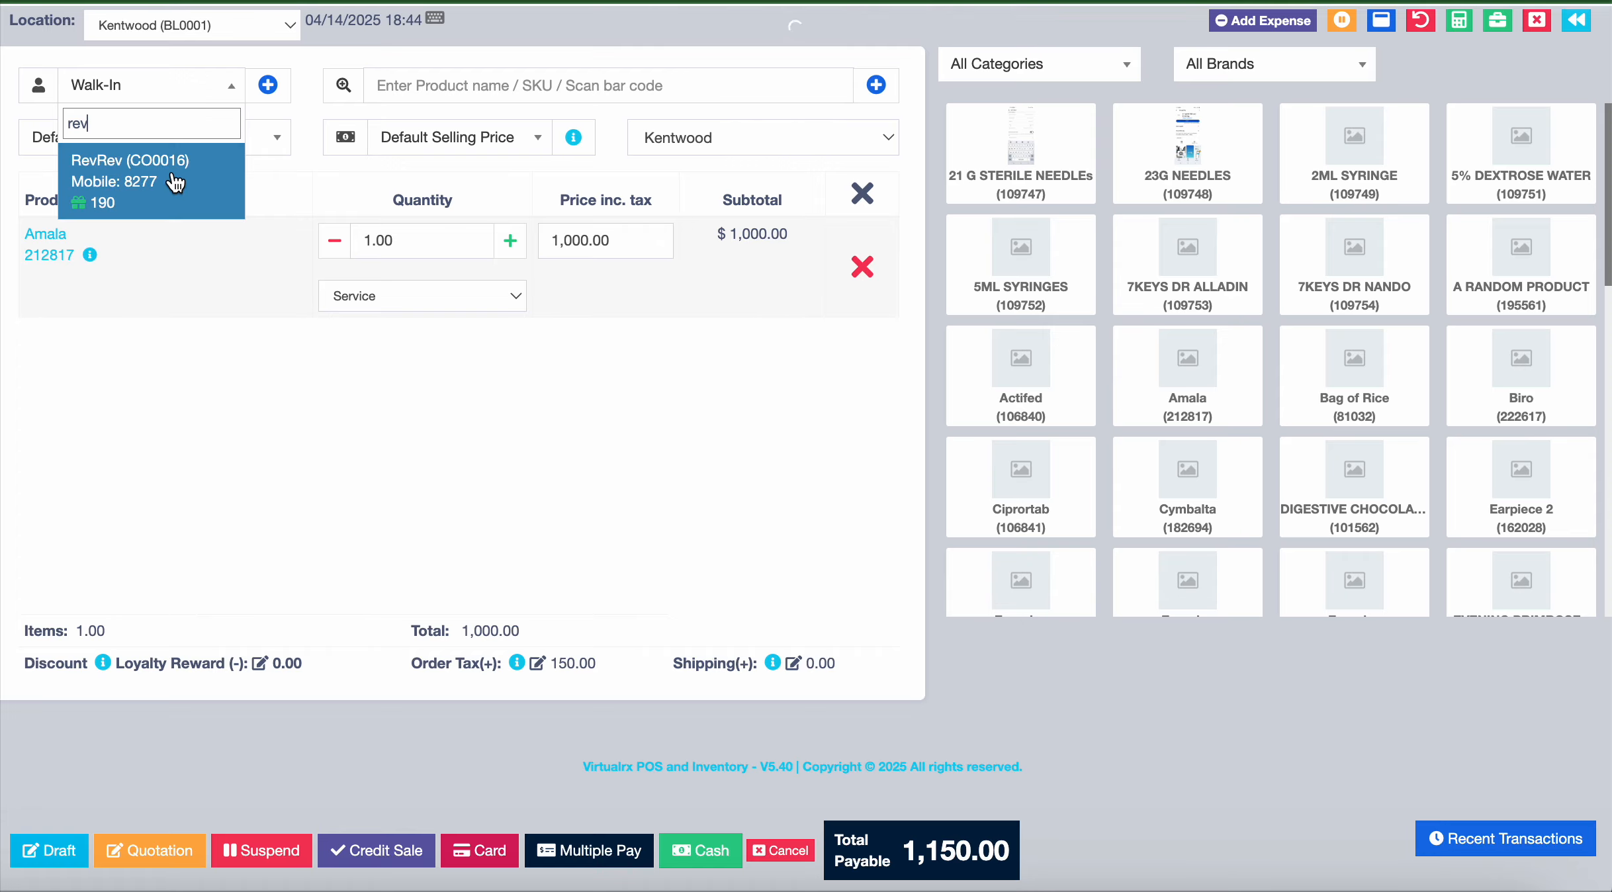
click(176, 182)
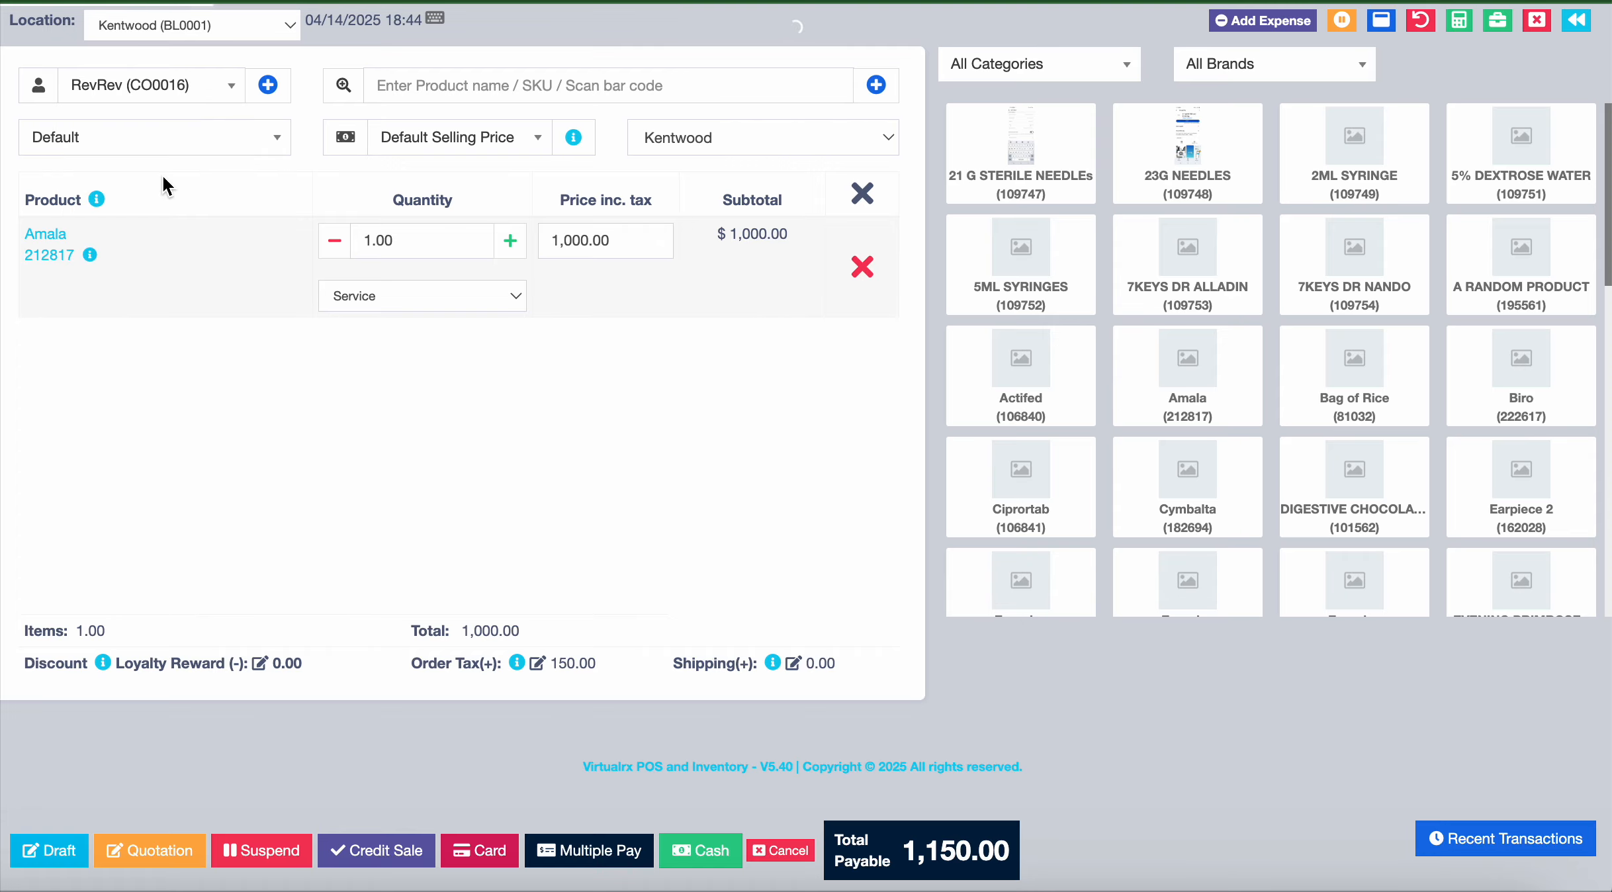
Redeem 100 of the customer's loyalty points on the Amala sale and update the discount
click(258, 663)
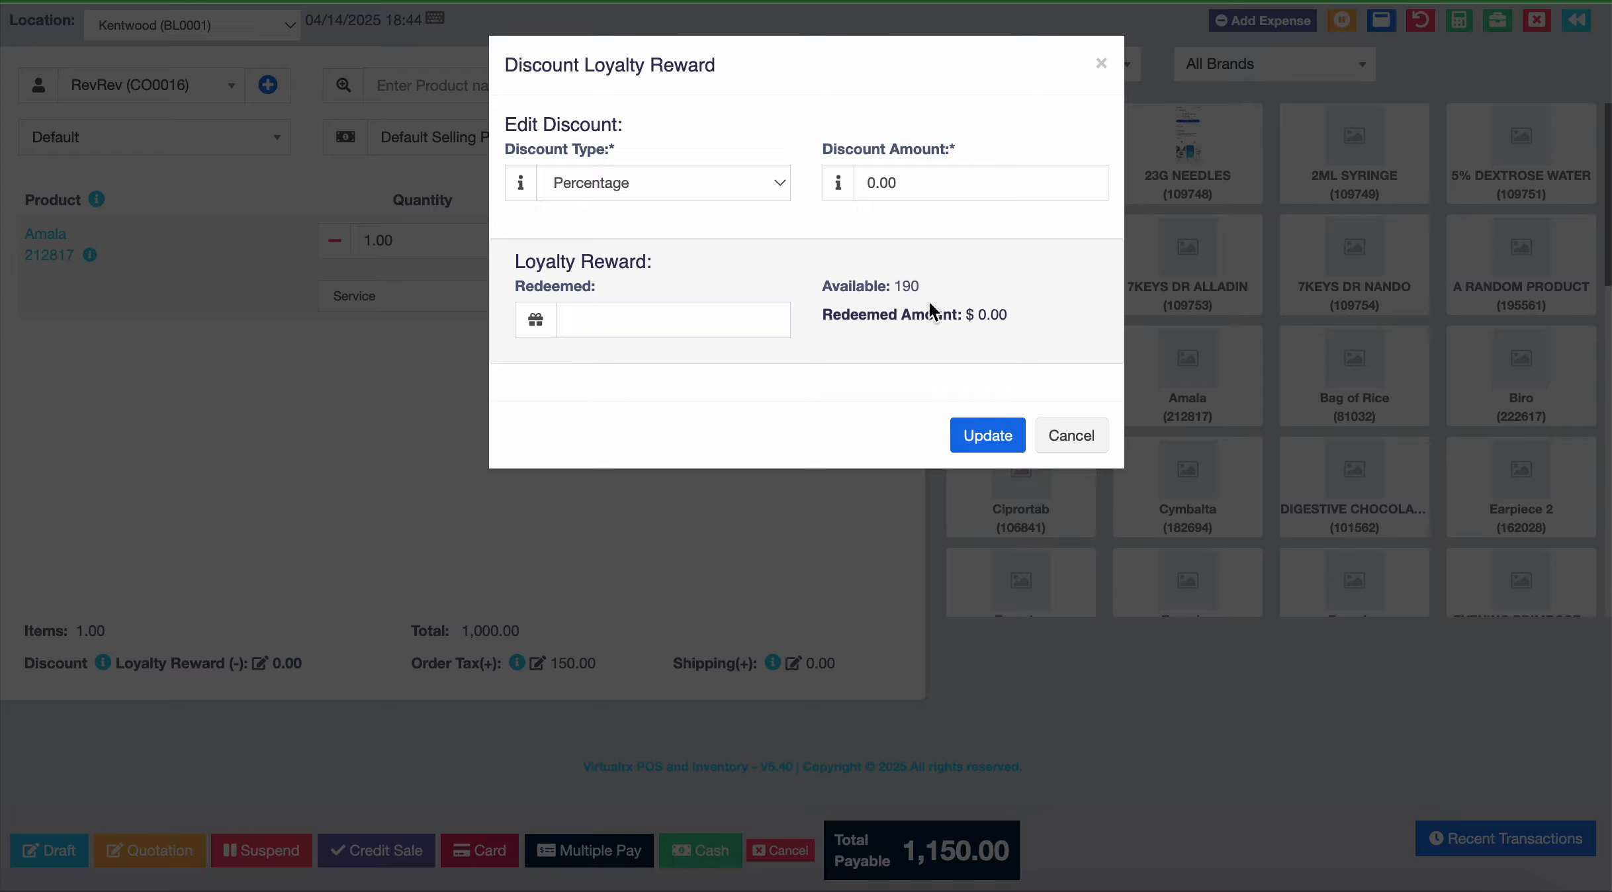
click(721, 329)
text(100)
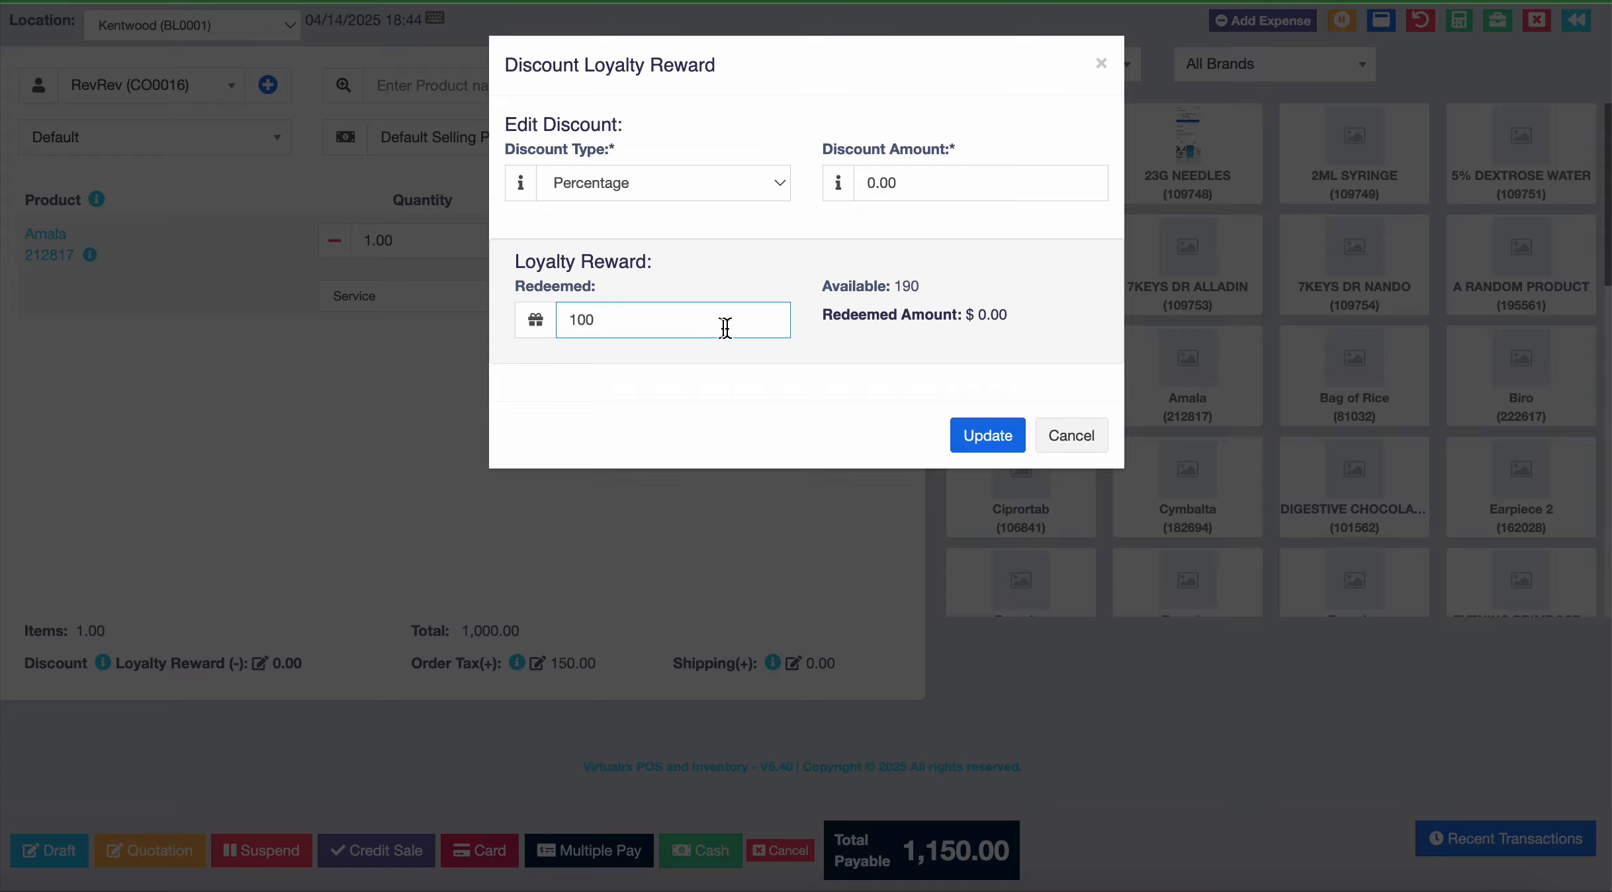
click(790, 365)
click(995, 437)
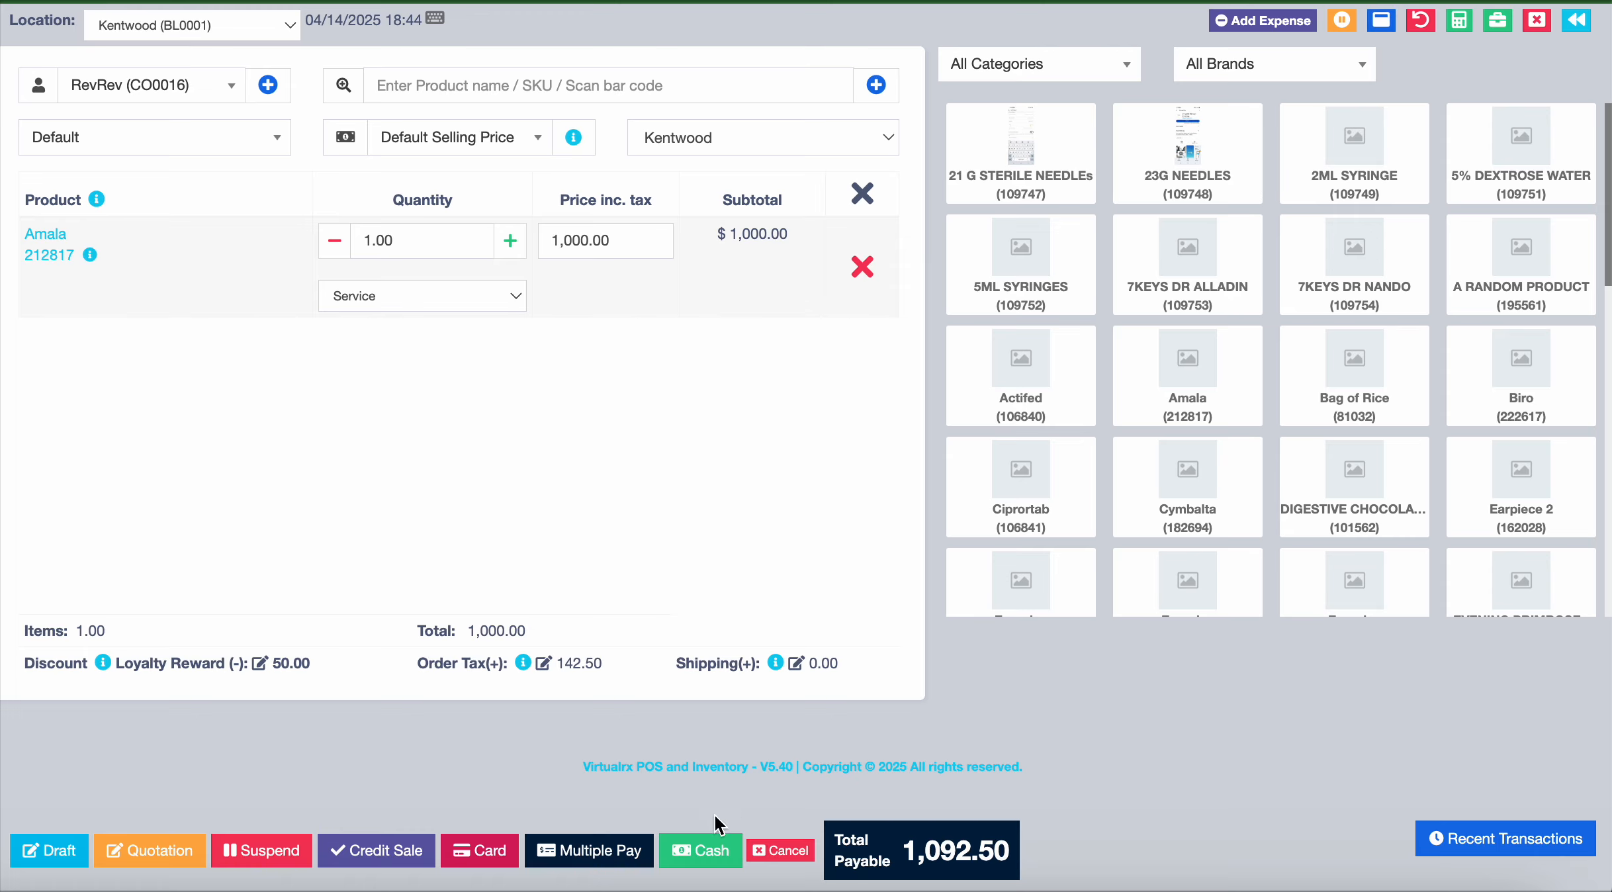
Complete the Amala sale as a cash payment and review the loyalty reward and tax lines on the receipt
click(696, 836)
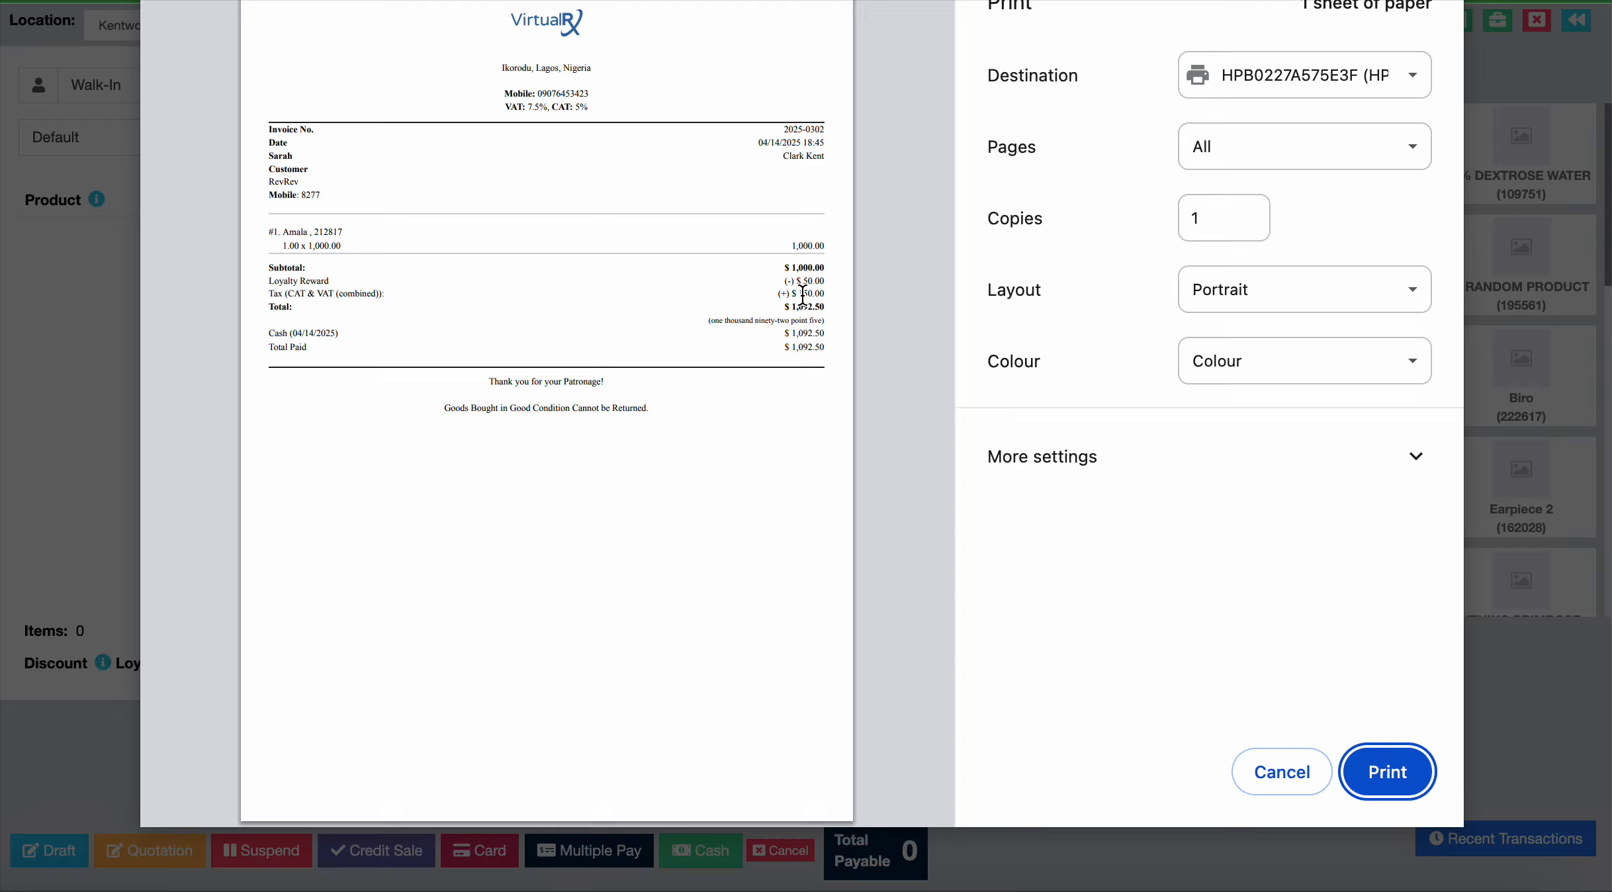
drag(778, 285, 817, 285)
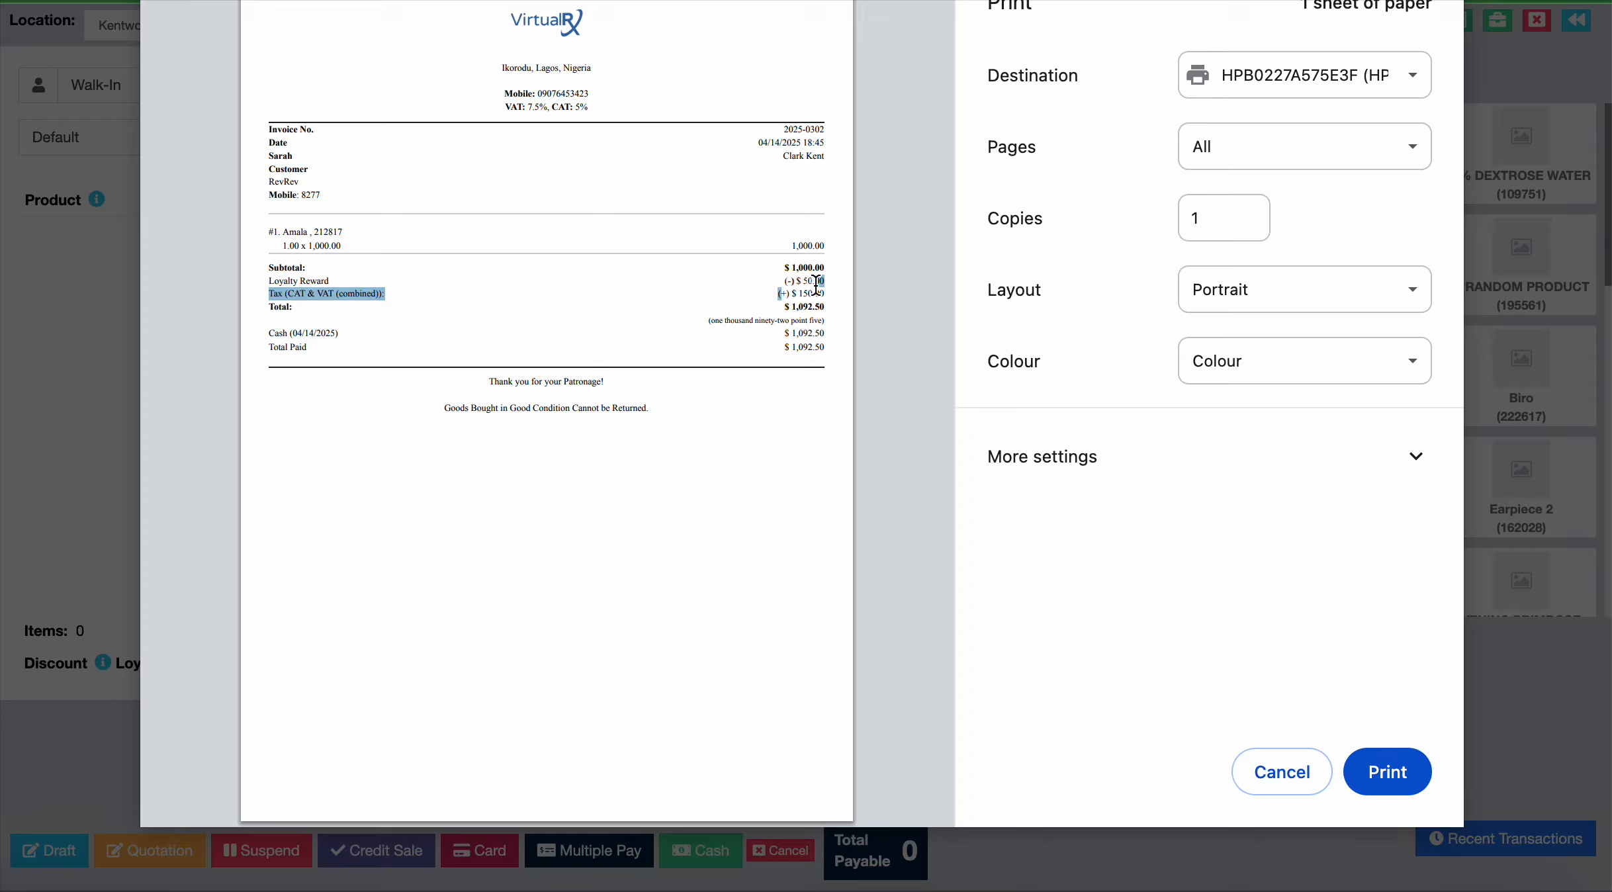
click(837, 301)
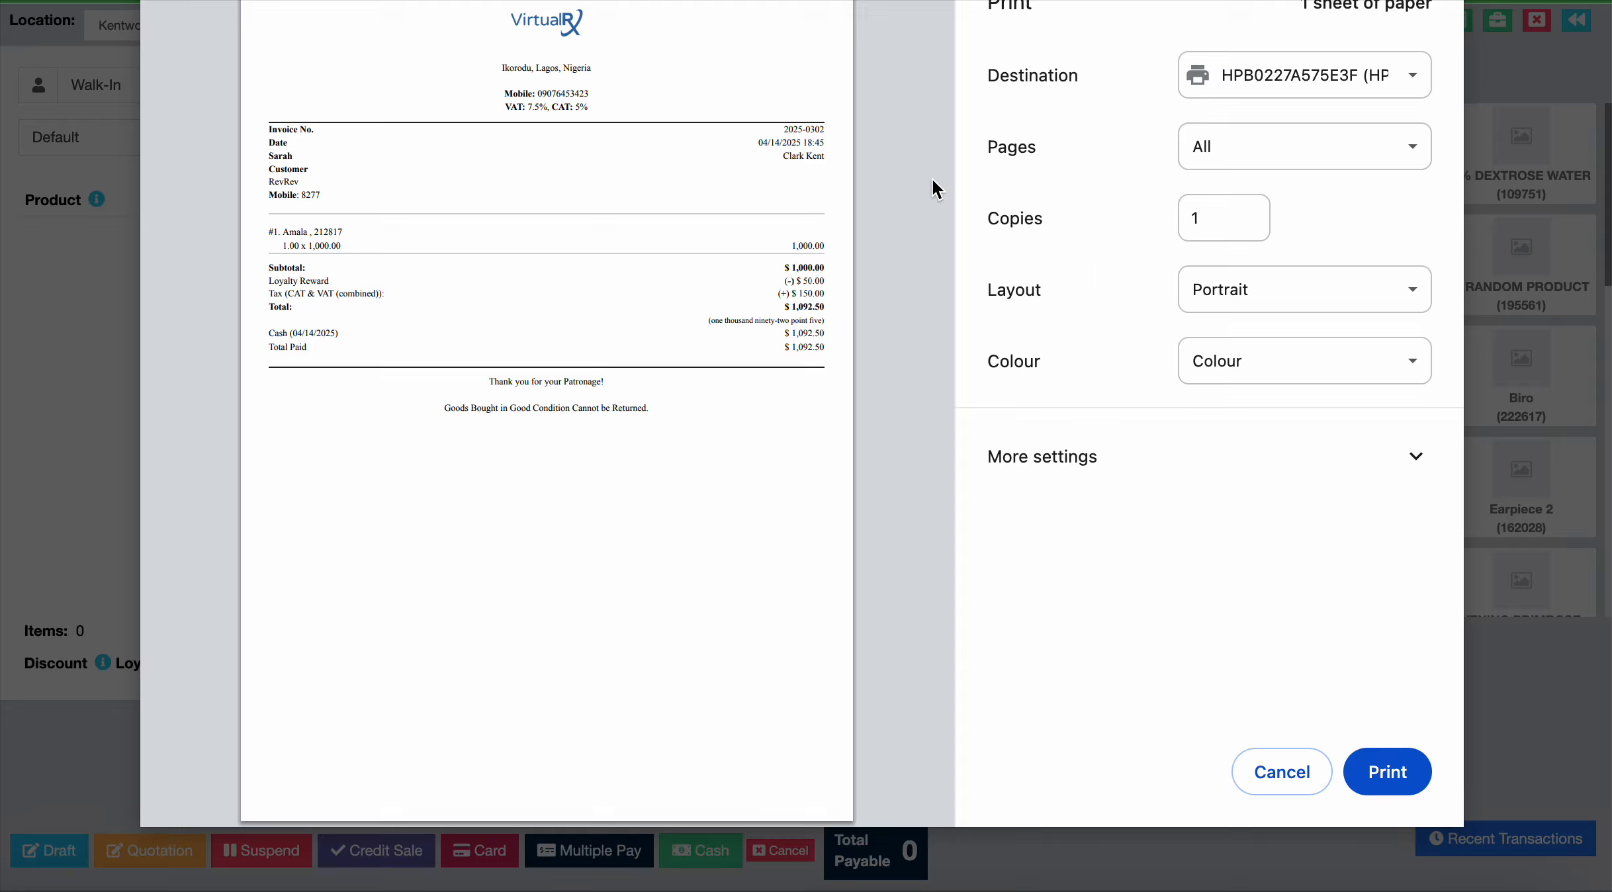
click(1241, 155)
click(1007, 175)
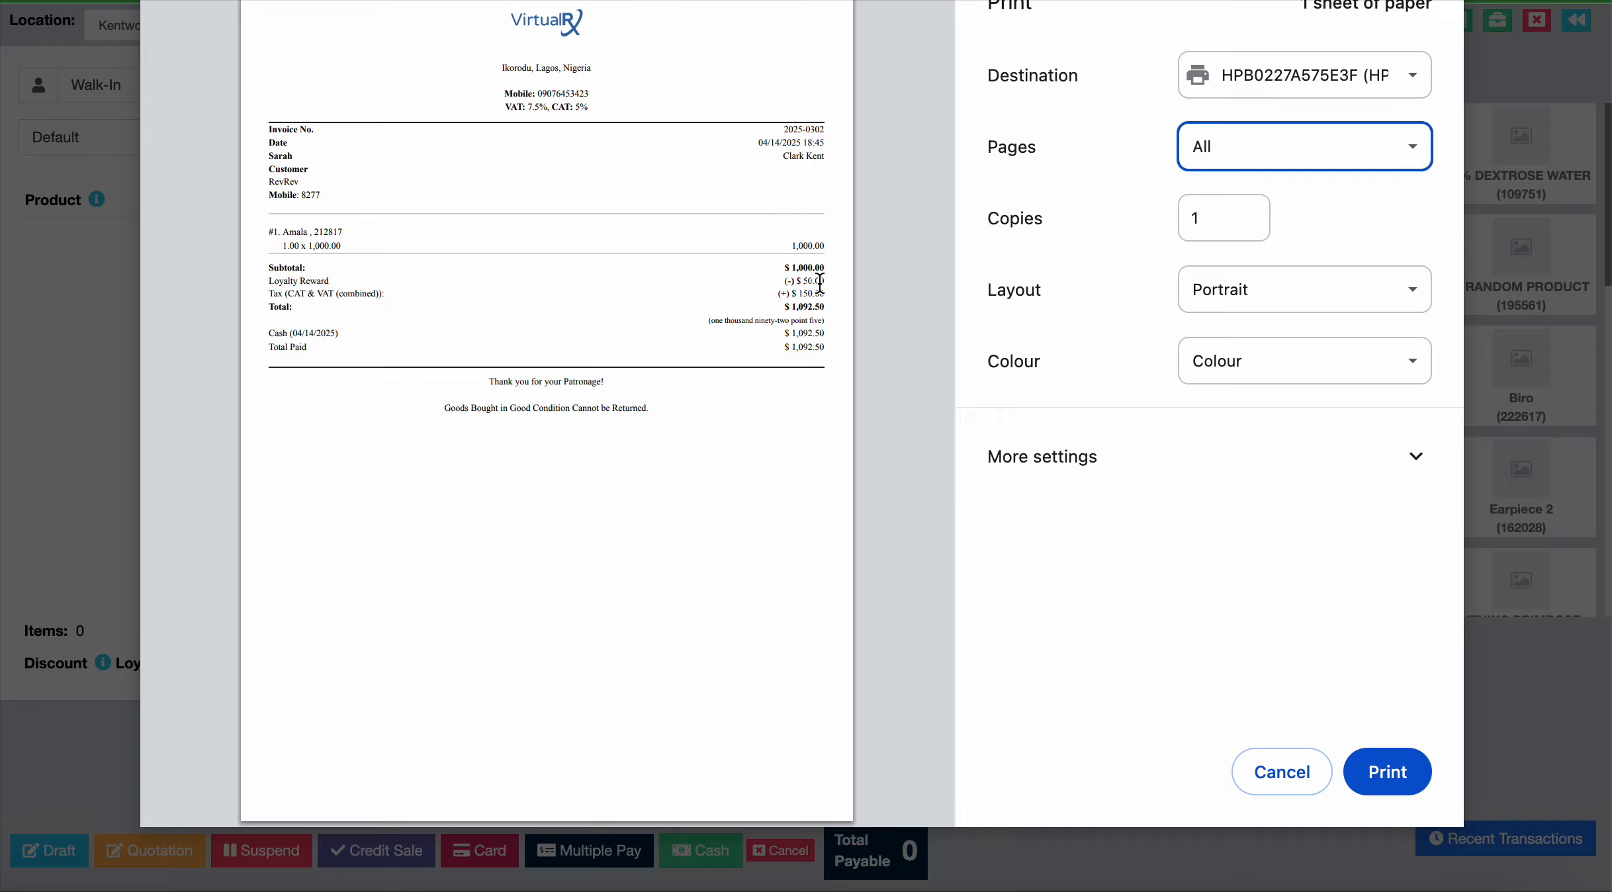
Enlarge the receipt preview to a customised scale of 200, examine its Loyalty Reward deduction, and close it without printing
click(1066, 471)
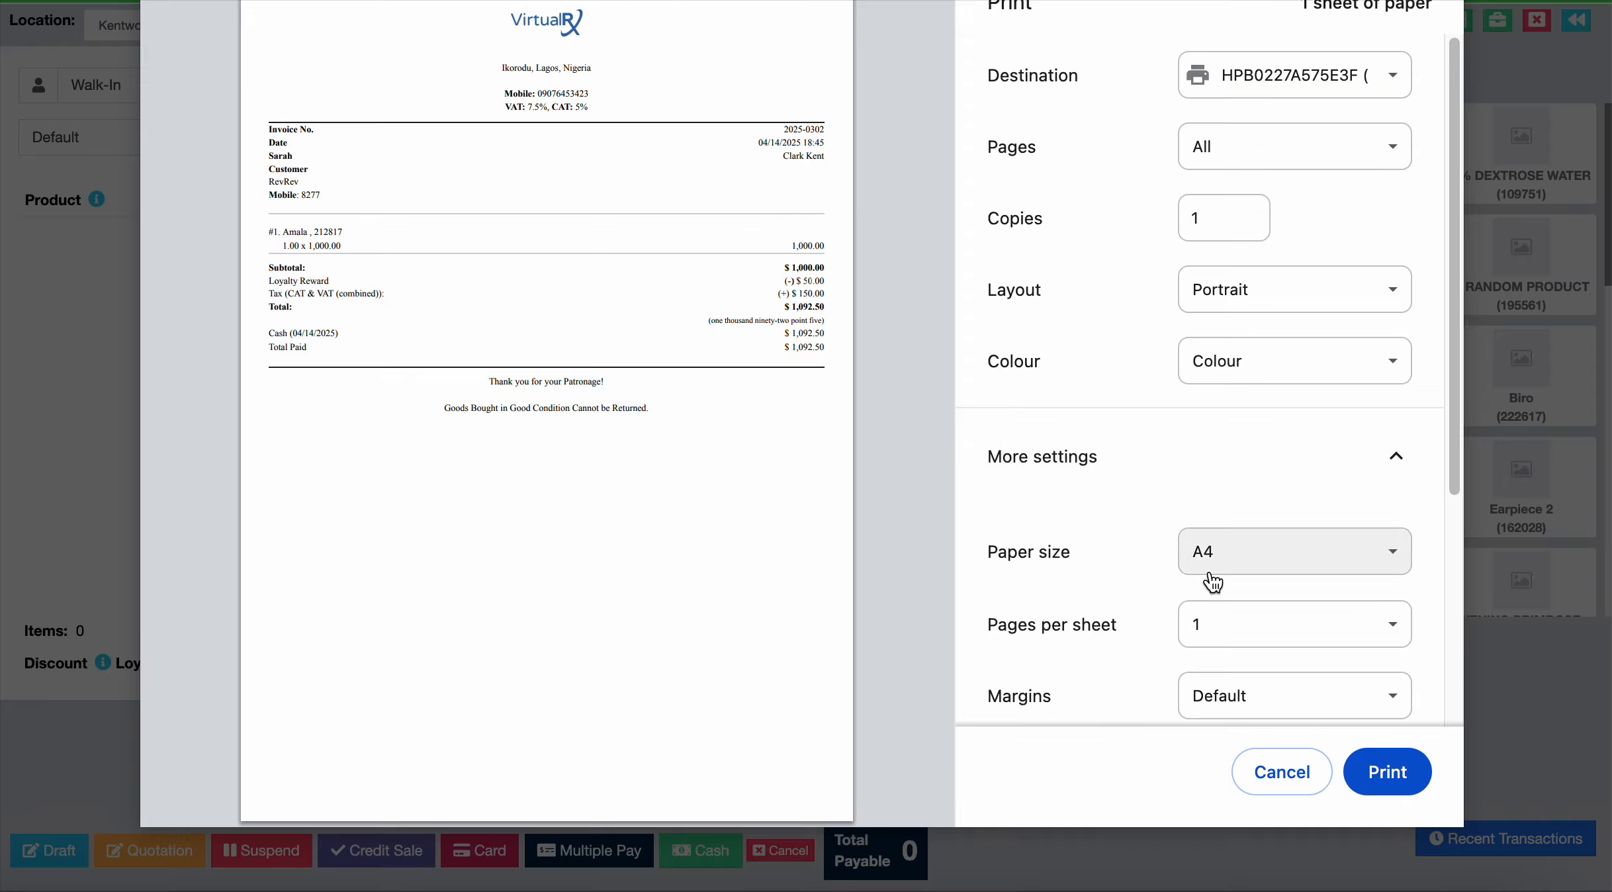
scroll(1208, 575, down, 5)
scroll(1213, 582, up, 2)
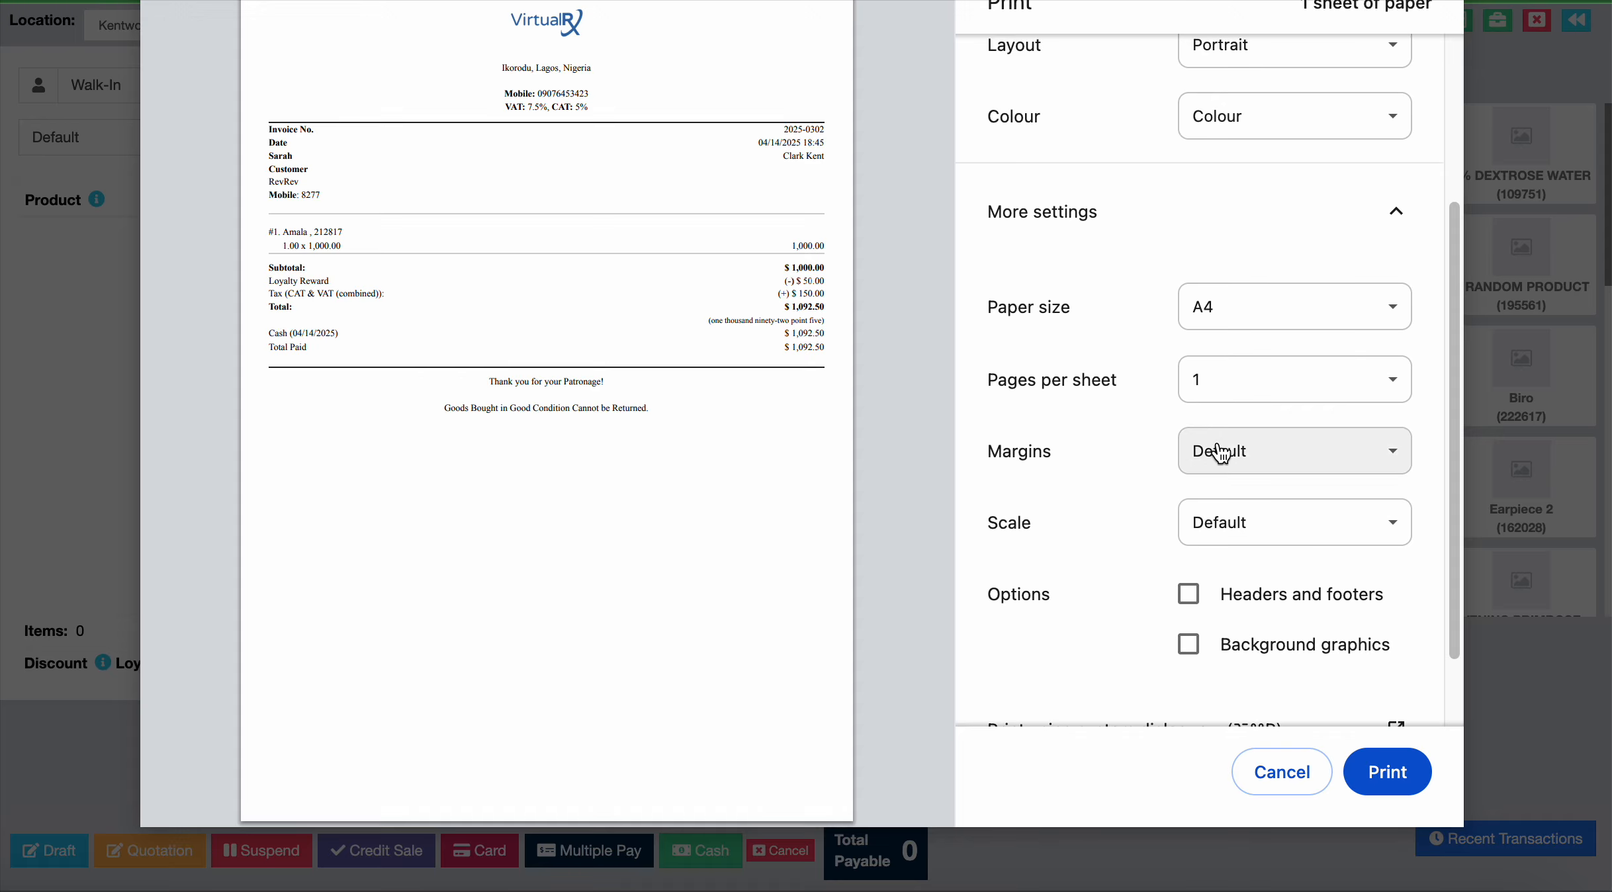
click(1246, 523)
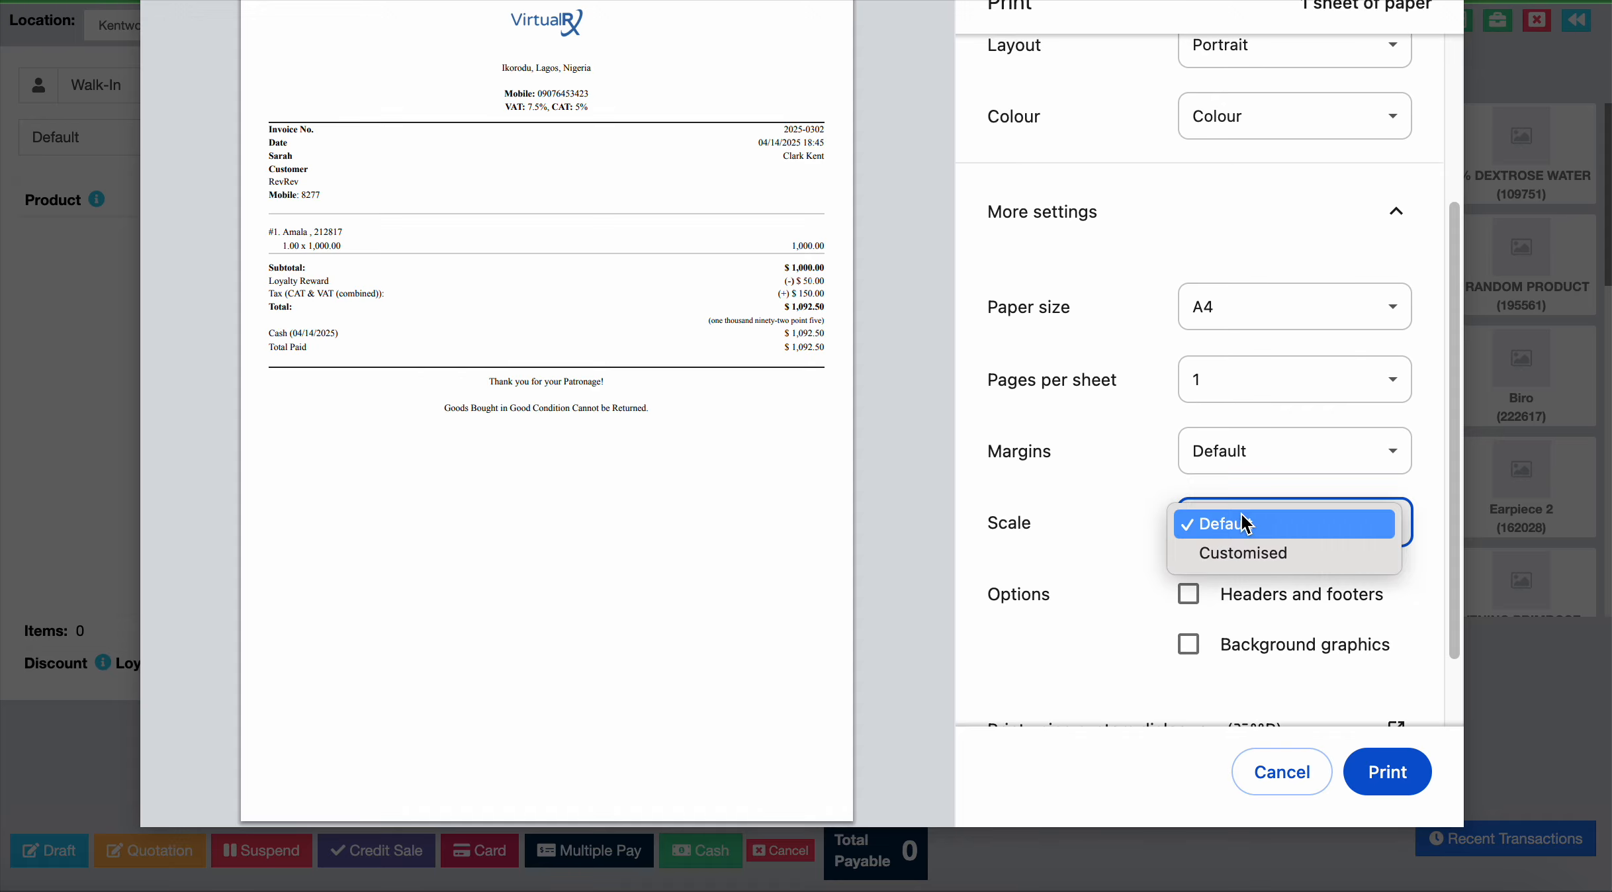
click(1243, 553)
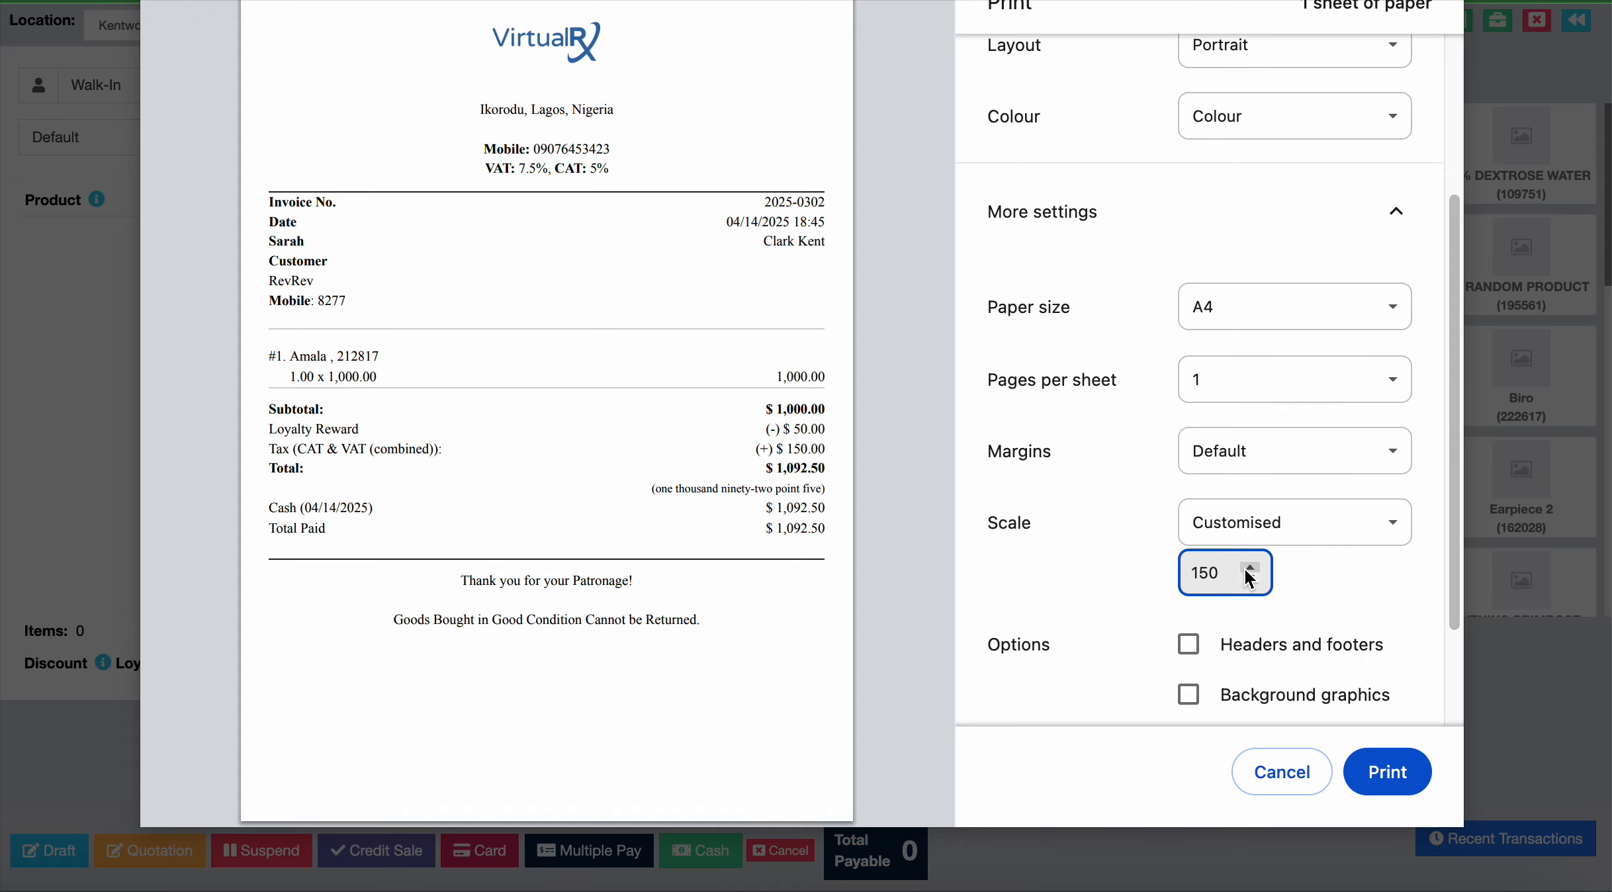
click(1250, 568)
click(1222, 571)
key(BackSpace)
key(BackSpace)
key(BackSpace)
text(2)
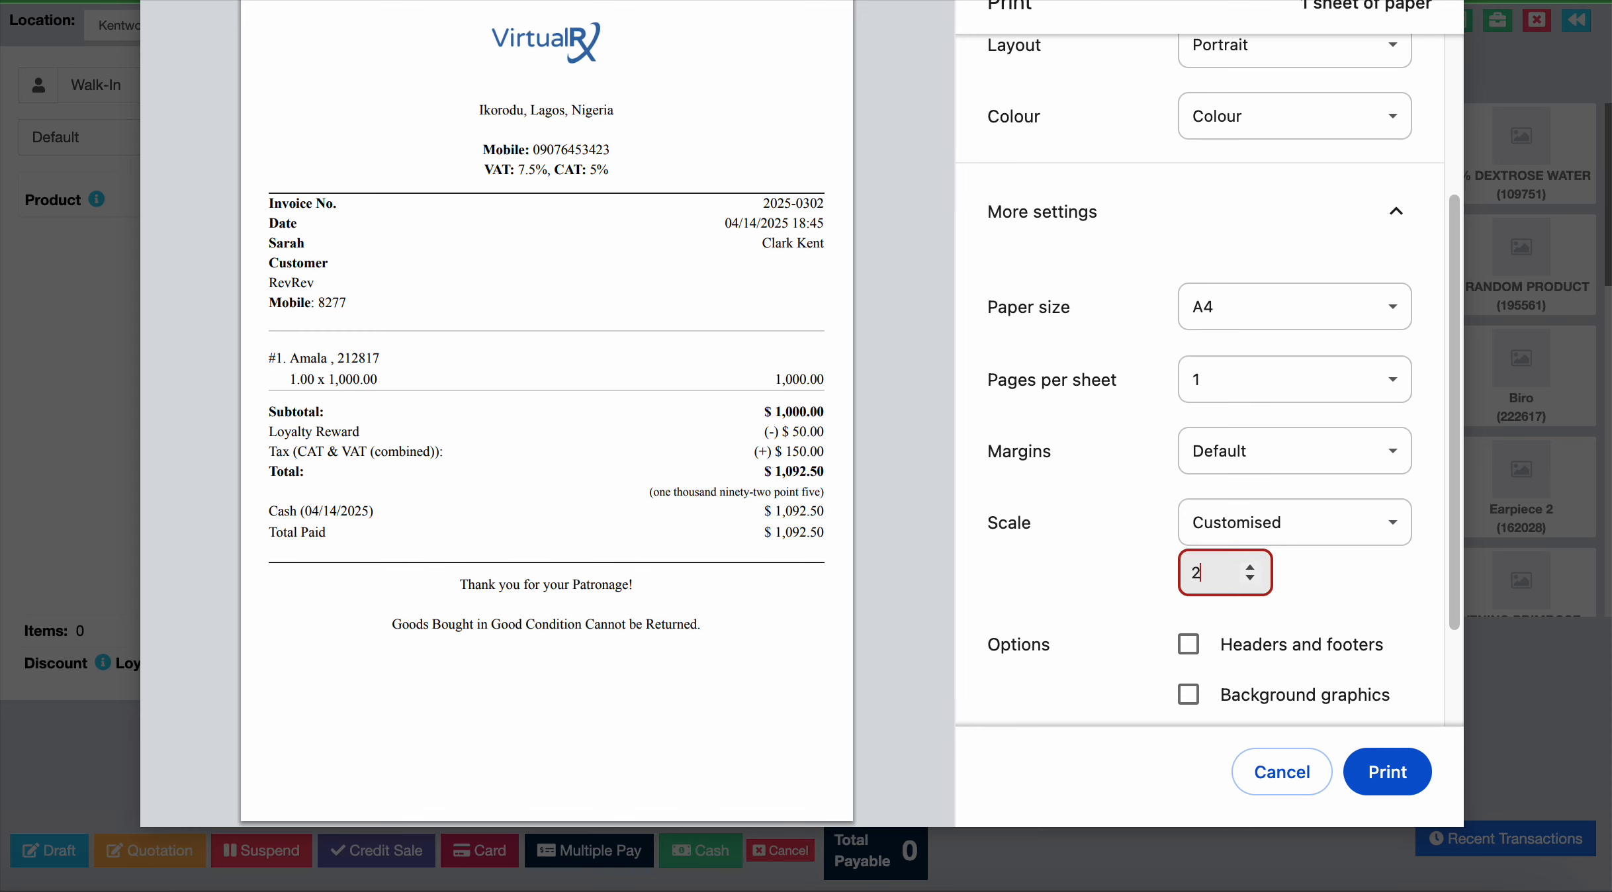
text(00)
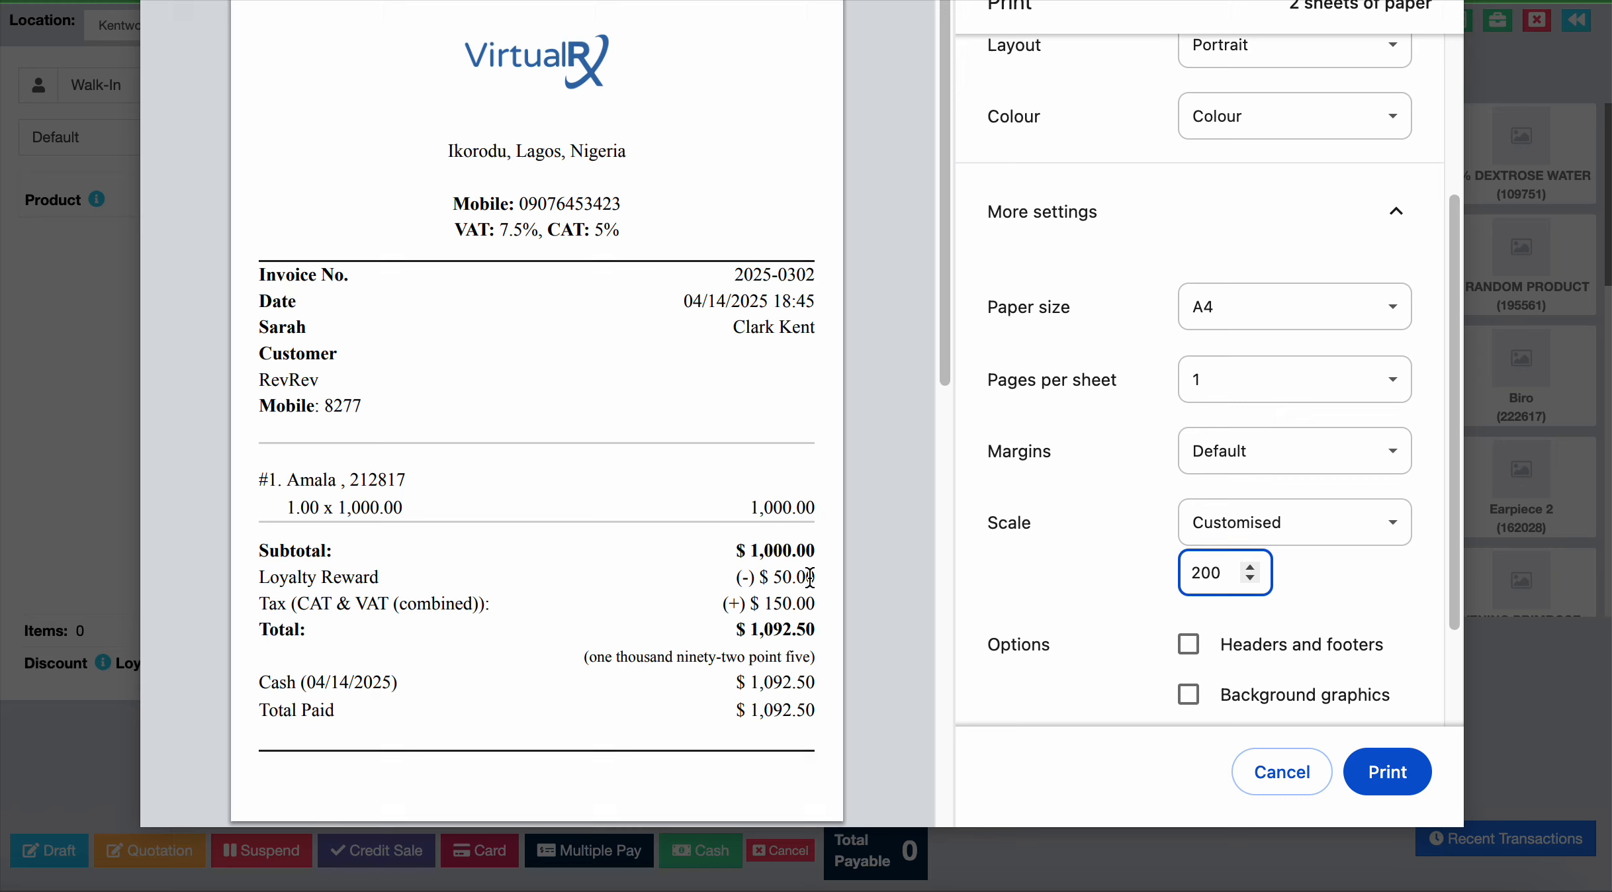
click(1294, 769)
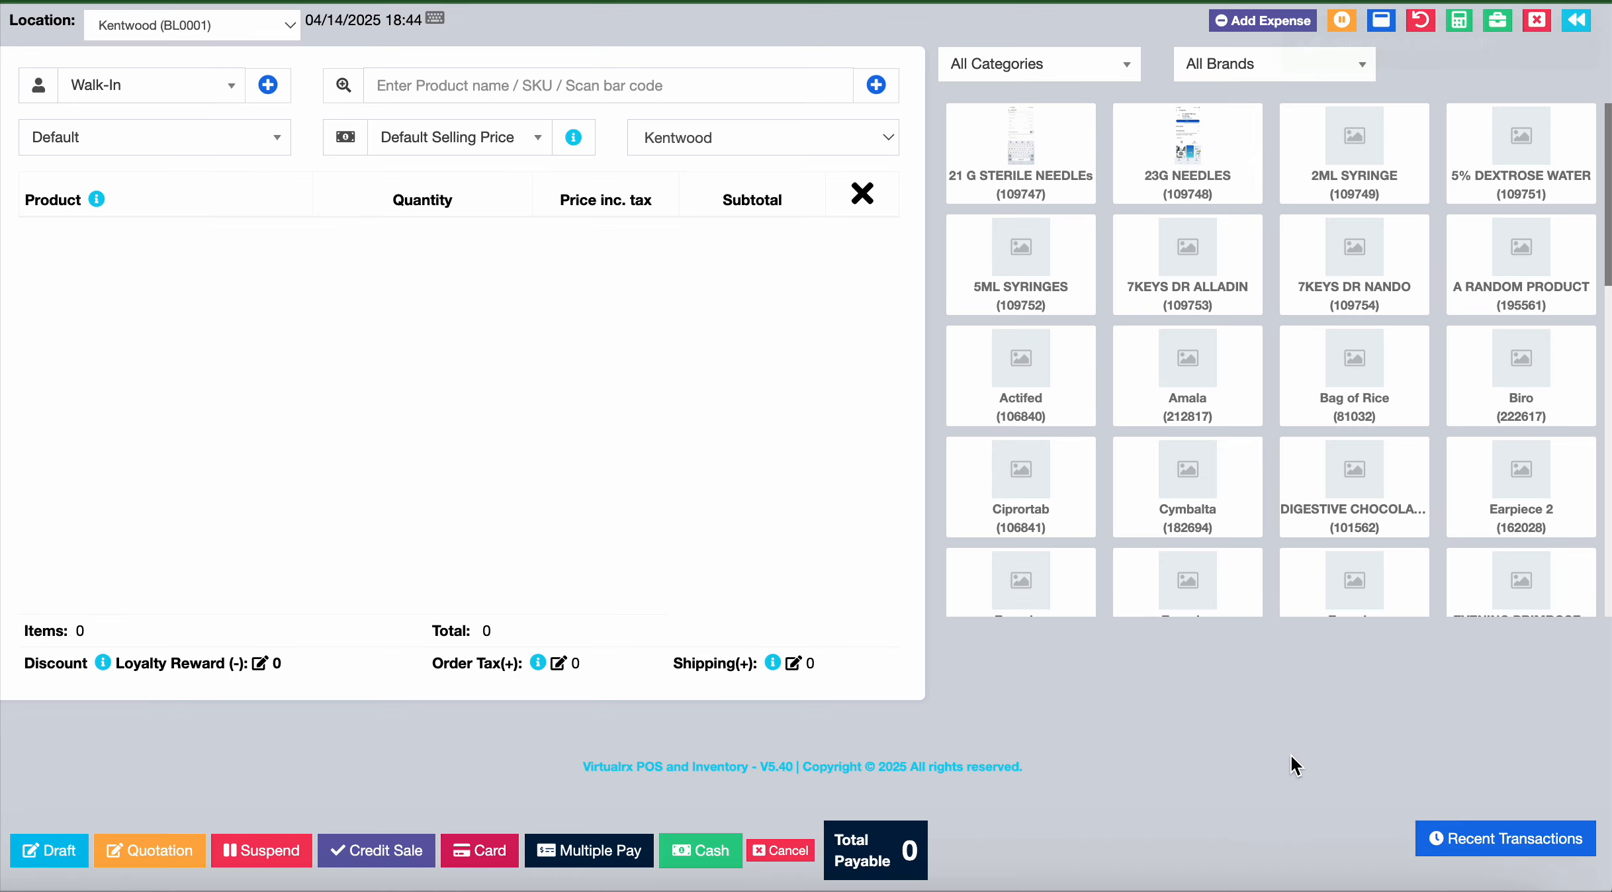
Leave the POS screen and open the Reward Point Settings in the business settings to review the earning and redeeming values
click(1577, 30)
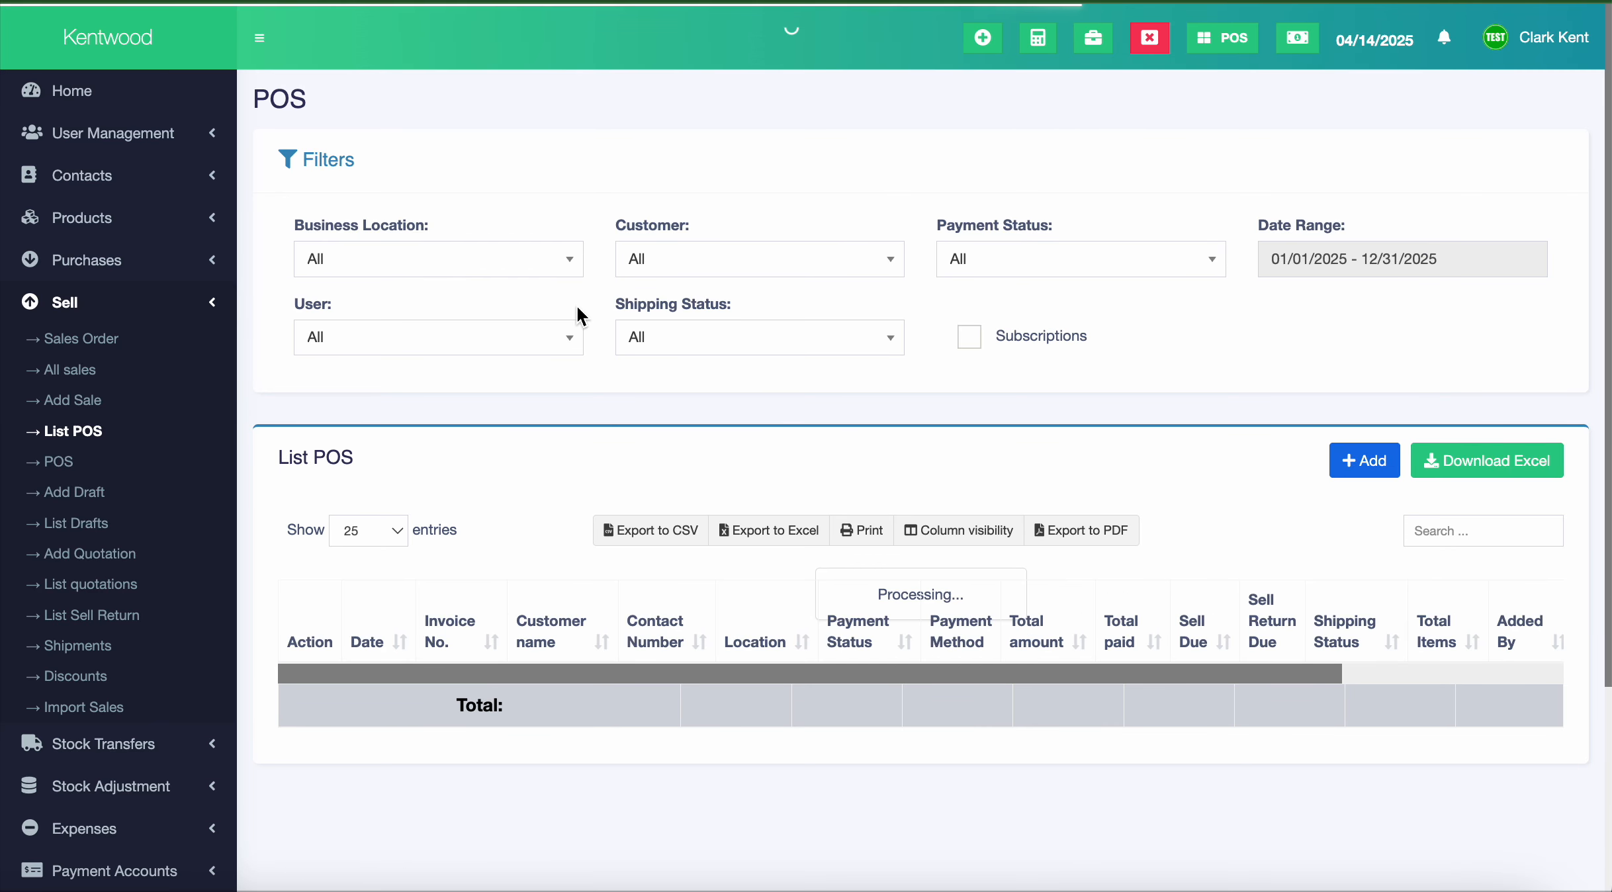
scroll(179, 652, down, 5)
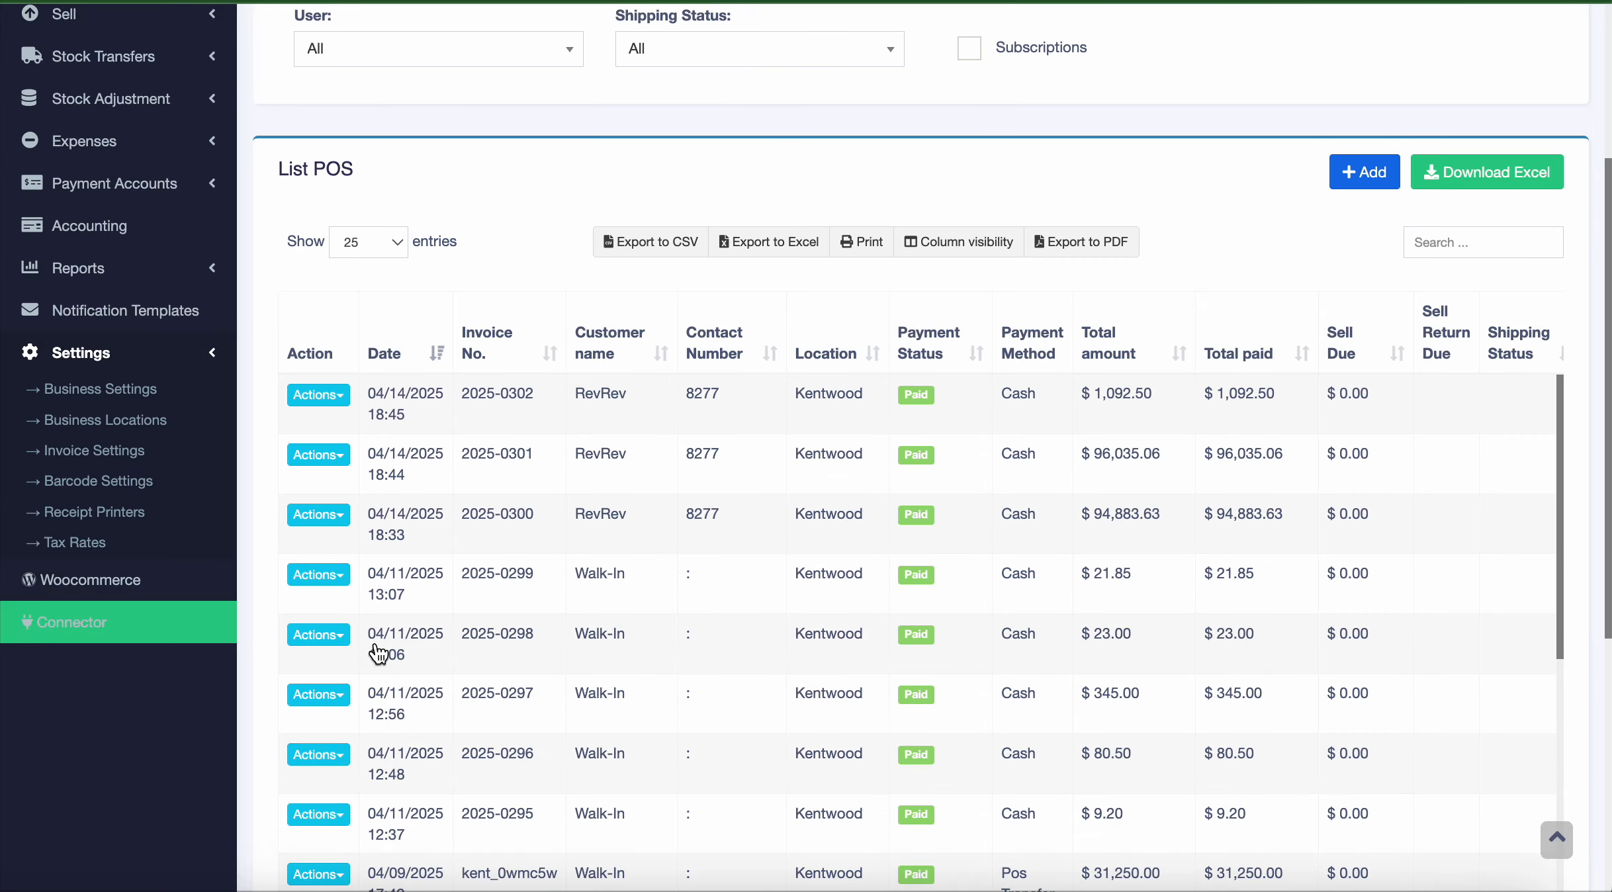
scroll(376, 647, down, 2)
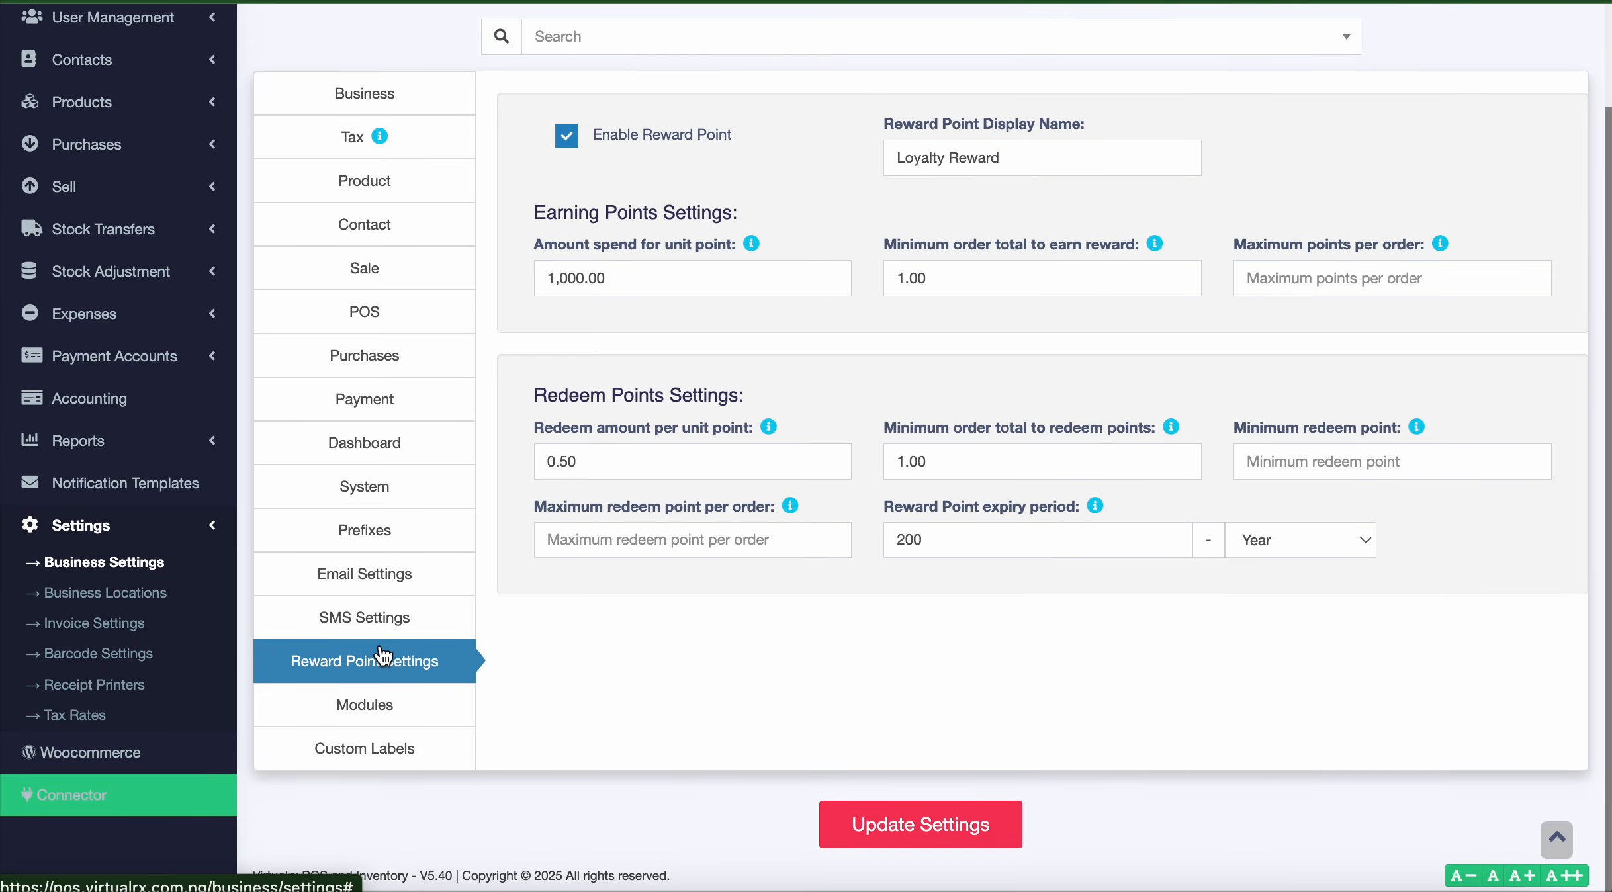